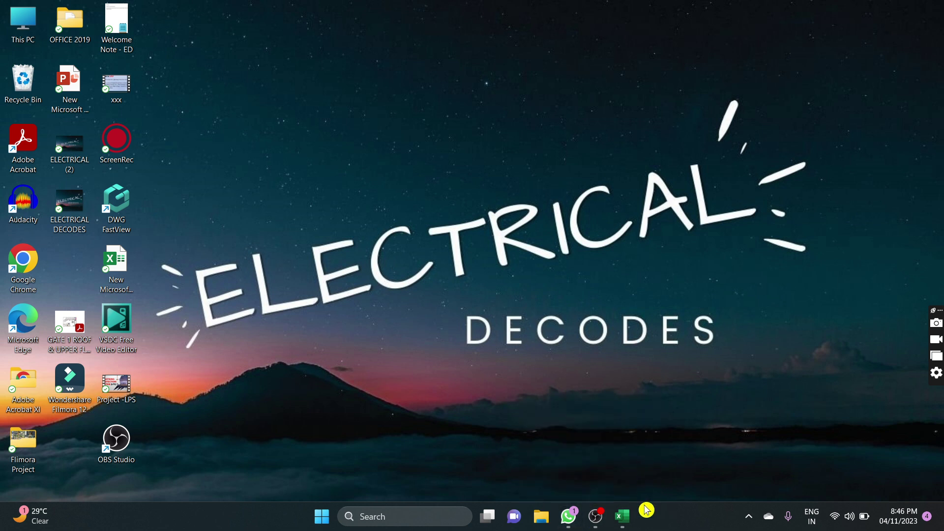
Switch to the Electrical Load Schedule workbook in Excel and clear the circuit entries in E9:Q11 and the R1 watt/unit value in U9
mouse_move(638, 518)
left_click(626, 523)
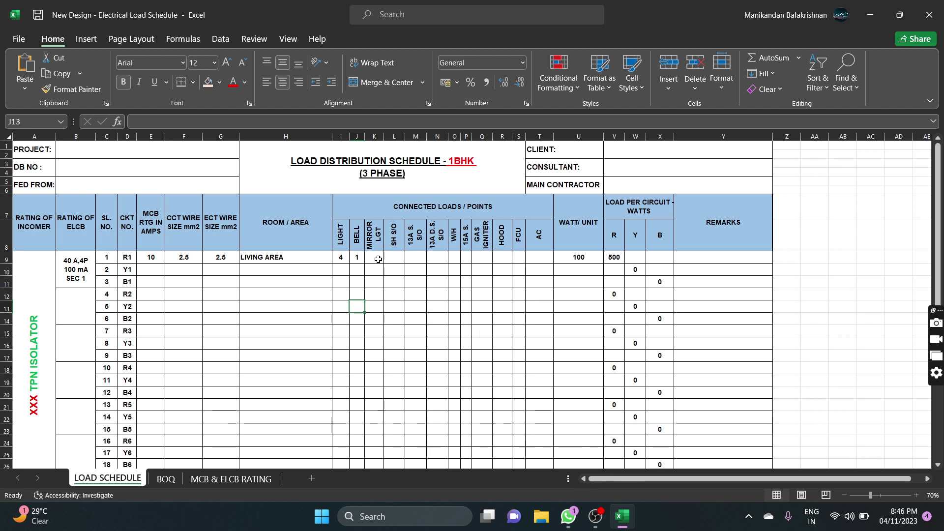
left_click_drag(152, 258, 474, 282)
key("Delete")
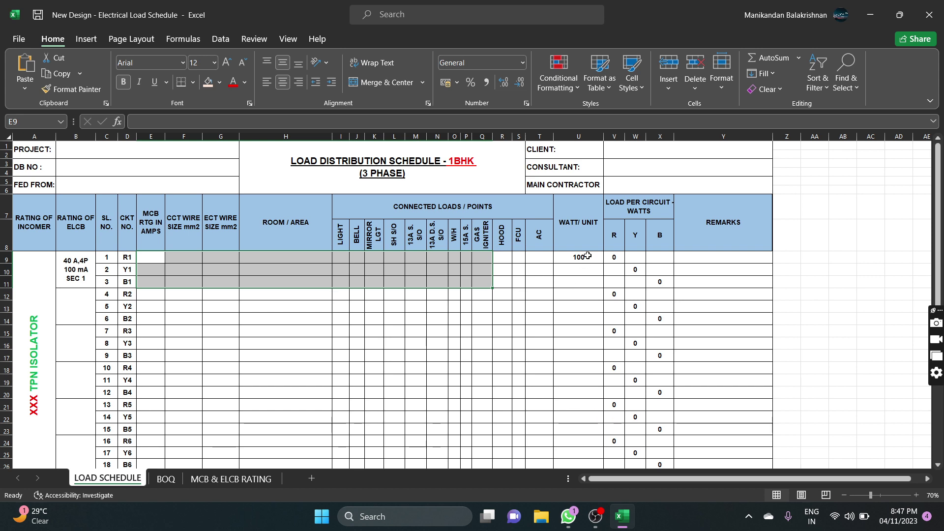
left_click(587, 255)
key("Delete")
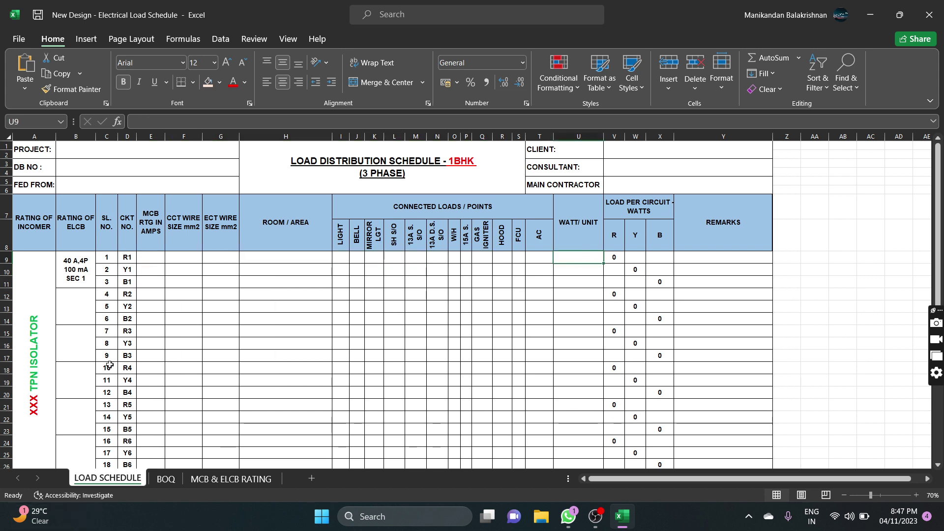
Review the BOQ and MCB & ELCB RATING sheets, and return to the LOAD SCHEDULE sheet
left_click(166, 478)
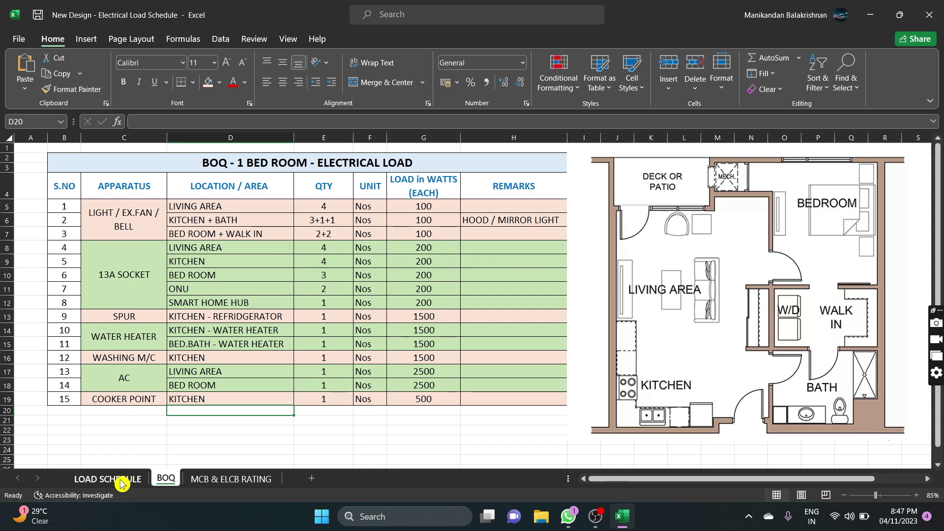
left_click(223, 480)
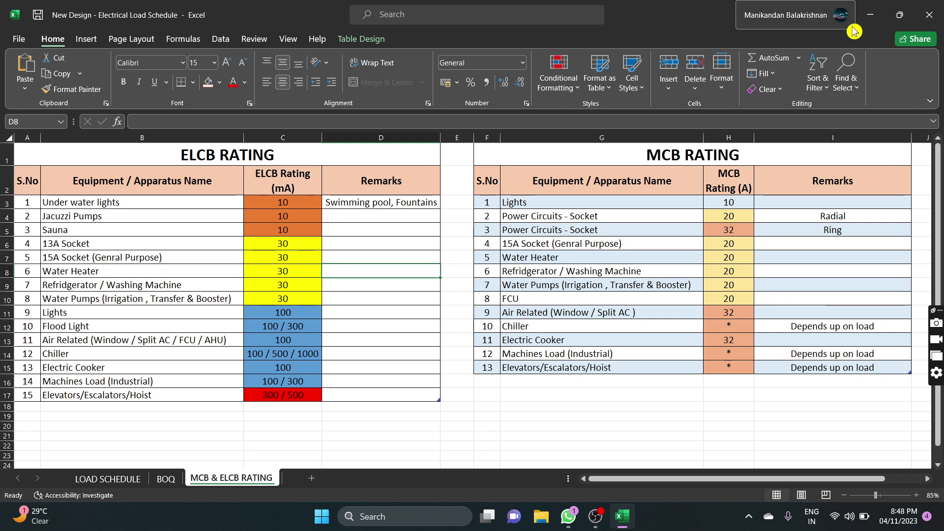
left_click(131, 479)
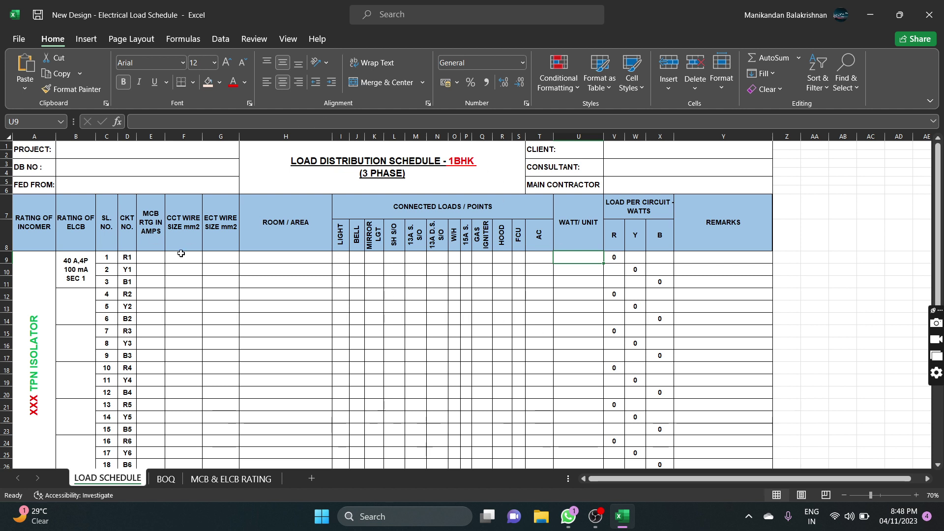
Examine the load schedule's project and contractor header fields, circuit rows, phase totals and cable size notes
left_click(27, 150)
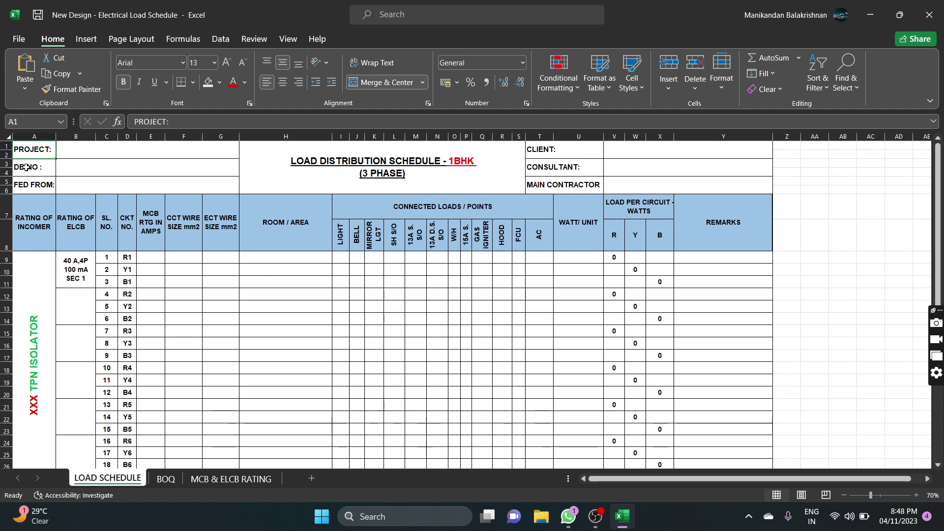
left_click(27, 169)
left_click(69, 184)
left_click(44, 185)
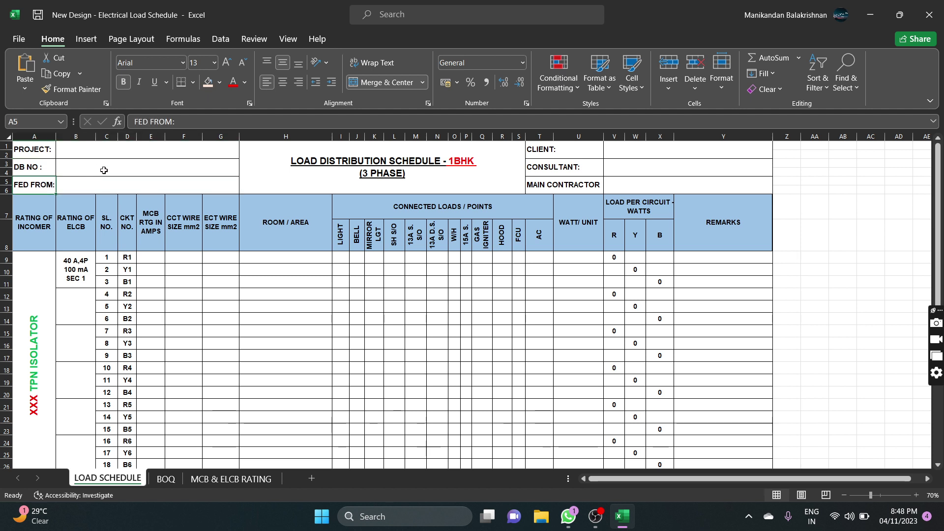
left_click(659, 152)
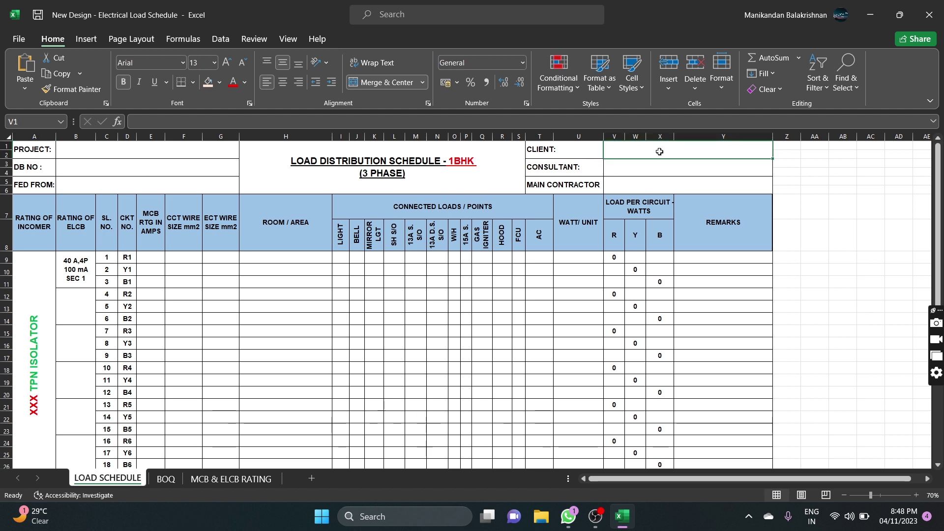
left_click(573, 167)
left_click(595, 185)
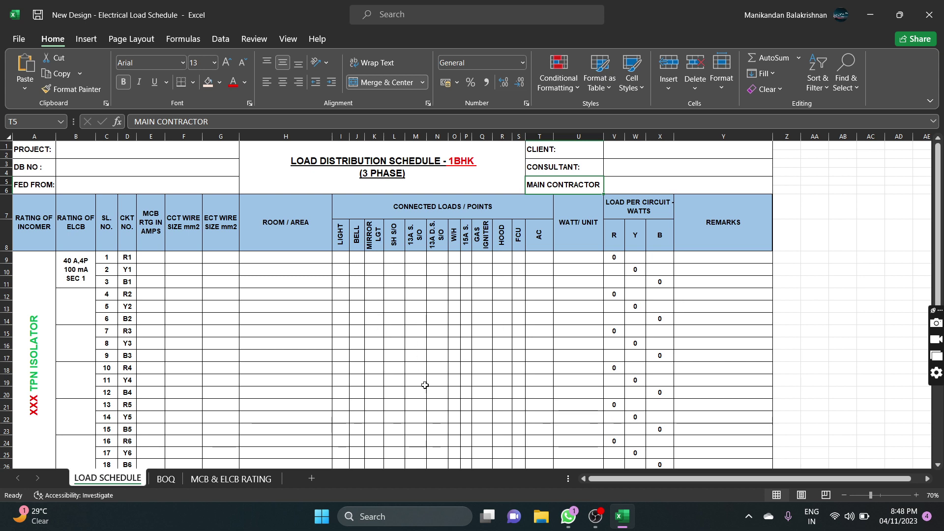
scroll(491, 308, "down", 4)
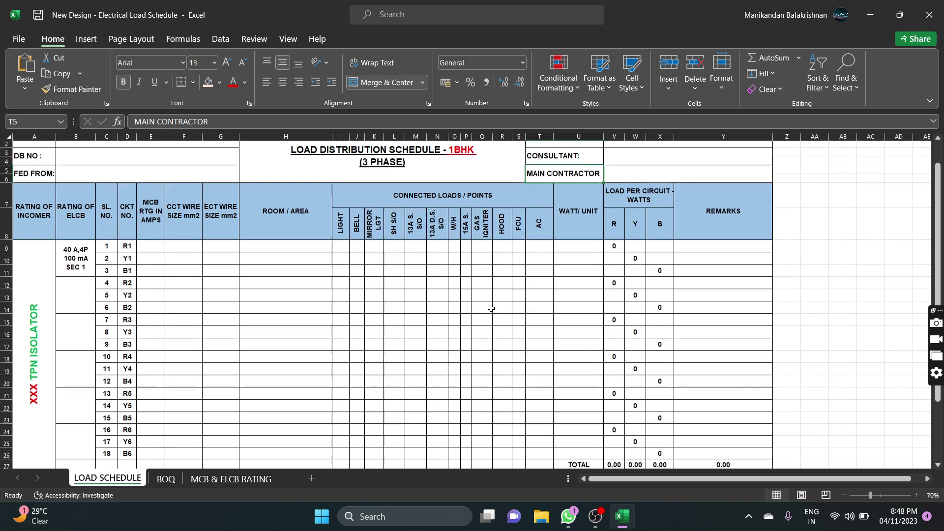
scroll(72, 327, "up", 1)
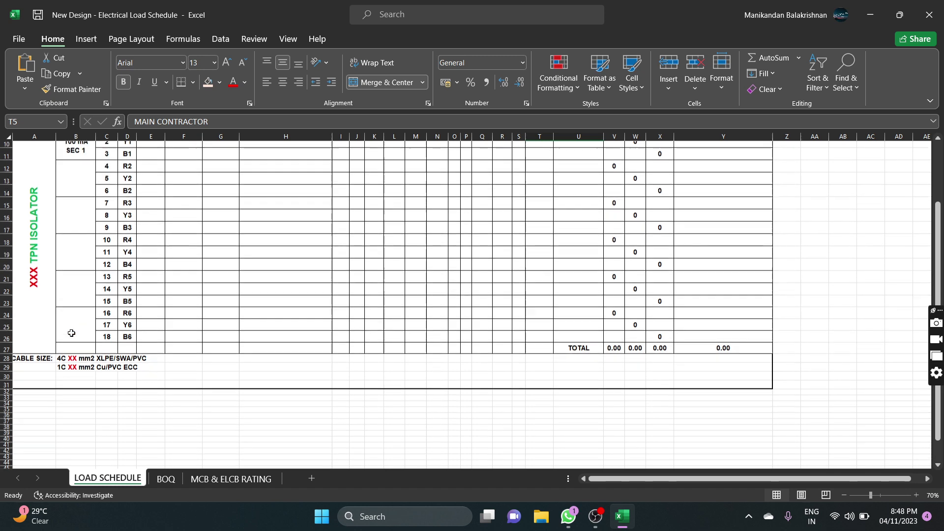
scroll(63, 371, "up", 1)
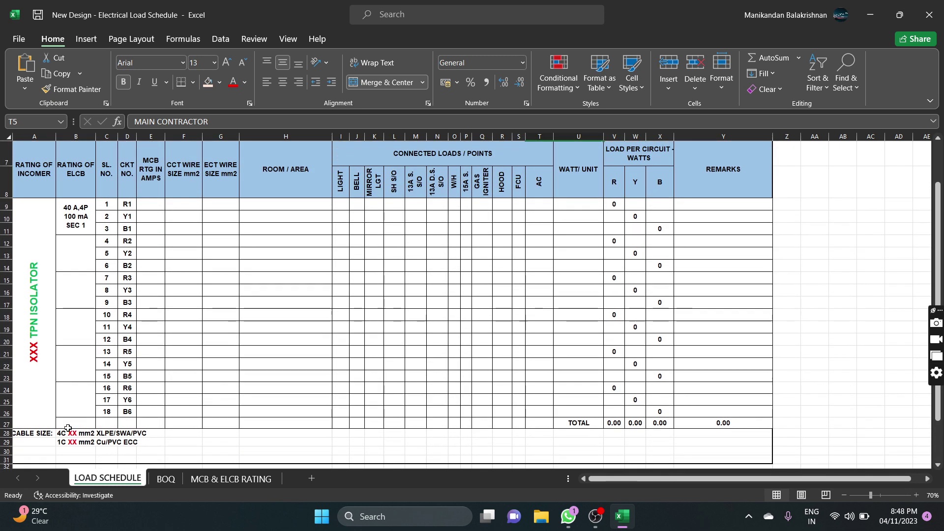
scroll(563, 363, "down", 1)
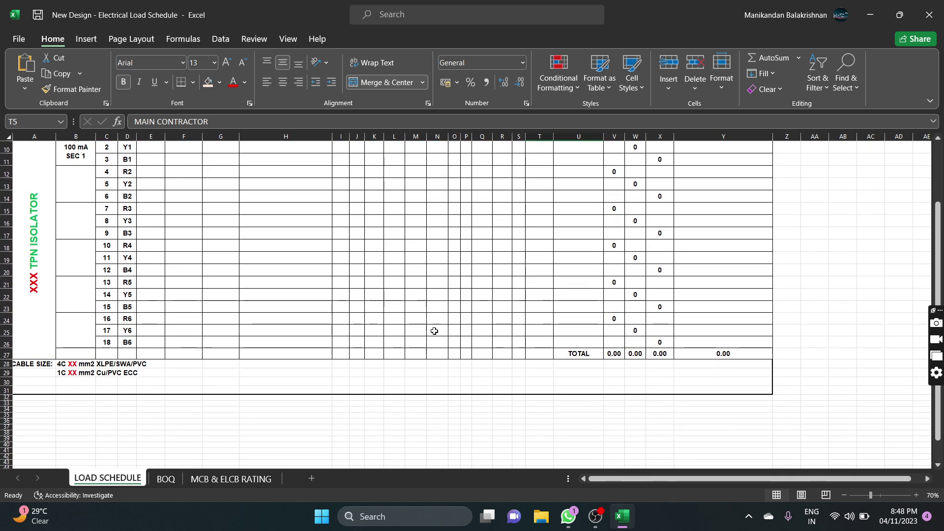
scroll(390, 320, "up", 2)
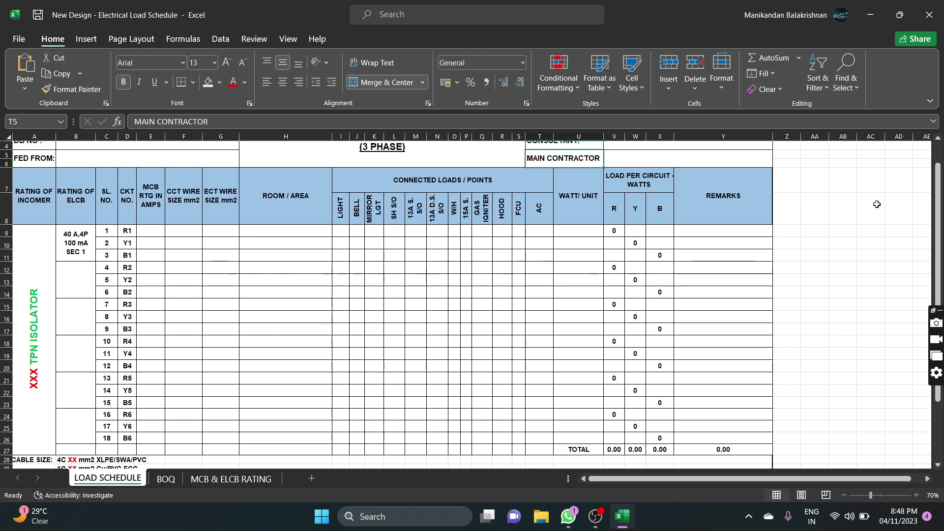
List the load types LIGHT, POWER, WH and AC in cells AA11 to AA14 beside the schedule
left_click(822, 252)
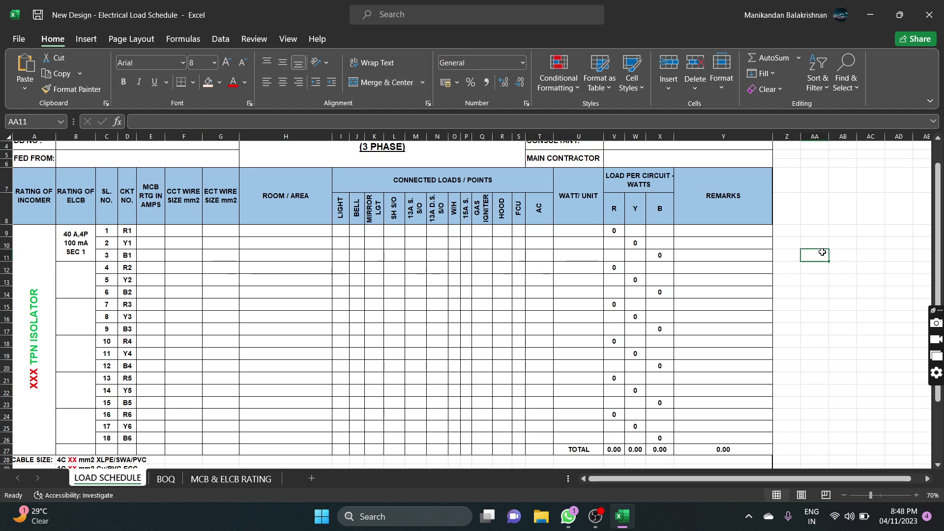
type("LIGHT")
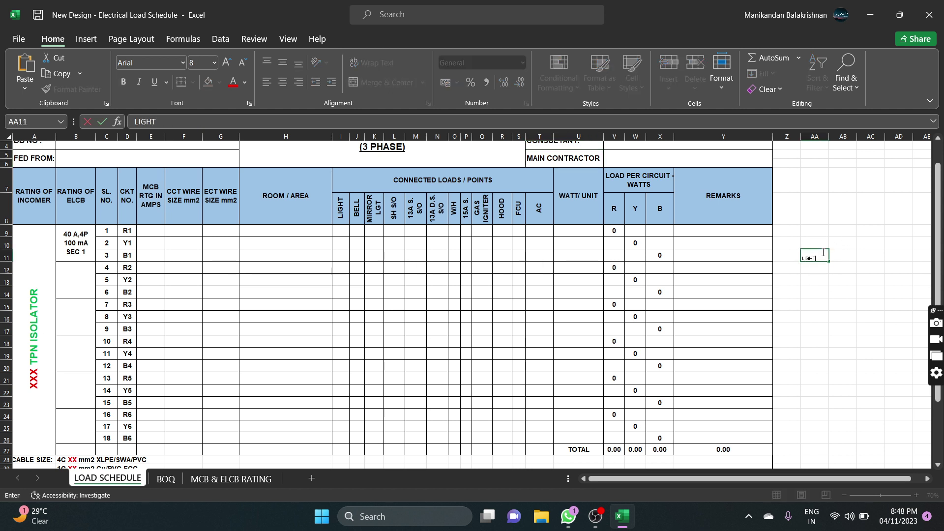
key("Return")
type("POWER")
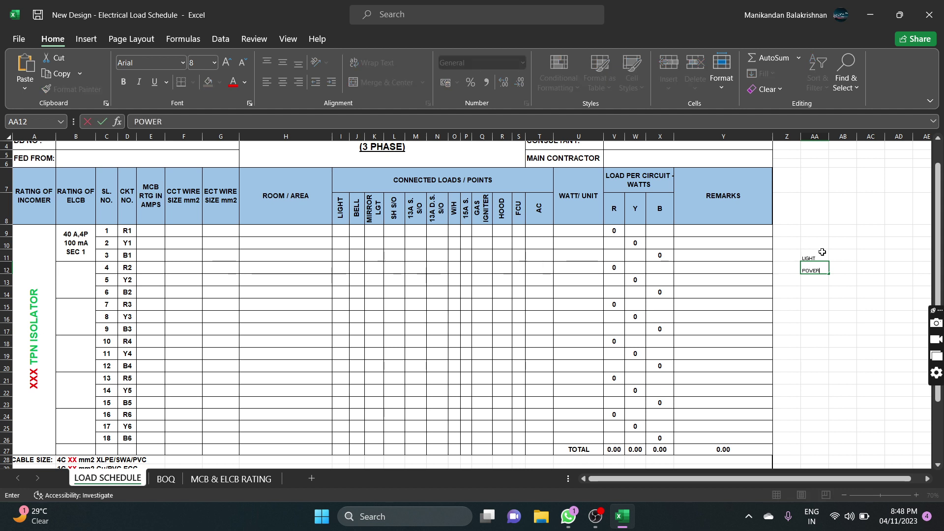
key("Return")
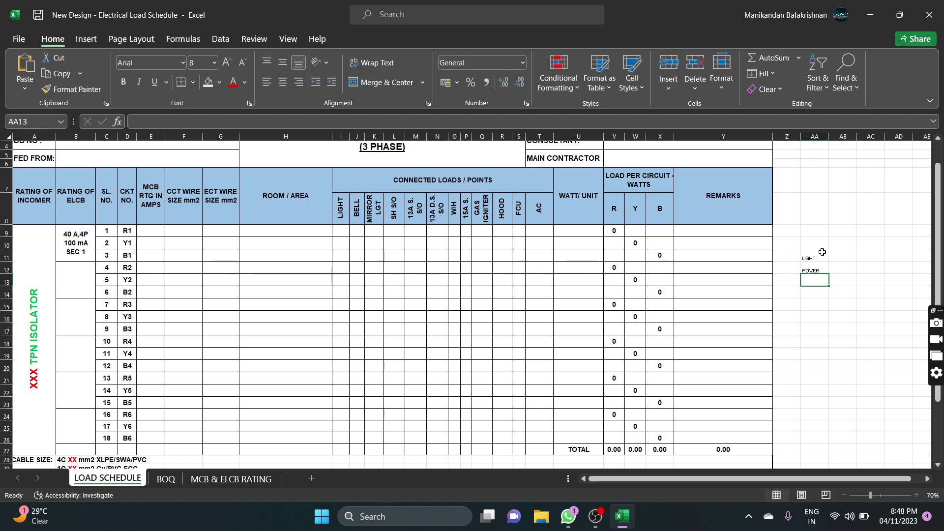
type("WH")
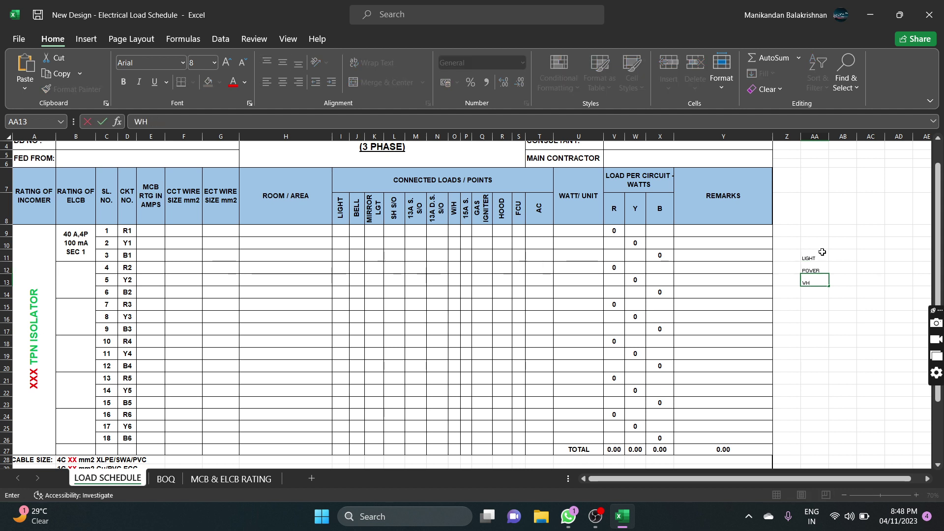
key("Return")
type("AC")
key("Return")
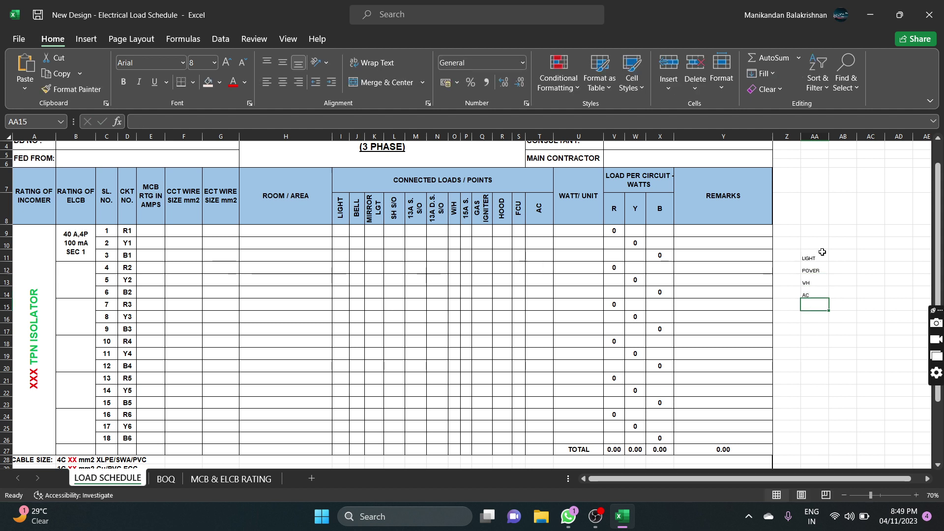
left_click_drag(816, 258, 813, 292)
left_click(791, 318)
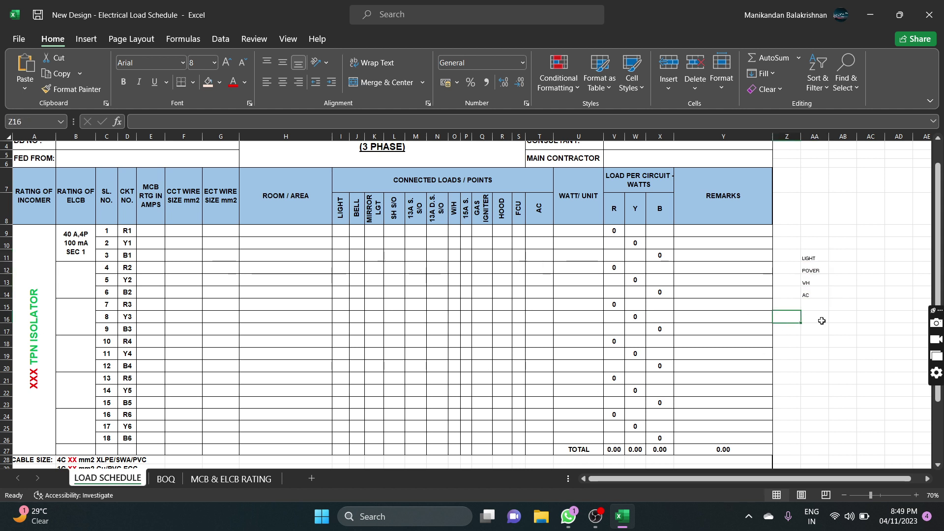
Fill in circuit R1 with an MCB rating of 10 A and 2.5 mm2 for both the CCT and ECT wire sizes
left_click(146, 232)
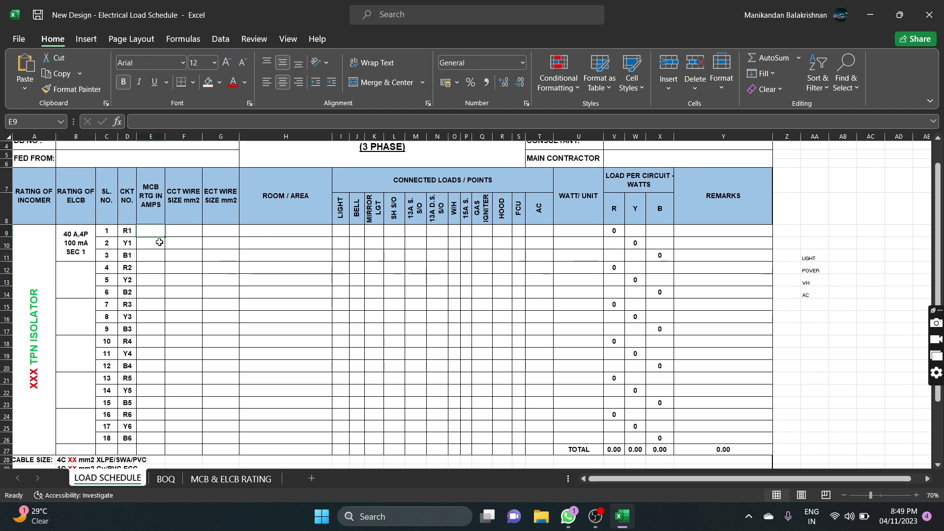
type("10")
key("Tab")
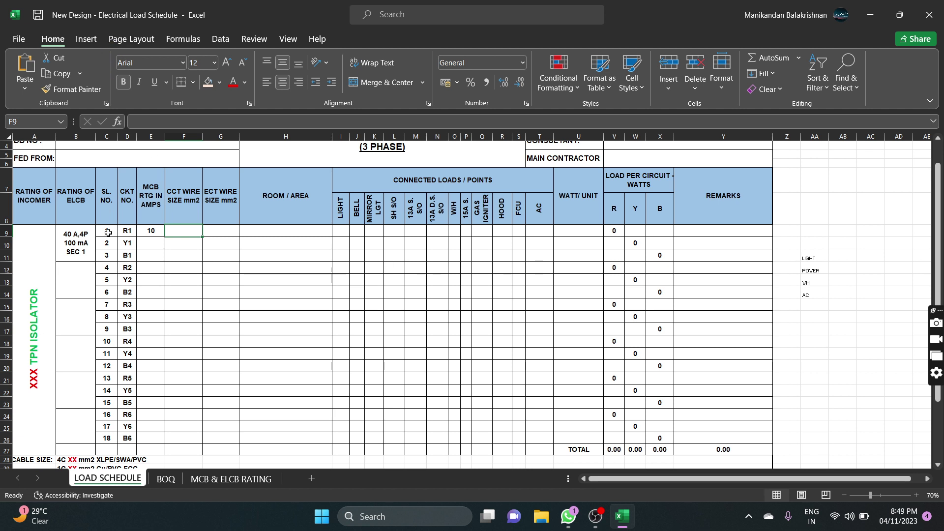
left_click(78, 252)
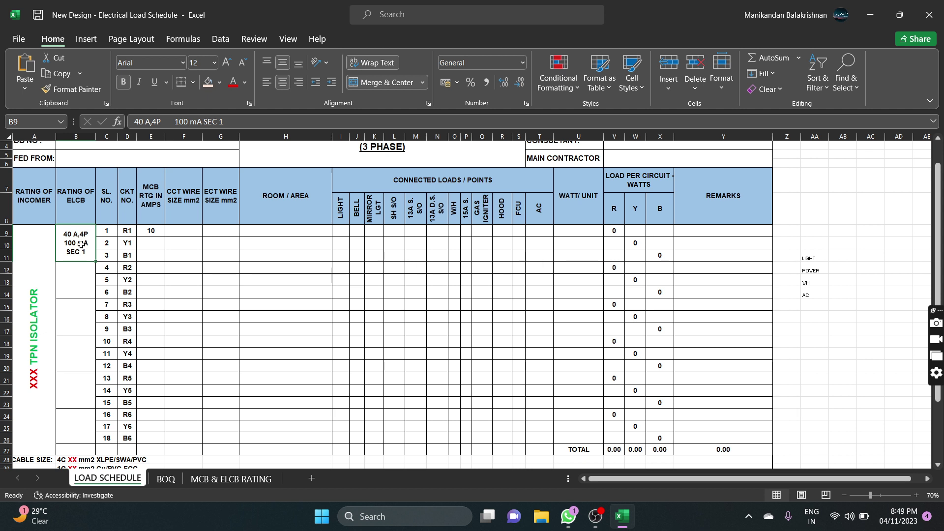
left_click(185, 229)
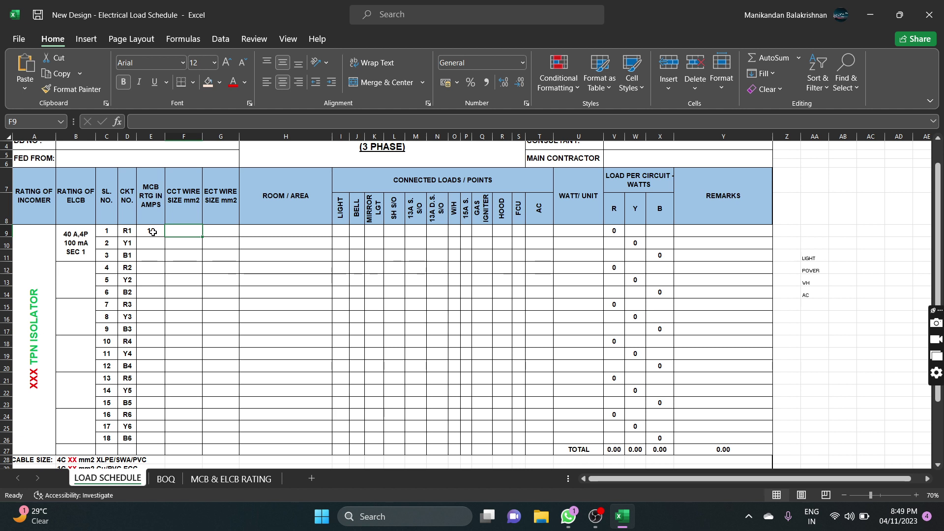
type("2.5")
key("Tab")
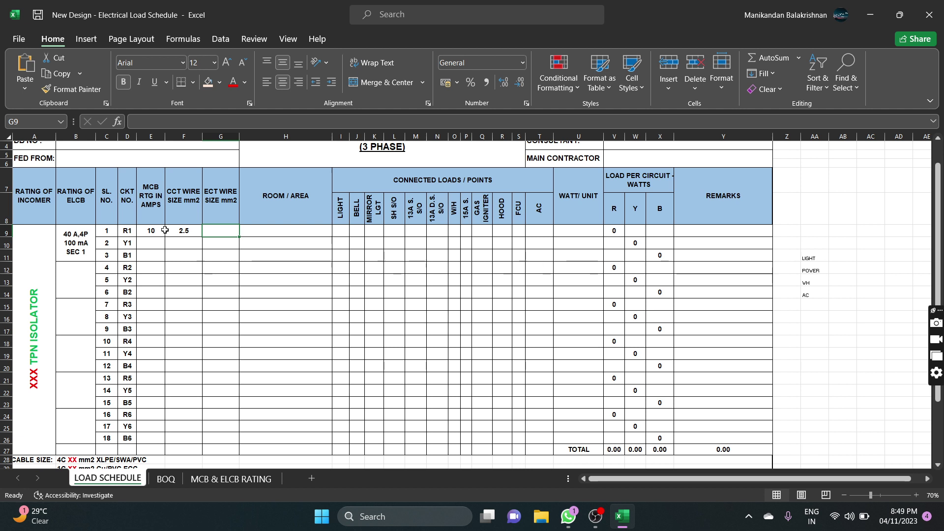
type("2.5")
key("Tab")
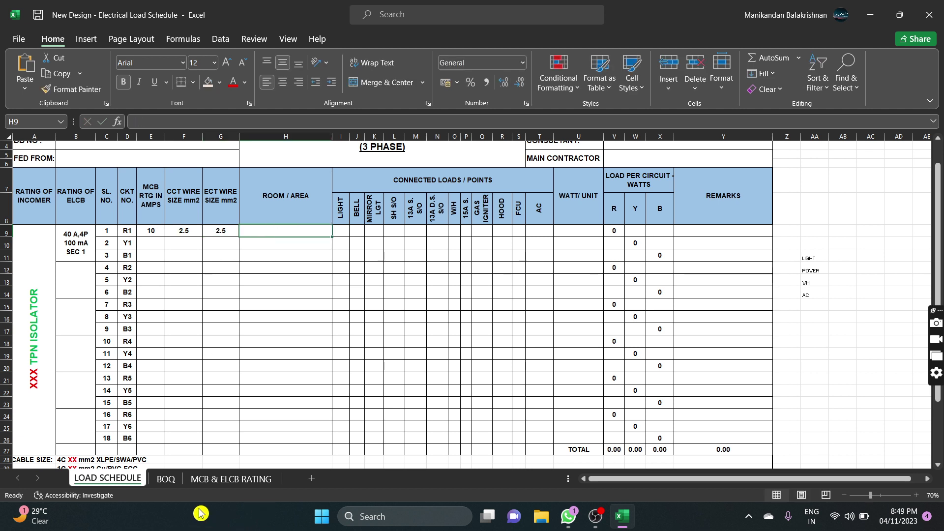
Check the BOQ sheet for the first lighting location and enter LIVING AREA as circuit R1's room/area
left_click(167, 479)
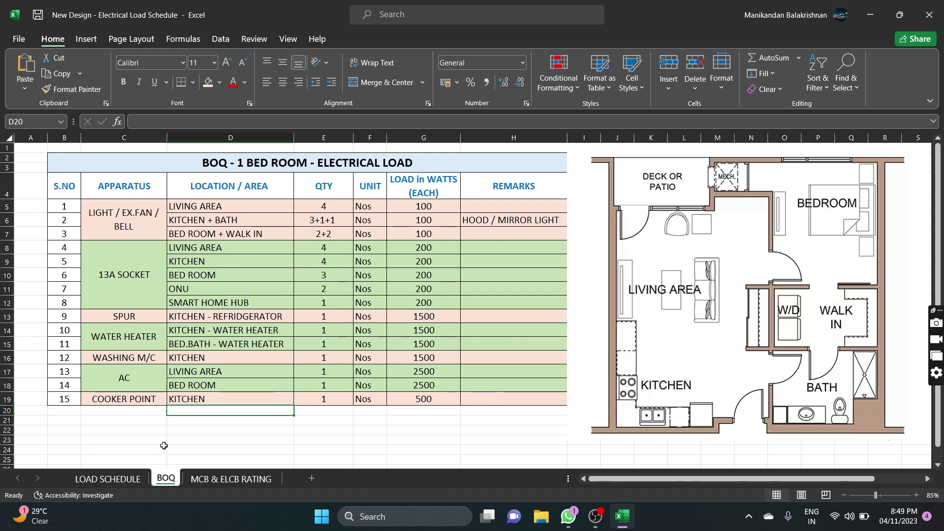
left_click(124, 478)
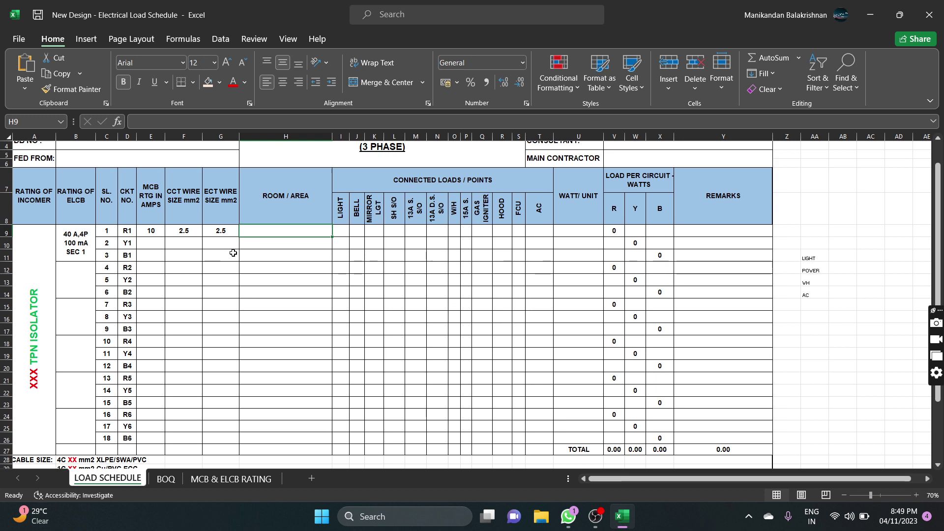
type("LIVI")
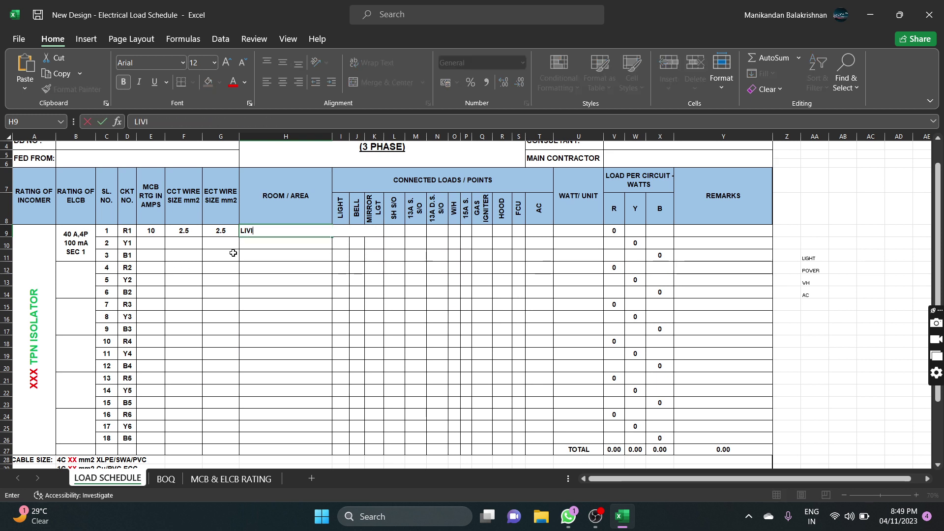
key("Tab")
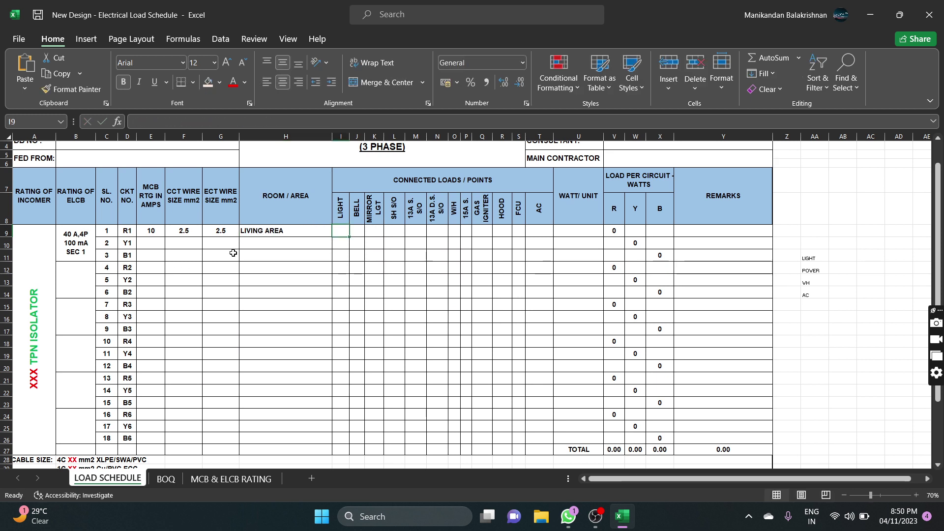
Set the LIVING AREA light quantity on the BOQ sheet to 4+1
left_click(166, 478)
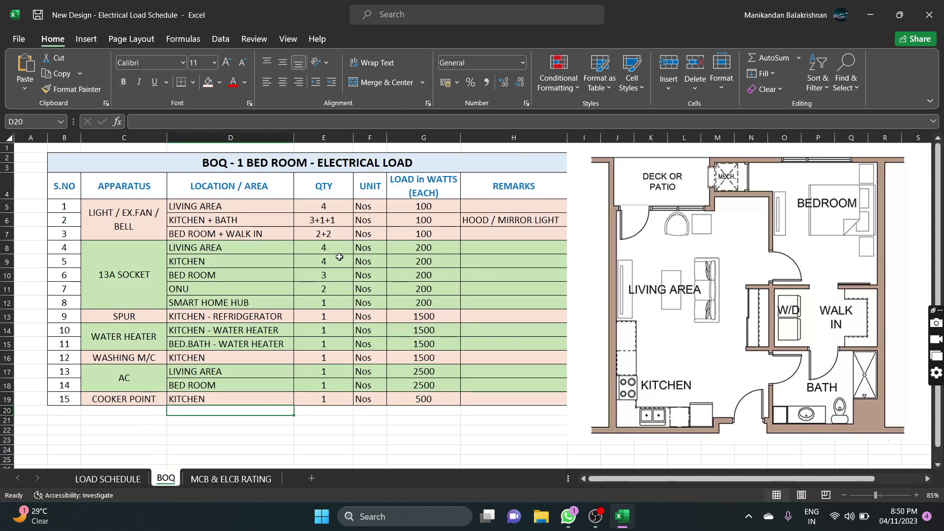
left_click(340, 204)
double_click(341, 204)
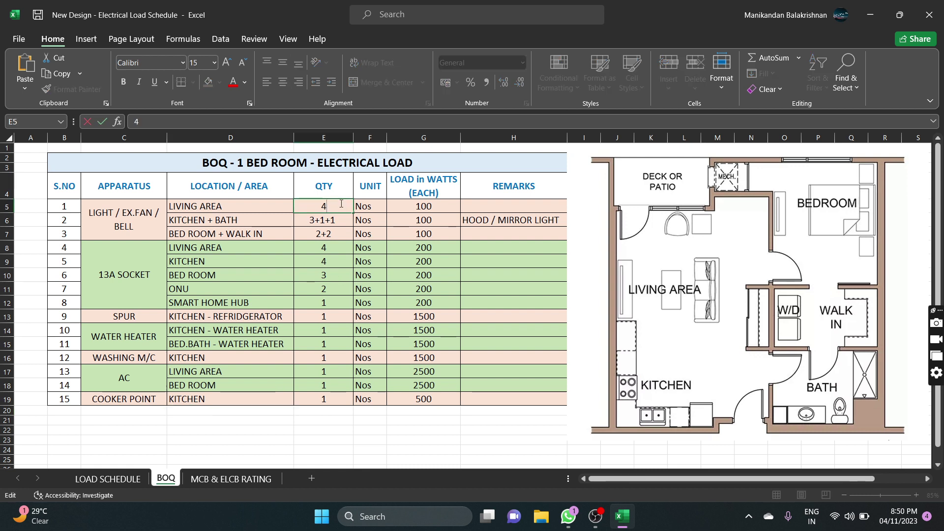
key("Return")
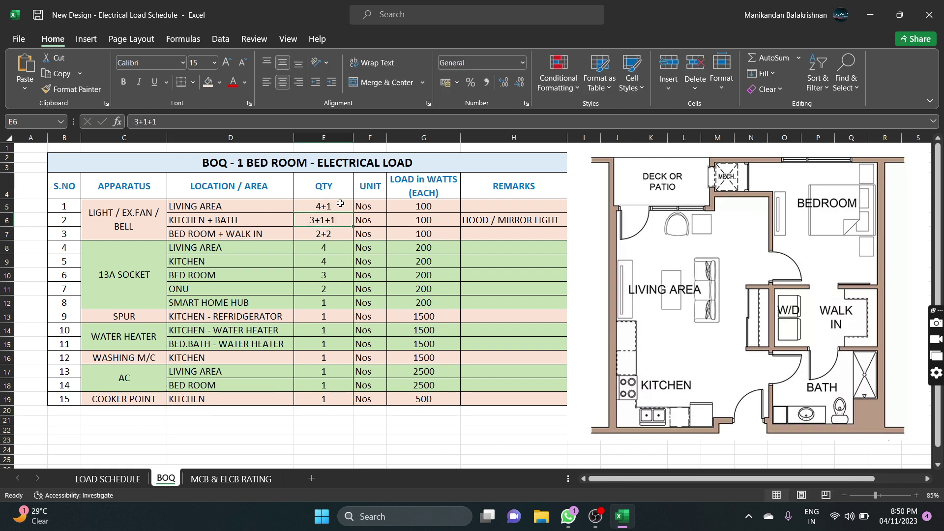
Enter 4 lights, 1 bell and 100 watts per unit for the LIVING AREA circuit R1 on the load schedule
left_click(107, 479)
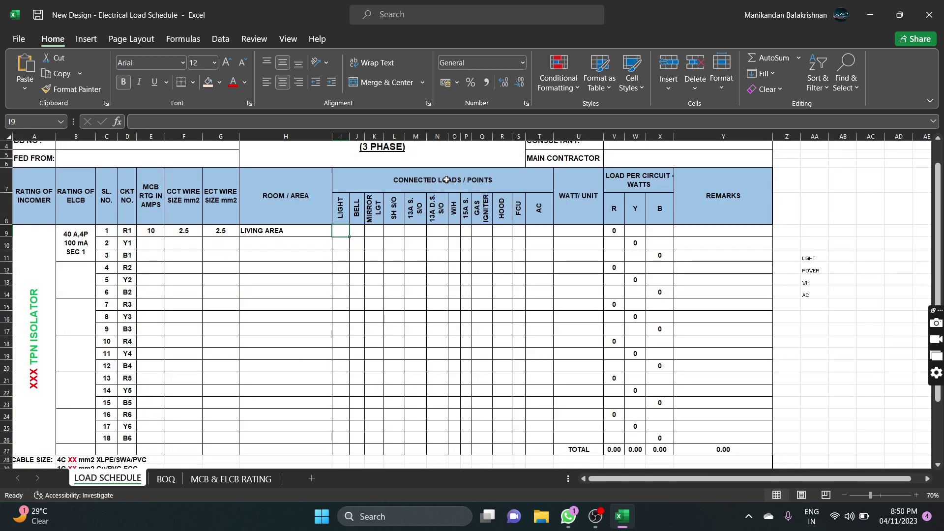
type("4")
key("Tab")
type("1")
key("Tab")
key("Tab")
key("Tab")
key("Tab")
key("Tab")
key("Tab")
key("Tab")
key("Tab")
key("Tab")
key("Tab")
key("Tab")
type("100")
key("Tab")
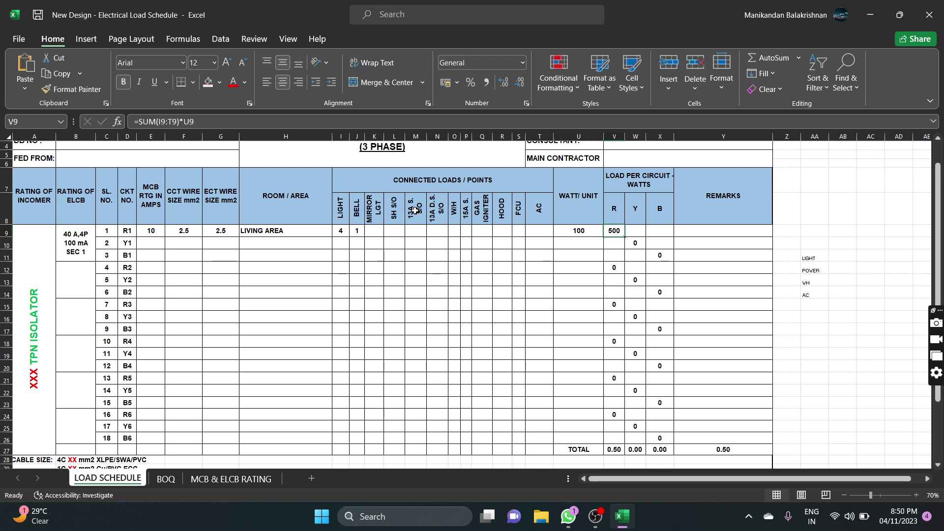
Fill in circuit Y1 with 10 A, 2.5 mm2 CCT and ECT wires and room KITCHEN + BATH, and consult its BOQ quantities
left_click_drag(156, 245, 214, 243)
type("10\t2.5\t2.5")
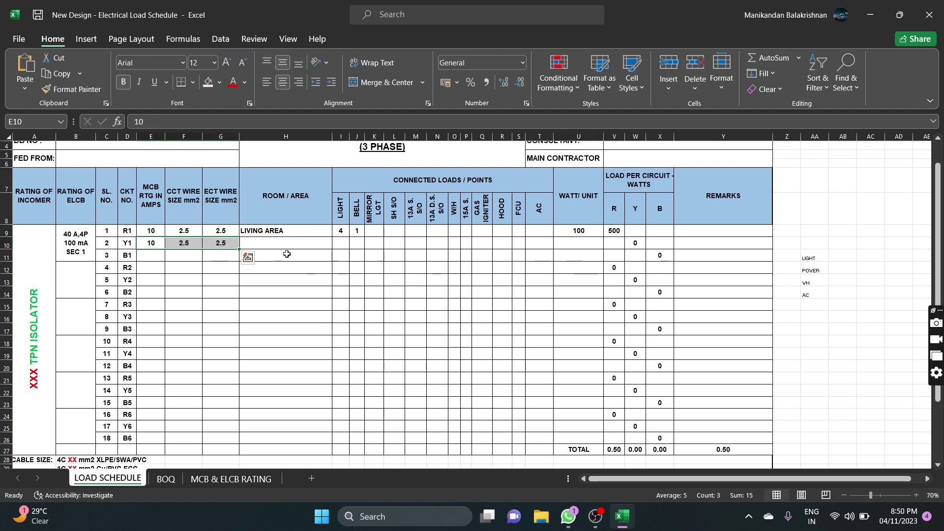
left_click(289, 244)
type("KITCHEN =")
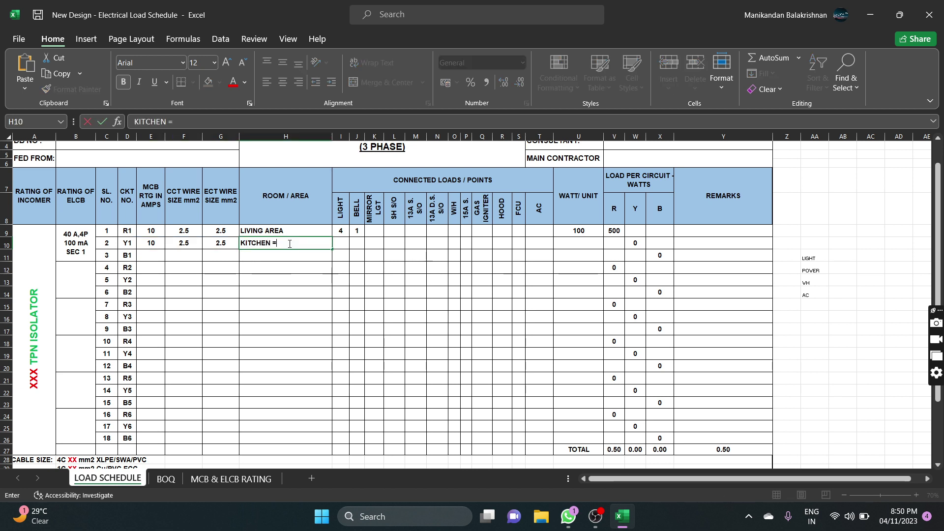
key("BackSpace")
type("+ BATH")
key("Tab")
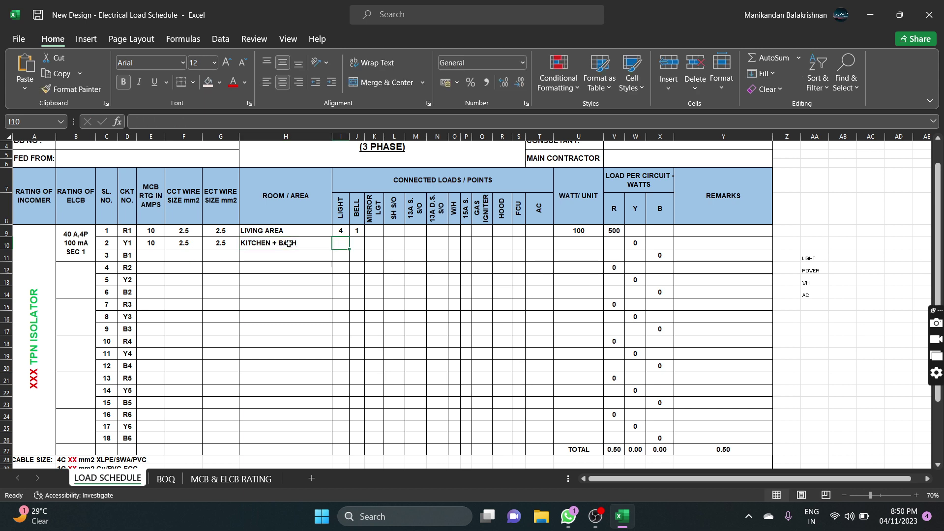
left_click(166, 479)
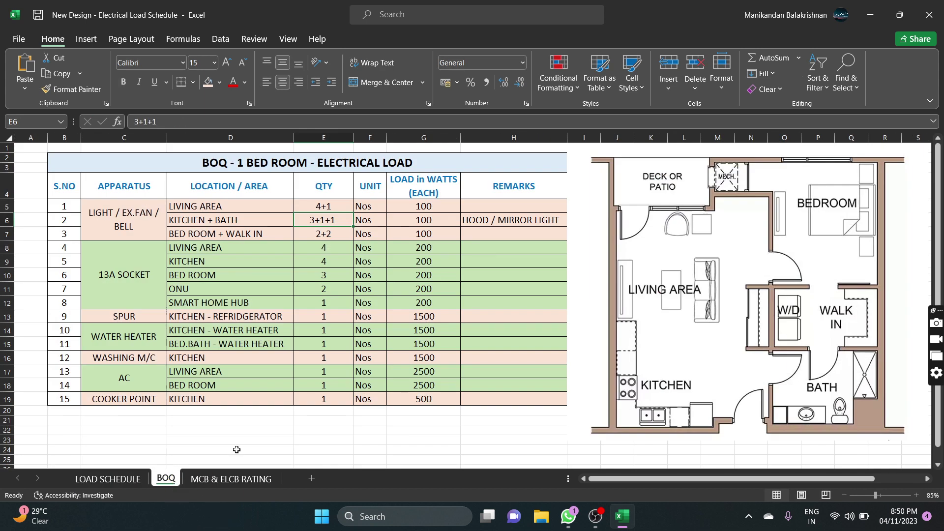
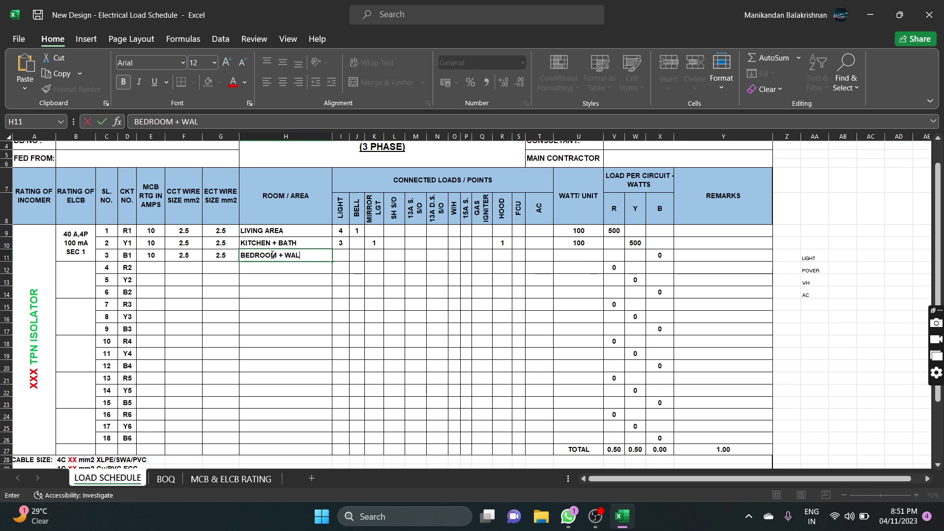
Enter BEDROOM + WALK IN as circuit B1's room/area, checking the location name against the BOQ sheet
type("WALK AREA")
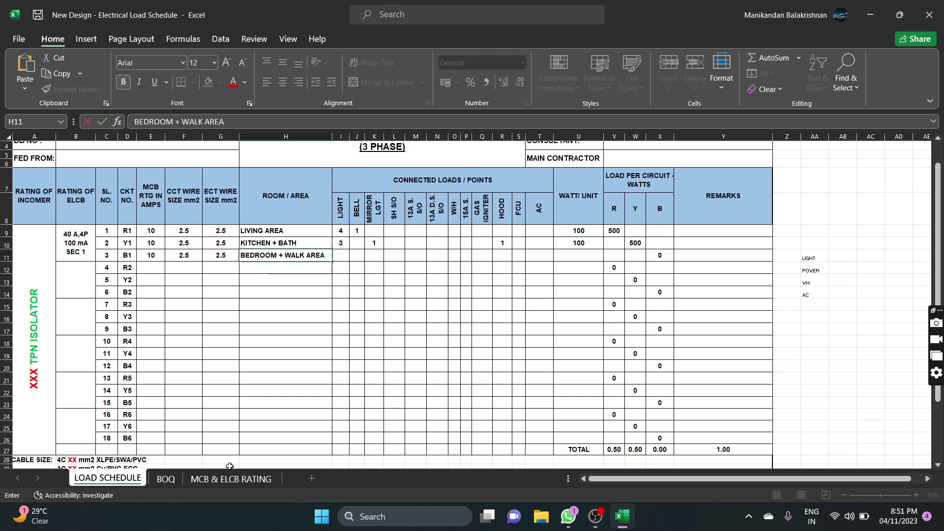
left_click(178, 481)
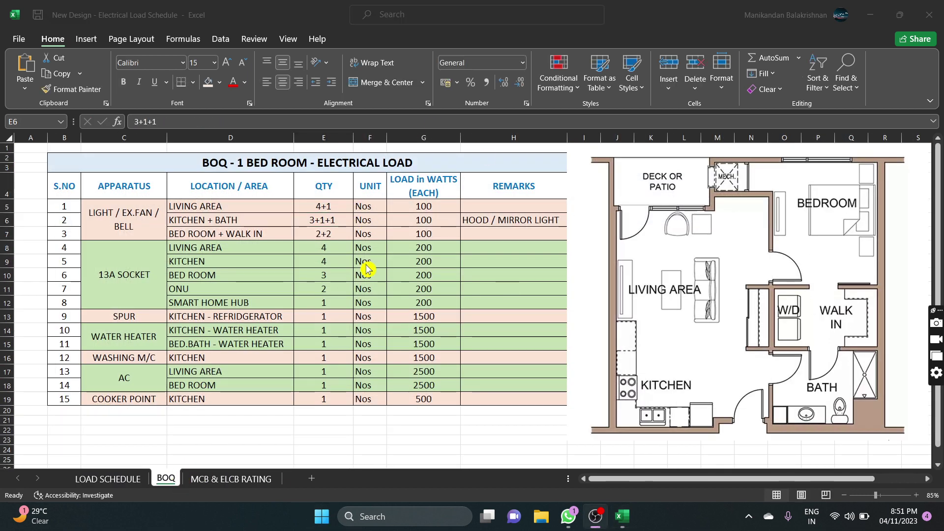
left_click(110, 479)
double_click(308, 255)
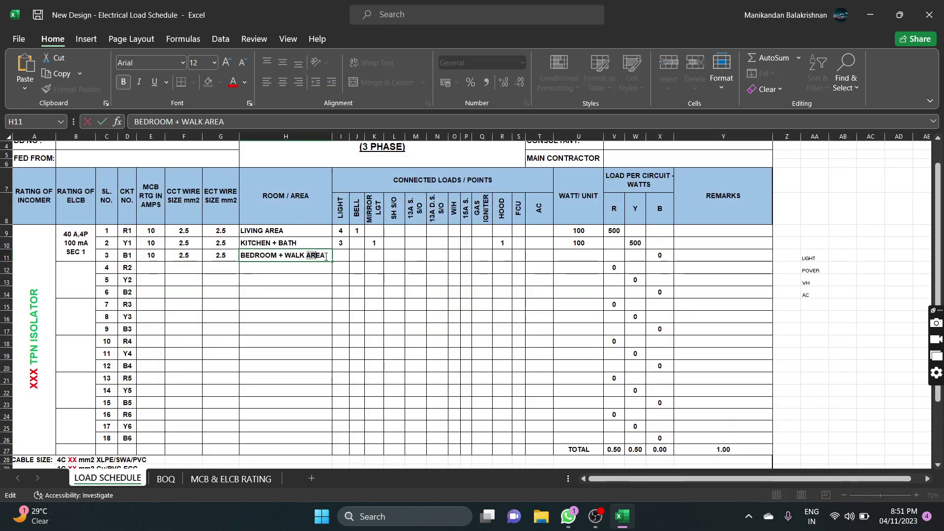
left_click_drag(306, 255, 333, 256)
type("IN")
key("Tab")
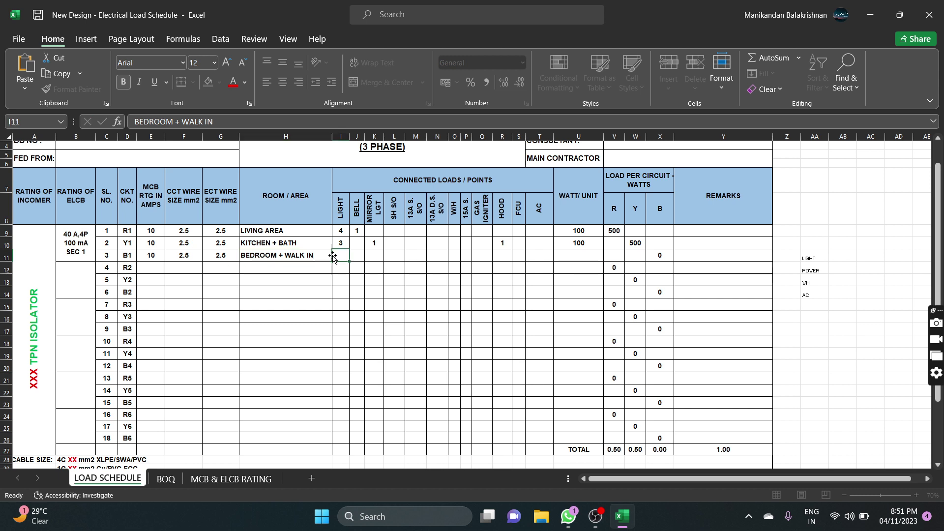
Highlight the three lighting rows on the BOQ sheet in yellow, from LOCATION / AREA through REMARKS
left_click(166, 479)
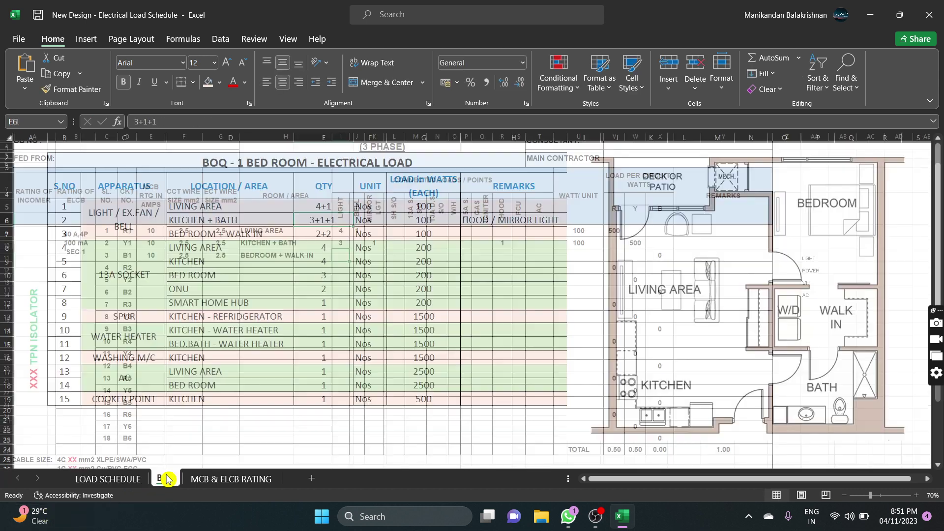
left_click(232, 236)
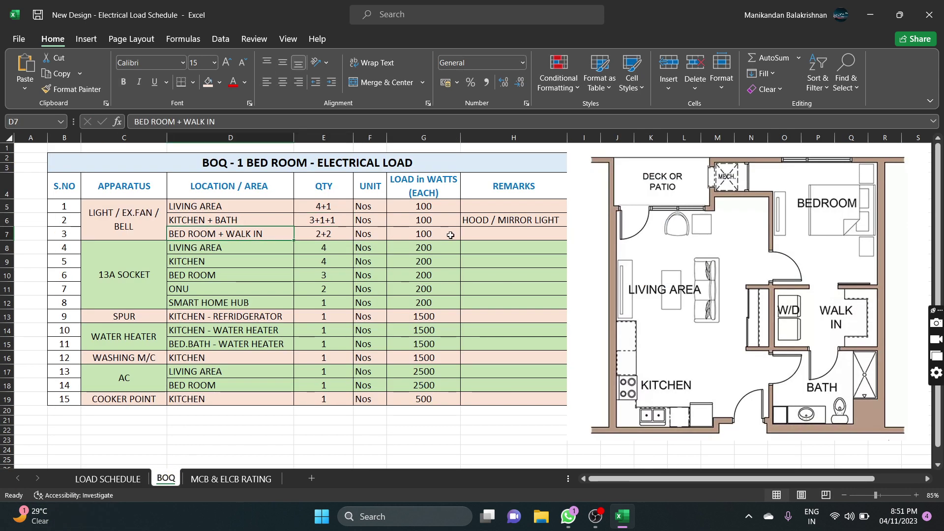
left_click_drag(187, 206, 555, 236)
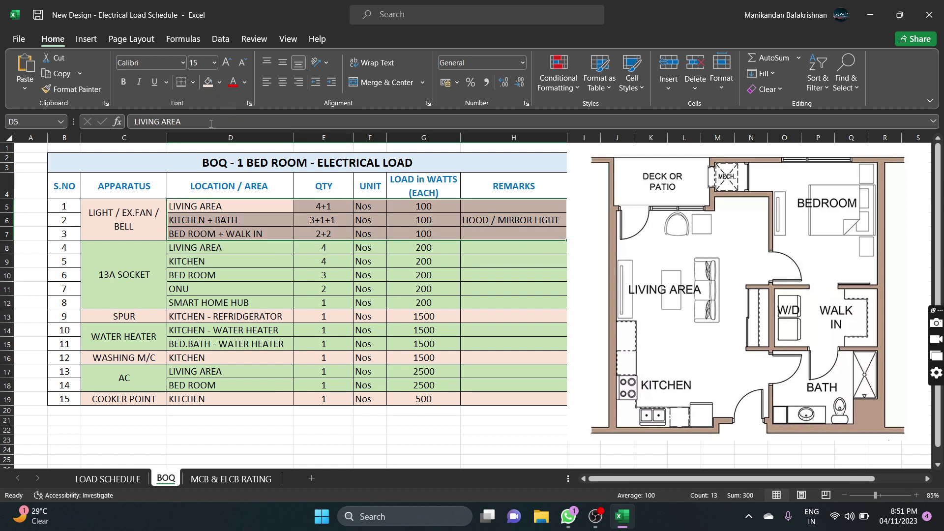
left_click(219, 82)
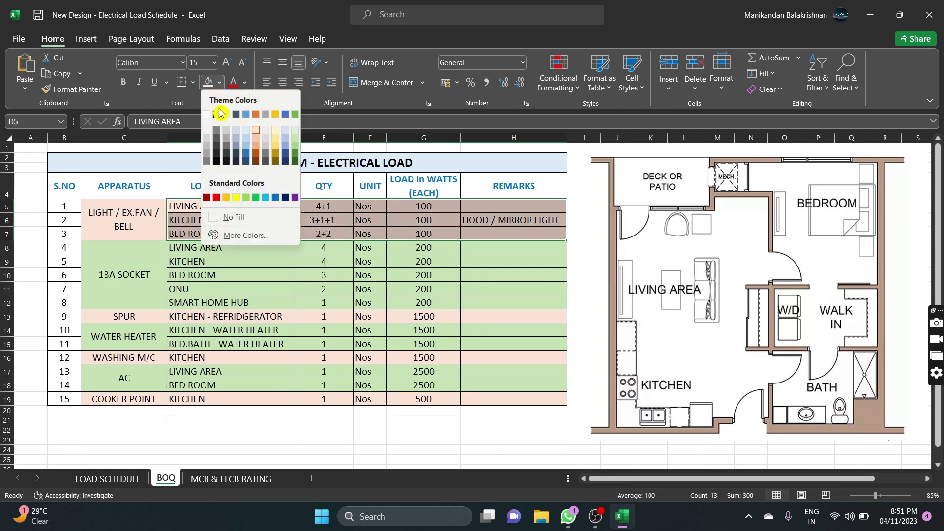
left_click(238, 199)
left_click(224, 316)
left_click(117, 213)
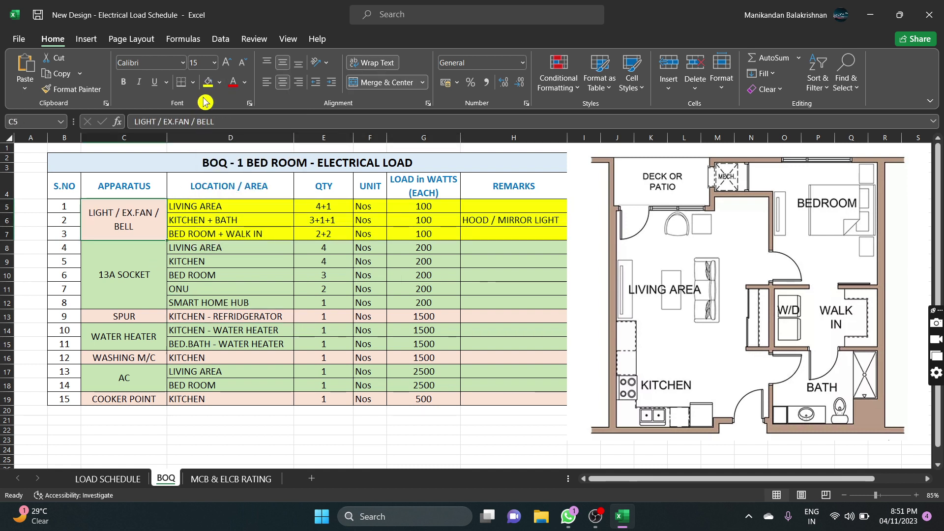
left_click(228, 206)
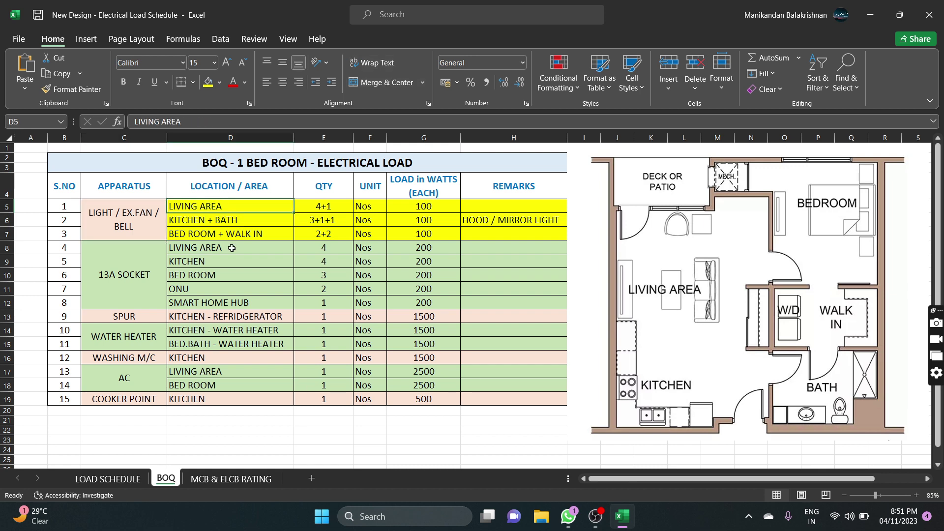
key("alt+Tab")
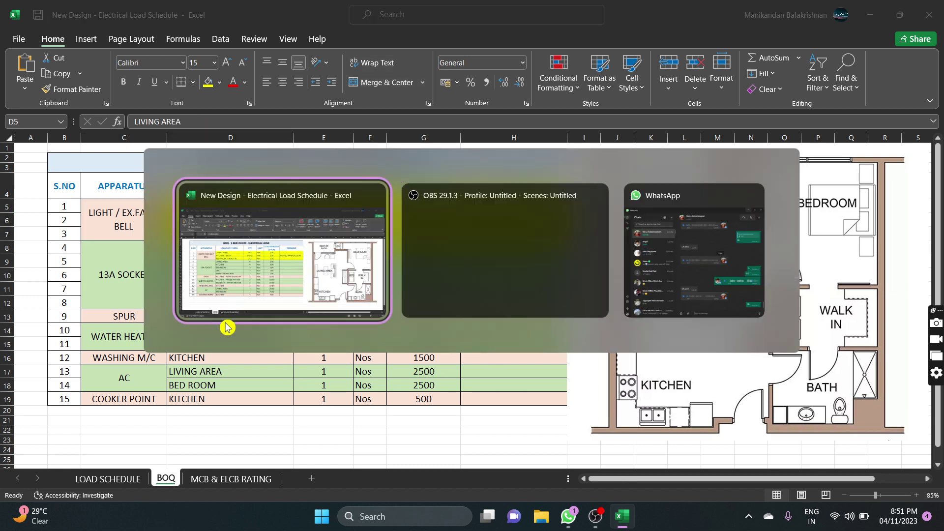
Enter 4 lights and 100 watts per unit for the BEDROOM + WALK IN circuit B1 on the load schedule
left_click(108, 479)
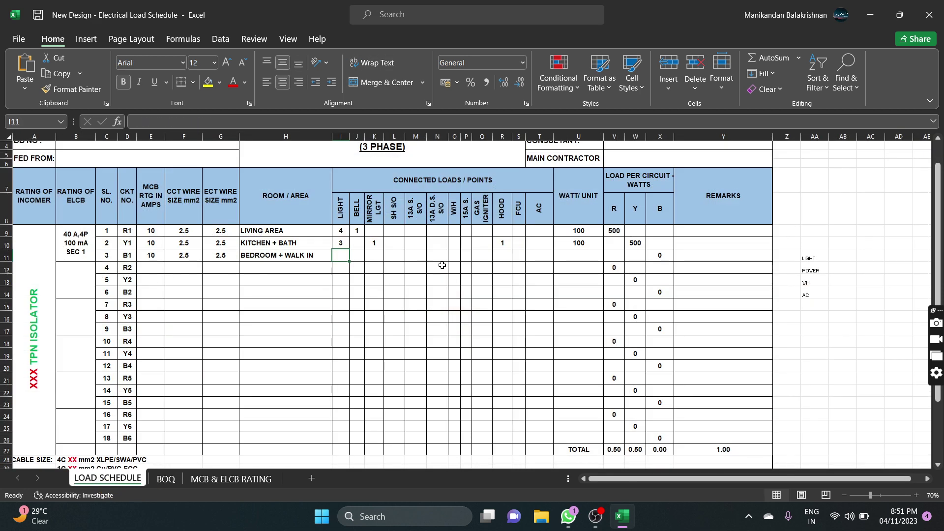
type("4")
key("Right")
key("Right")
key("Right")
key("Right")
key("Right")
key("Right")
key("Right")
key("Right")
key("Right")
key("Right")
key("Right")
key("Right")
type("100")
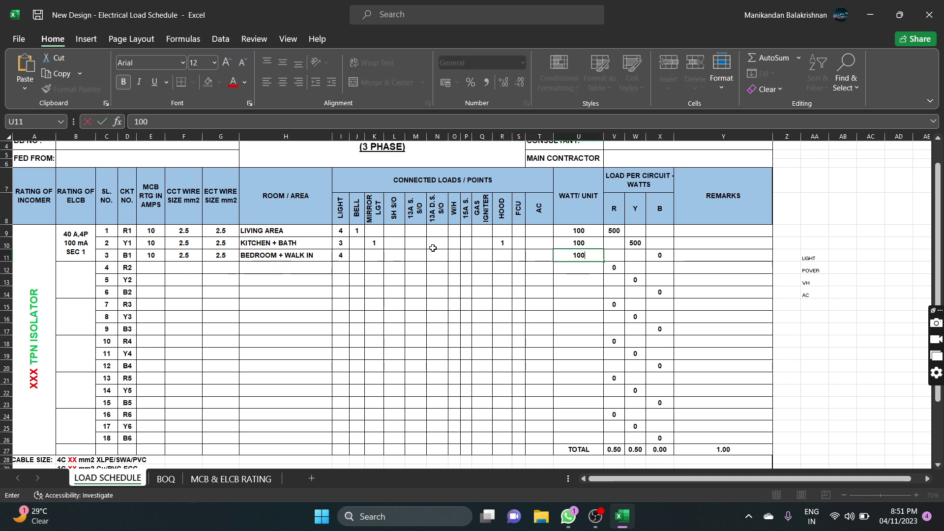
key("Right")
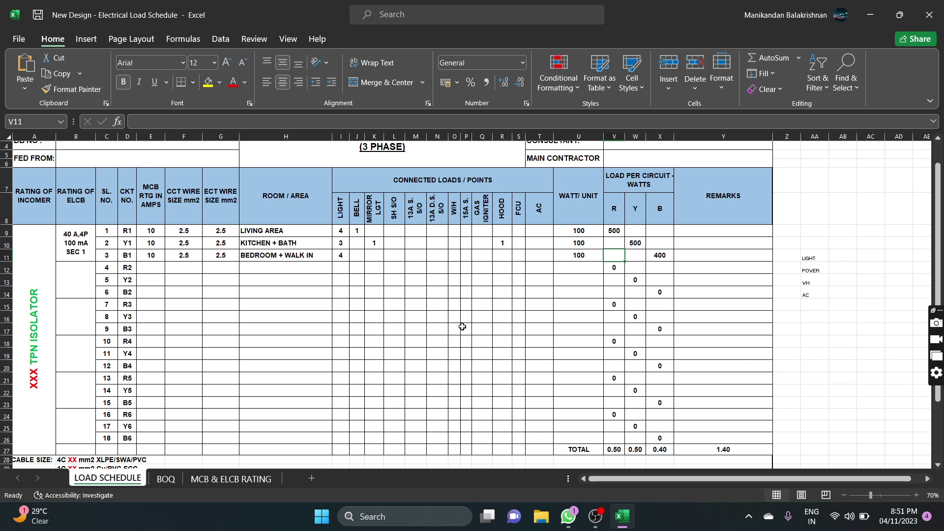
Copy the ELCB rating of the first circuit group into the merged cell for circuits R2, Y2 and B2
scroll(329, 320, "up", 1)
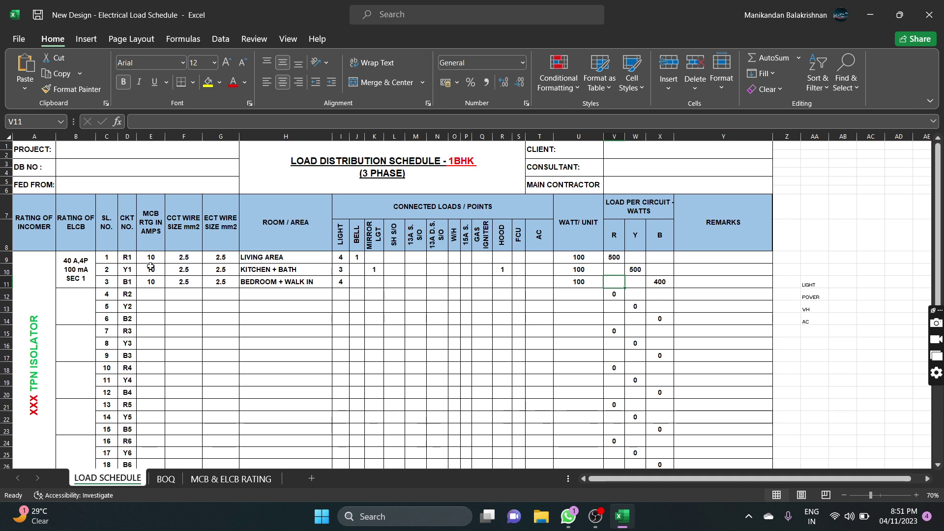
left_click(87, 313)
left_click(72, 270)
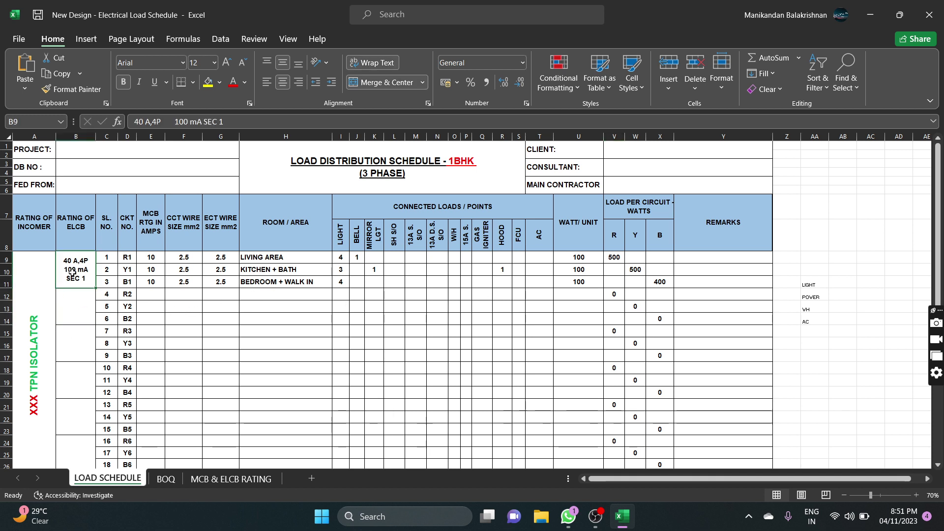
key("ctrl+c")
left_click(89, 302)
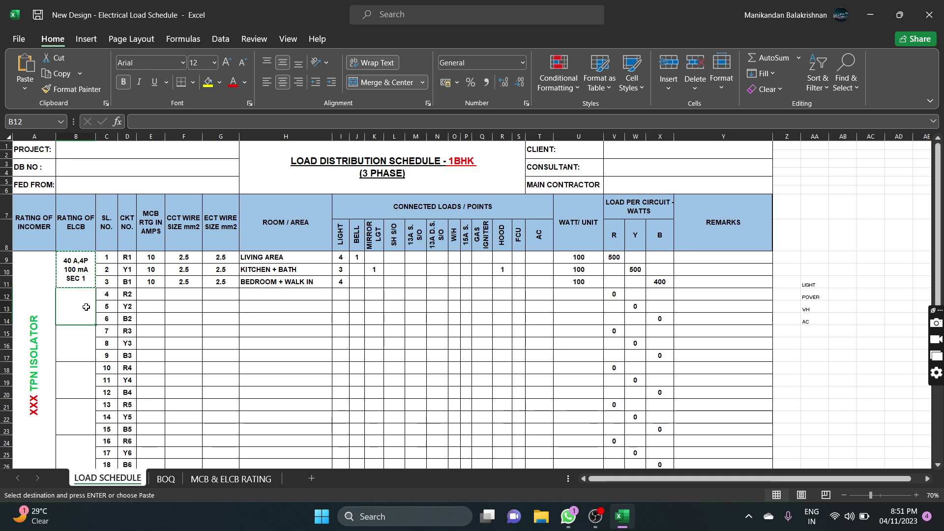
key("ctrl+v")
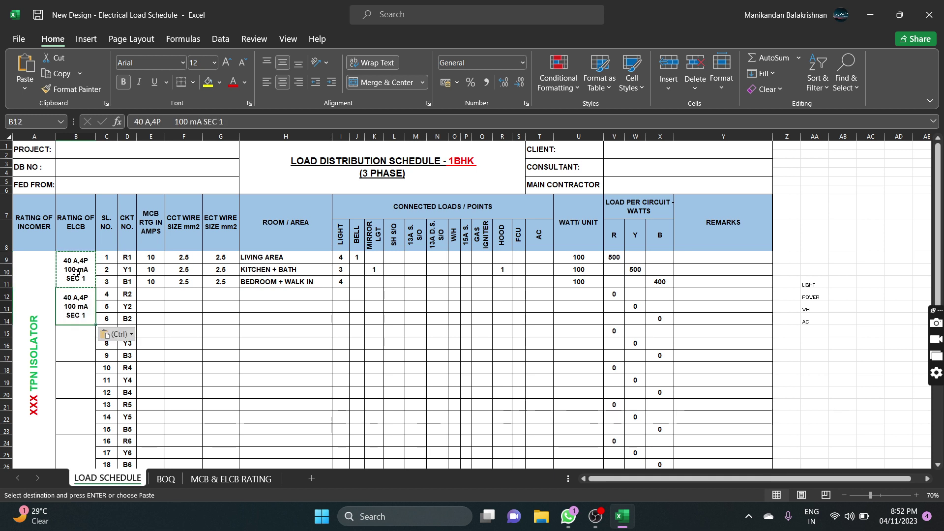
left_click(265, 308)
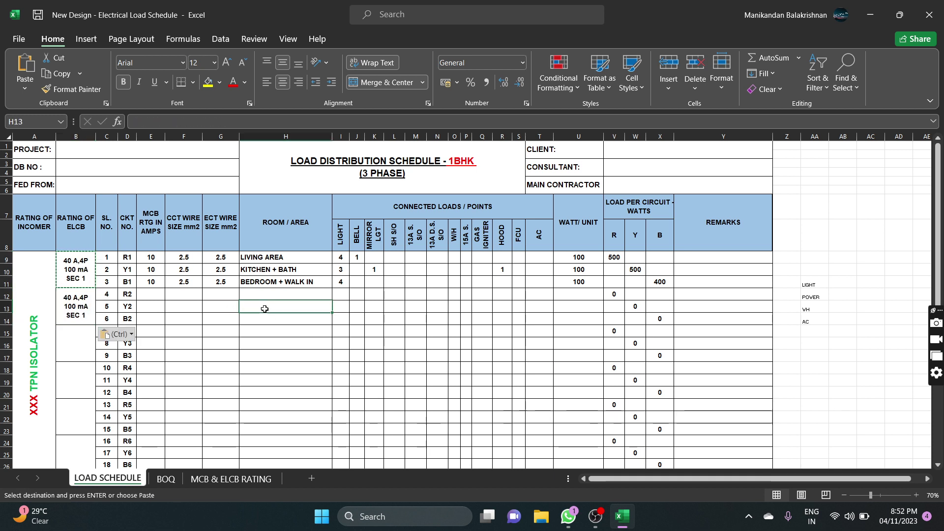
Edit the ELCB rating for circuits R2 to B2 to read 40 A,4P 30 mA SEC 2
left_click(82, 311)
double_click(82, 311)
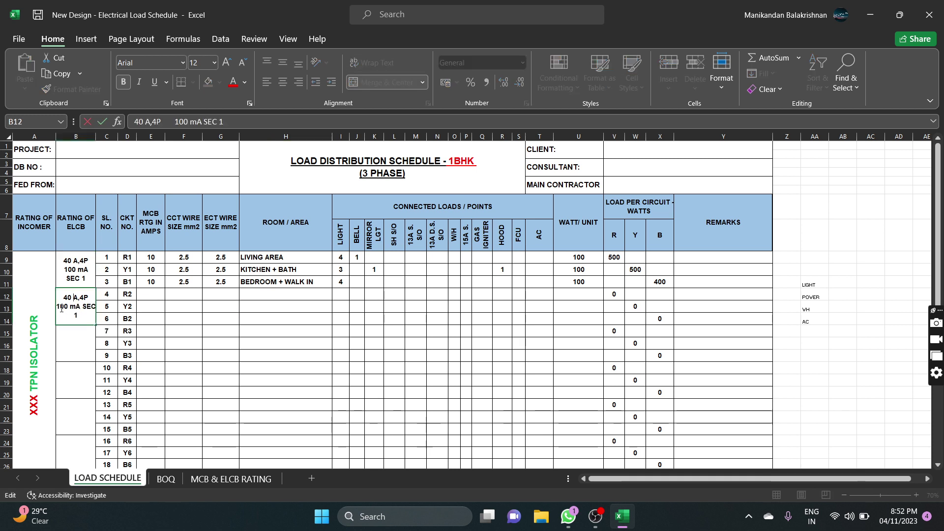
left_click(61, 309)
key("BackSpace")
key("Delete")
type("3")
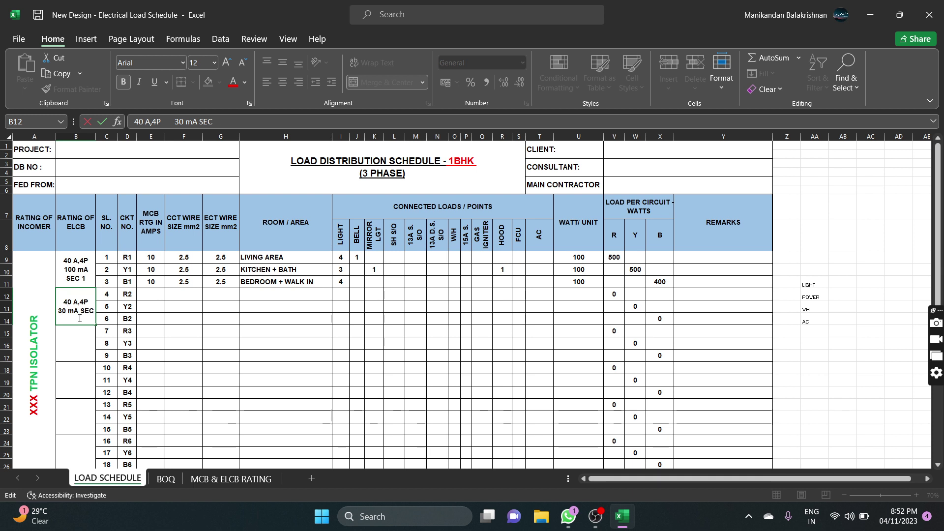
key("Return")
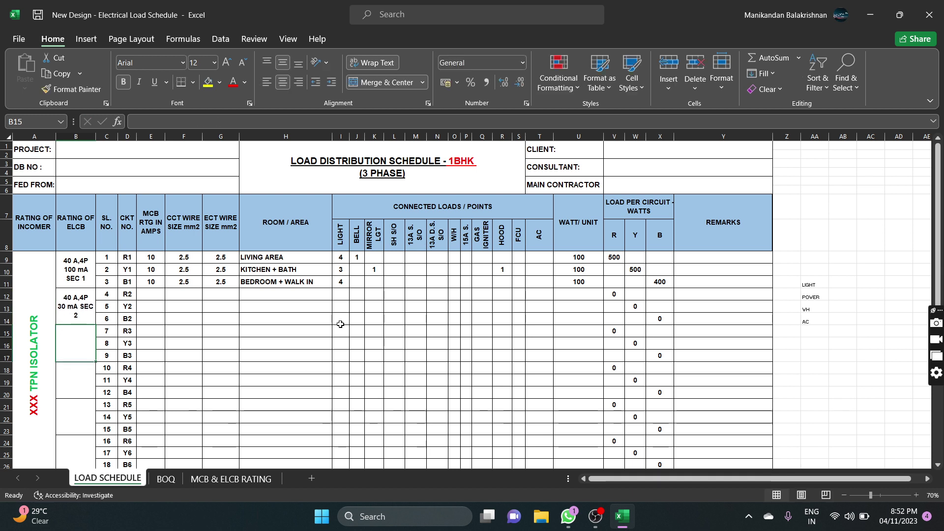
Give circuit R2 a 20 A MCB, consulting the MCB and ELCB rating tables, and 4 mm2 CCT and ECT wires
left_click(159, 297)
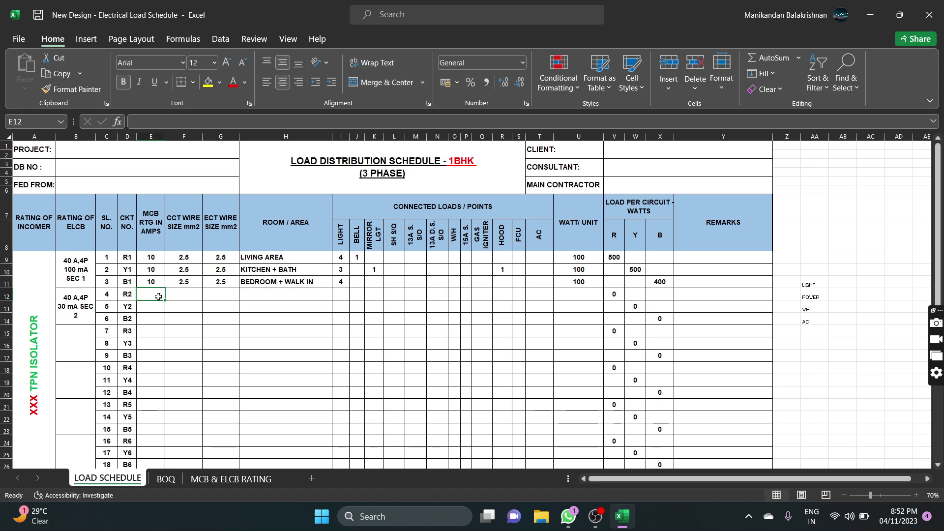
type("20")
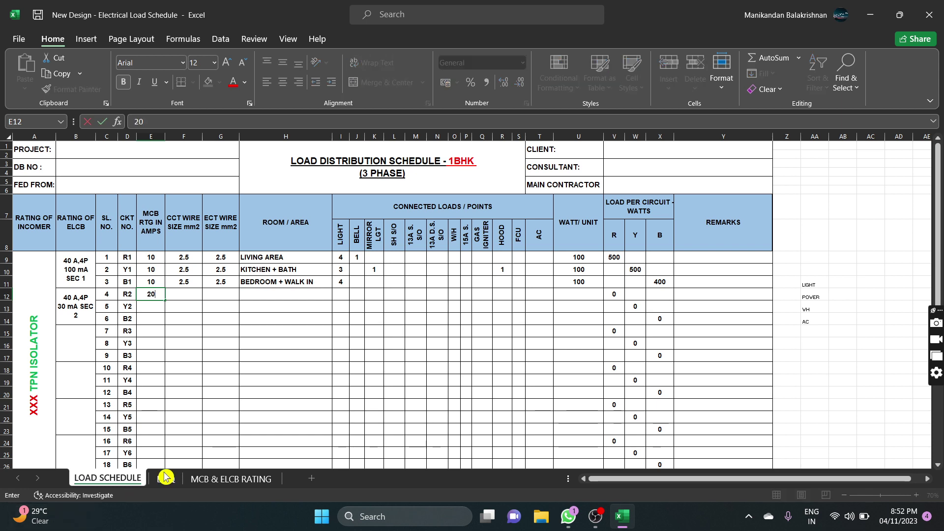
left_click(232, 479)
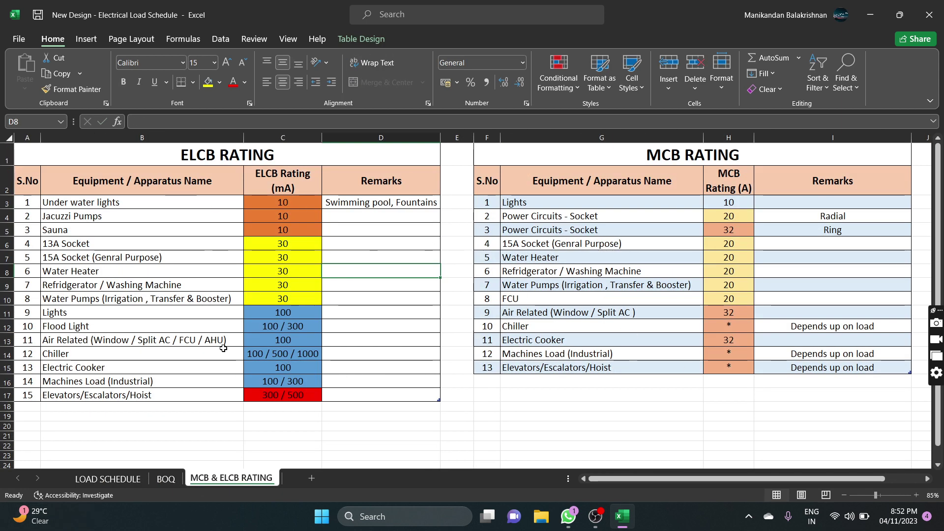
left_click(117, 482)
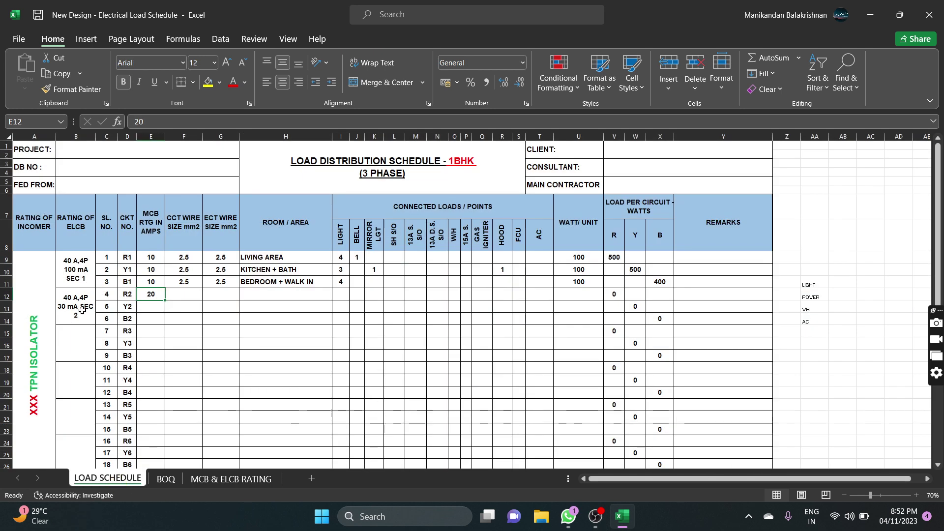
key("Tab")
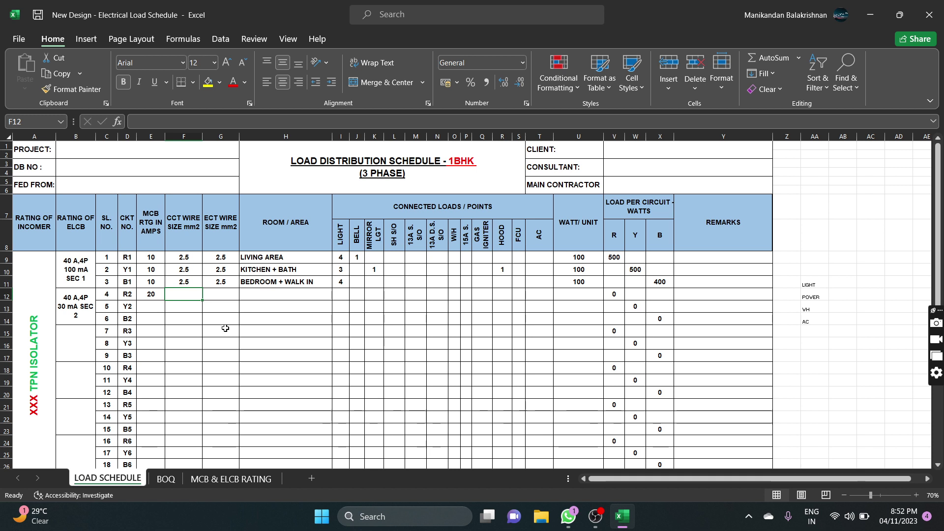
type("4")
key("Tab")
type("4")
key("Tab")
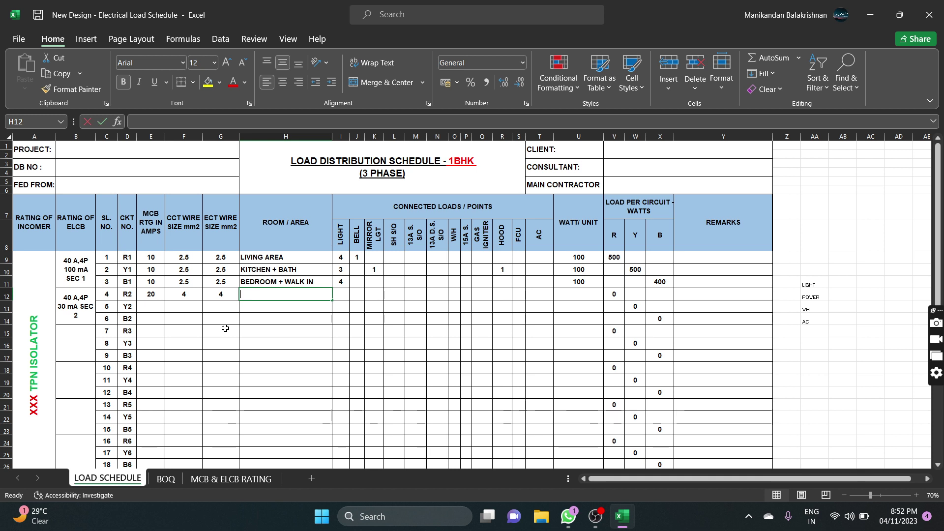
Enter LIVING AREA as the room for circuit R2 and check its 13A socket quantity and load in the BOQ
type("LIVING")
key("Tab")
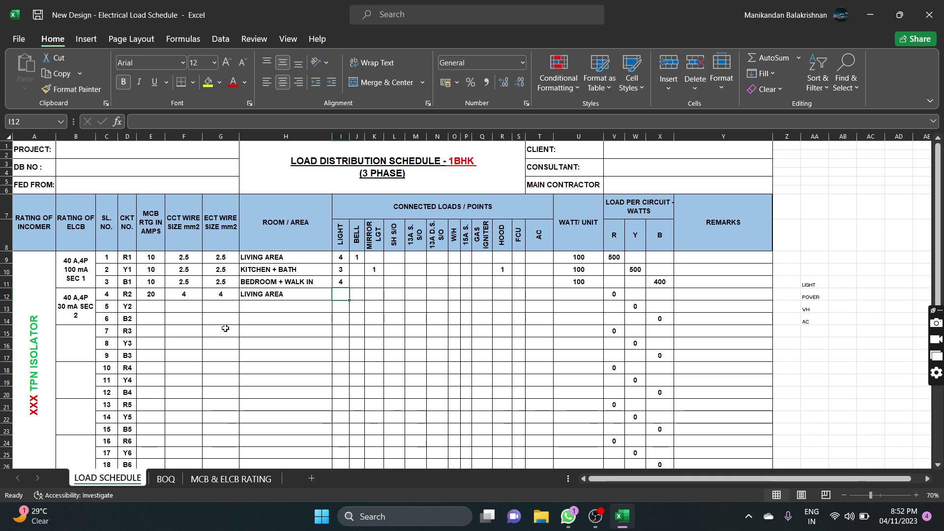
left_click(164, 479)
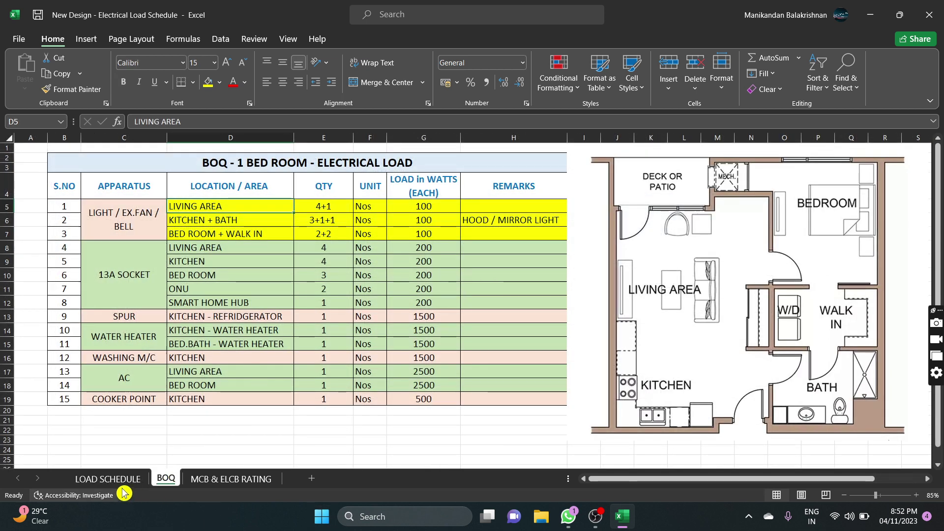
left_click(108, 479)
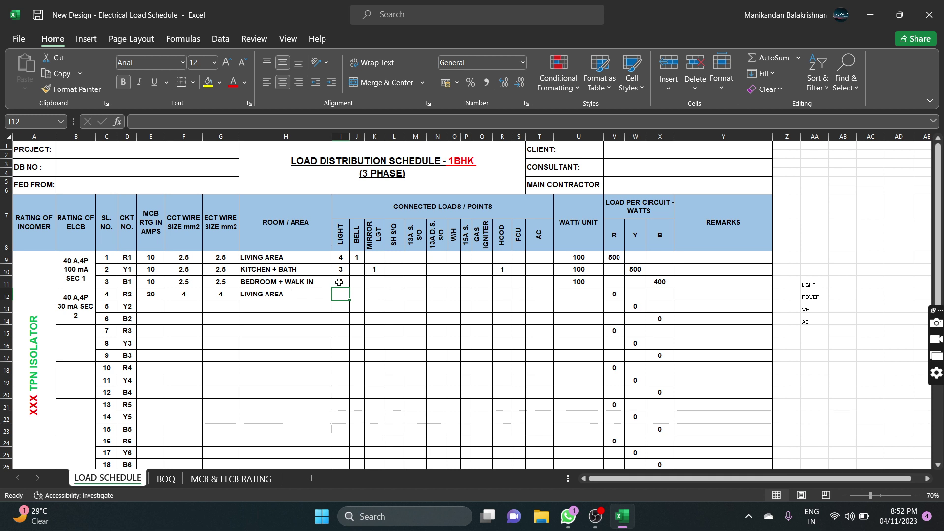
Enter 4 single 13A sockets (13A S. S/O) and 200 watts per unit for the LIVING AREA circuit R2
key("Right")
key("Right")
key("Right")
key("Right")
type("4")
key("Right")
key("Right")
key("Right")
key("Right")
key("Right")
key("Right")
key("Right")
key("Right")
type("200")
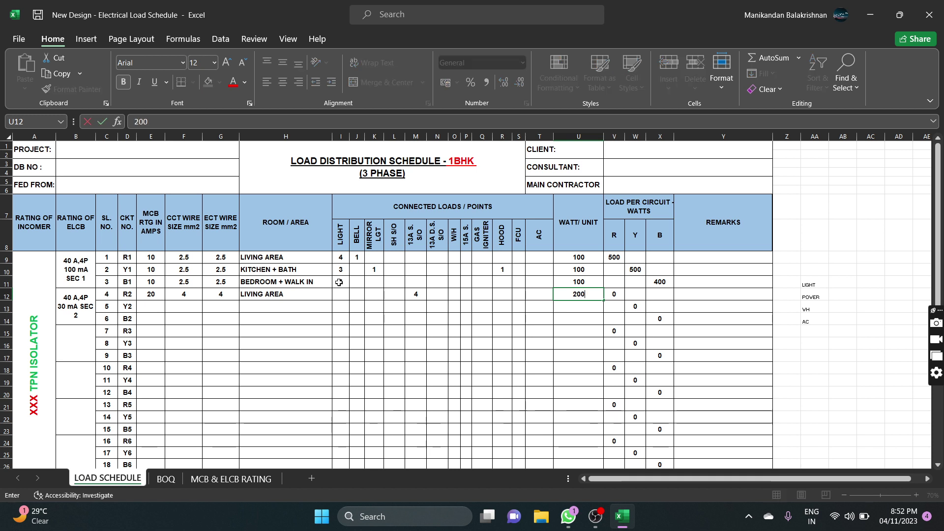
key("Right")
Give circuit Y2 a 20 A MCB, 4 mm2 CCT and ECT wires, and KITCHEN as its room
left_click(151, 303)
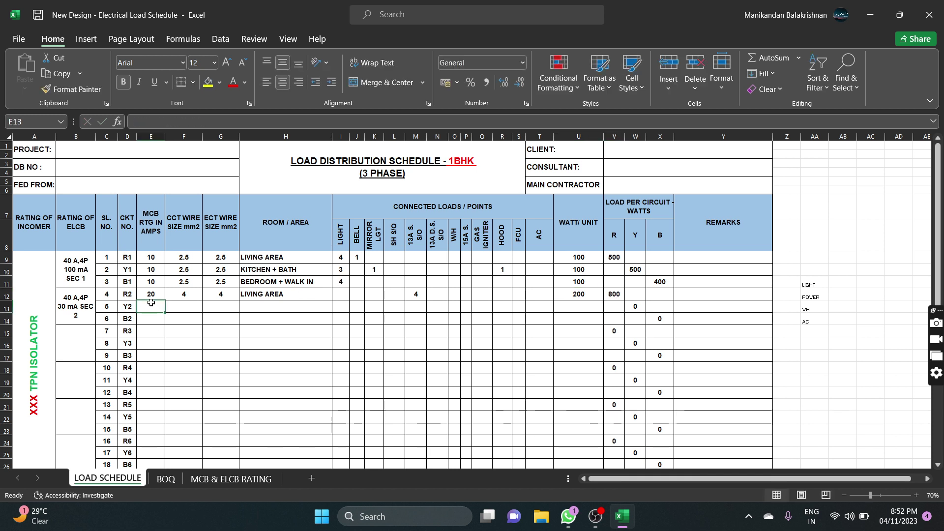
type("20")
key("Tab")
type("4")
key("Tab")
type("4")
key("Tab")
type("K")
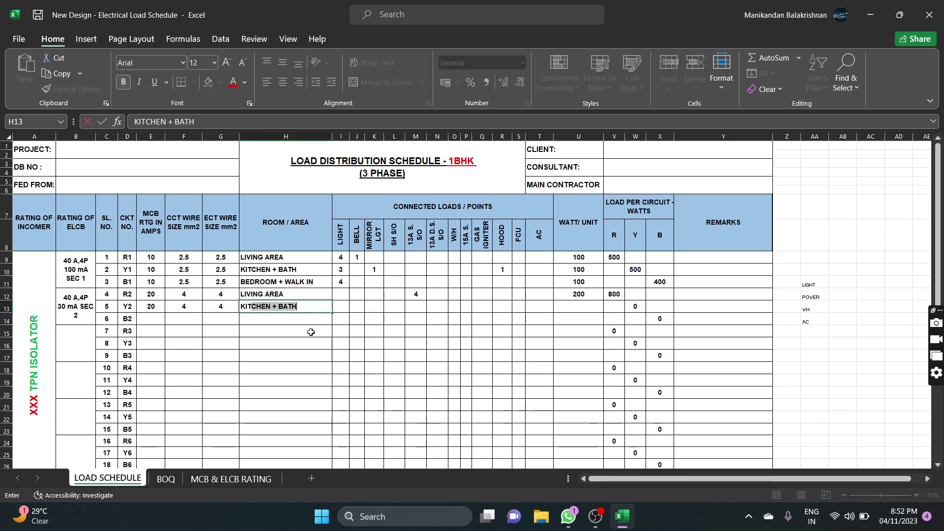
left_click(272, 306)
left_click_drag(272, 306, 298, 306)
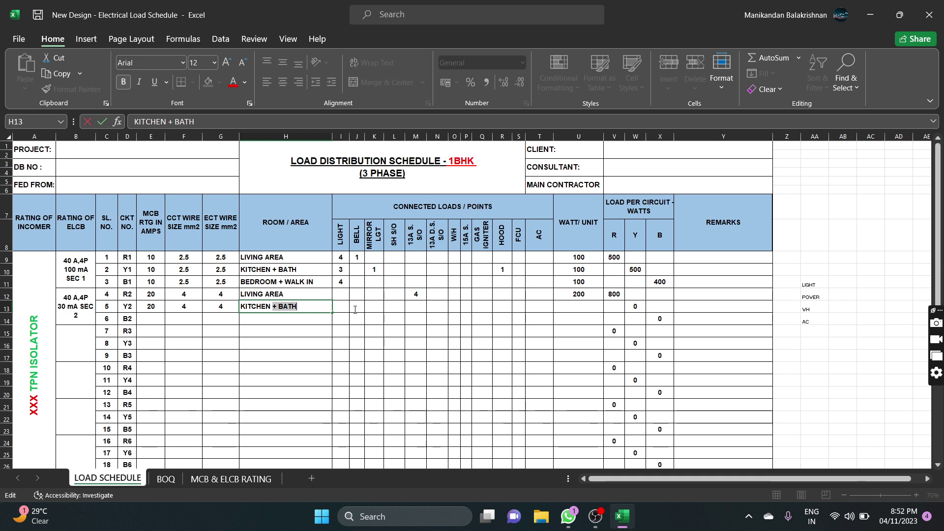
key("BackSpace")
Enter 4 single 13A sockets (13A S. S/O) and 200 watts per unit for the KITCHEN circuit Y2
key("Tab")
key("Tab")
key("Tab")
key("Tab")
key("Tab")
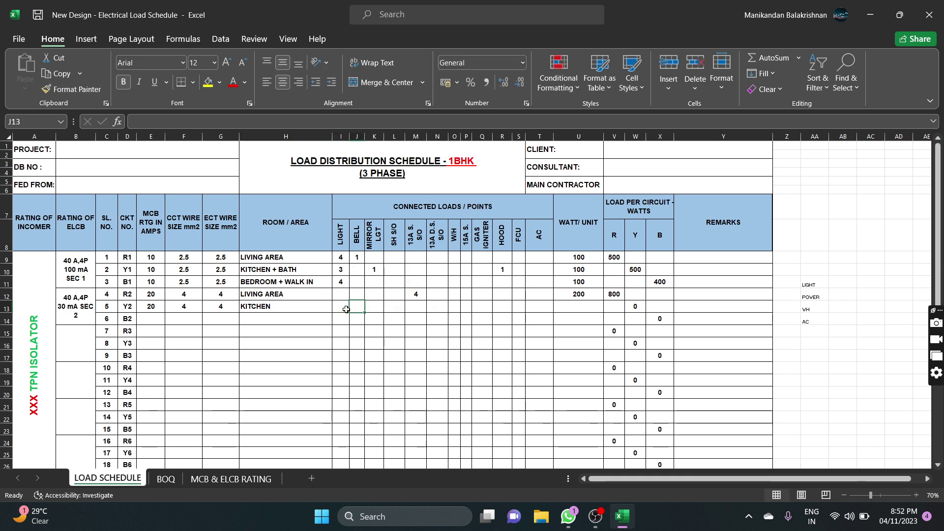
type("4")
key("Tab")
key("Tab")
key("Tab")
key("Tab")
key("Tab")
key("Tab")
key("Tab")
key("Tab")
type("200")
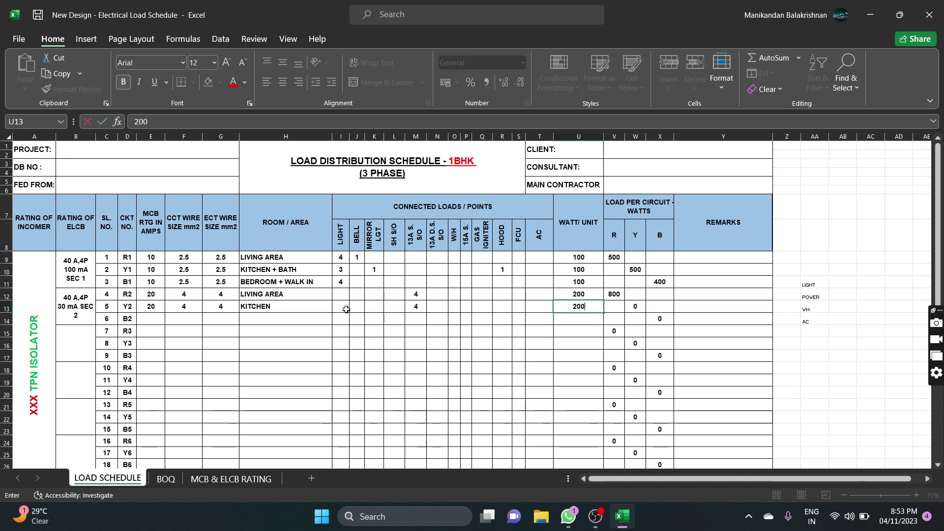
key("Tab")
key("Tab")
key("Tab")
key("Tab")
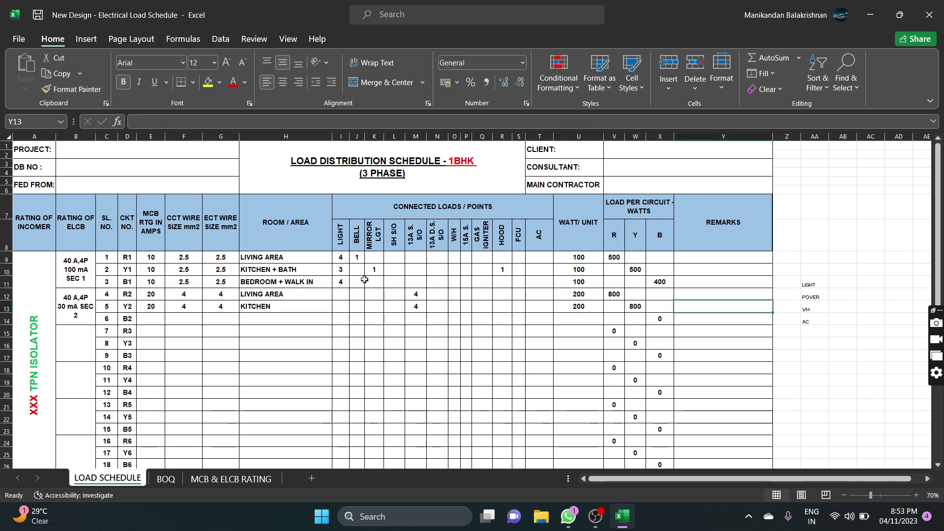
Fill the Y2 circuit row in yellow from MCB rating to remarks, and enter RING as its remark
left_click(150, 306)
type("20")
left_click_drag(150, 306, 696, 310)
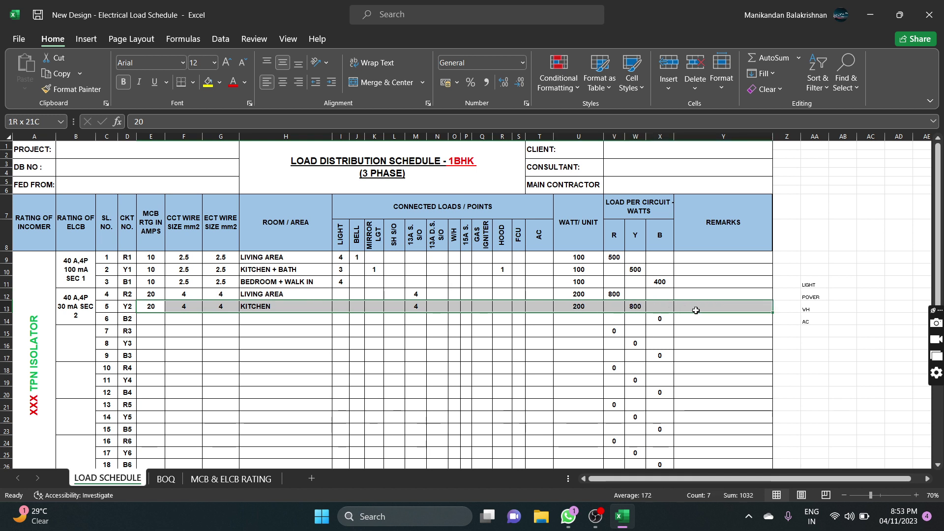
left_click(208, 82)
left_click(700, 305)
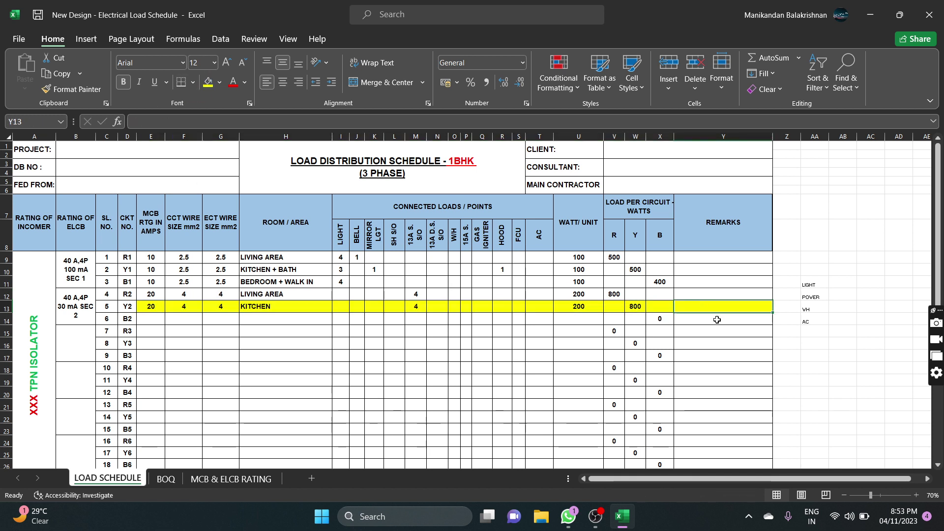
type("RING")
key("Return")
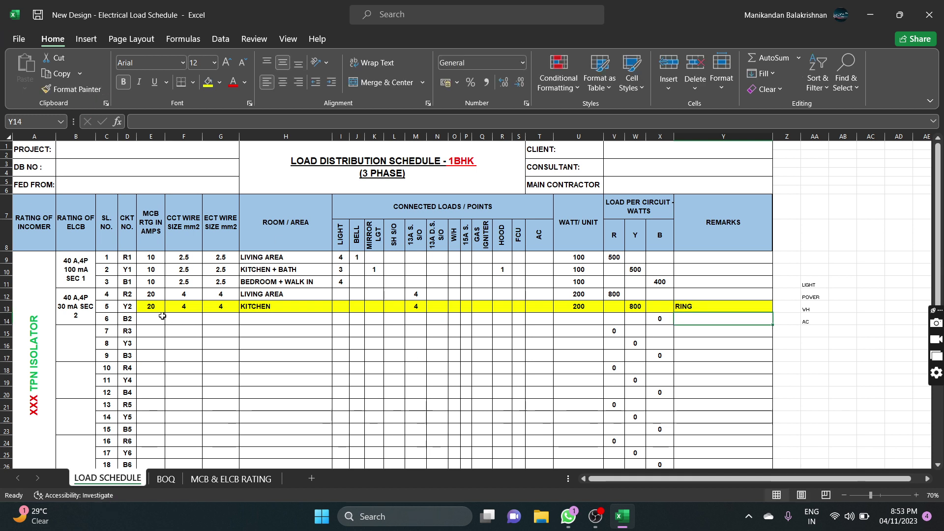
Set the MCB rating of the KITCHEN ring circuit Y2 to 32 A
left_click(422, 306)
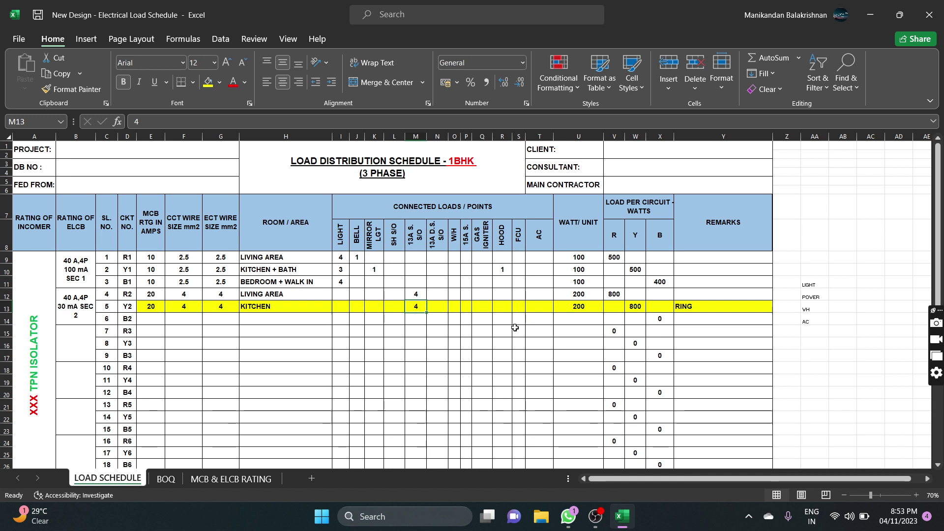
left_click(153, 307)
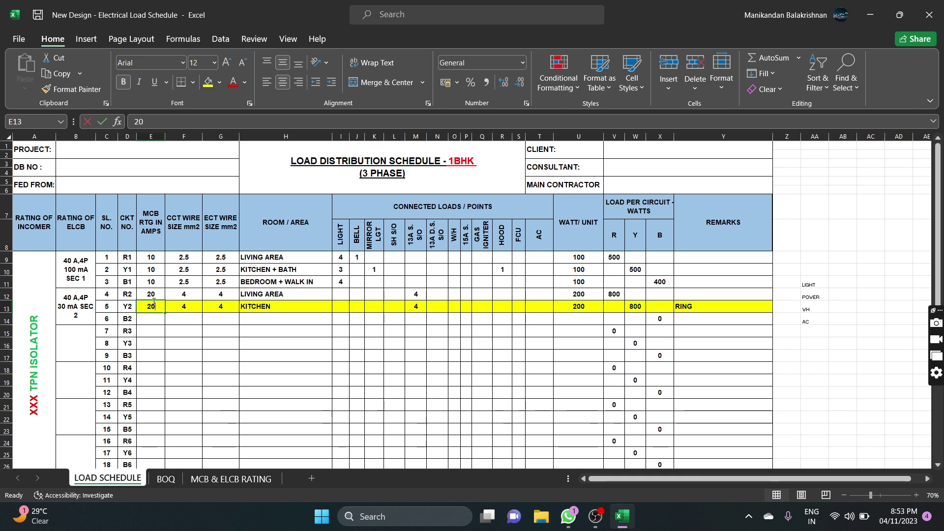
type("32")
key("Return")
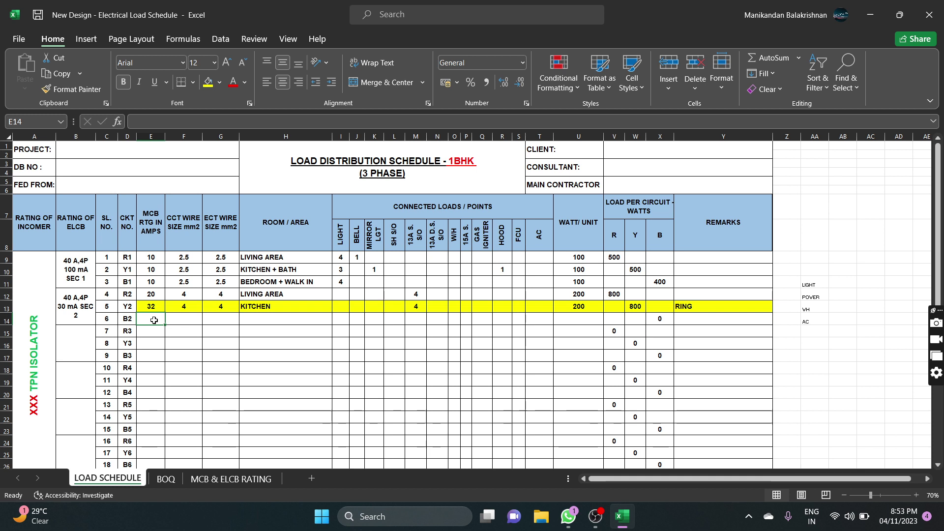
left_click(419, 307)
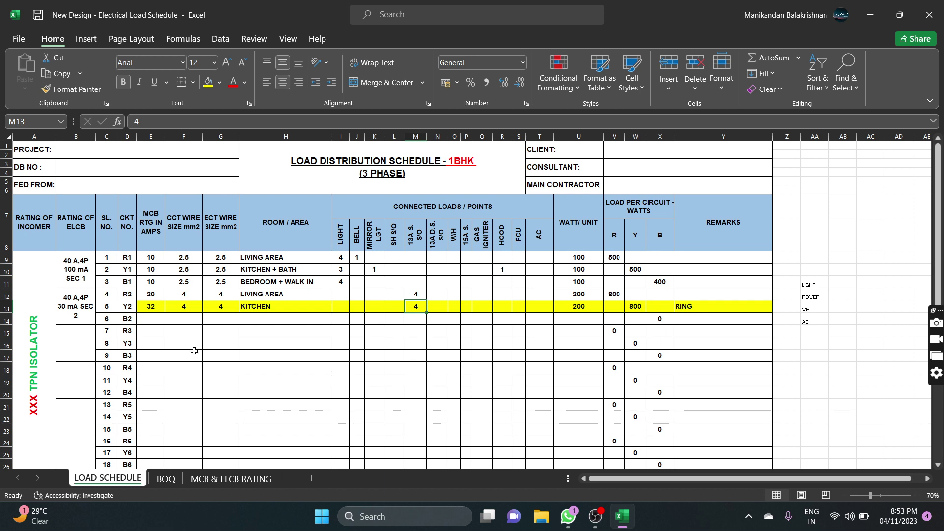
Fill the LIVING AREA, KITCHEN and BED ROOM rows of the 13A SOCKET group in the BOQ with yellow
key("alt+Tab")
left_click(167, 479)
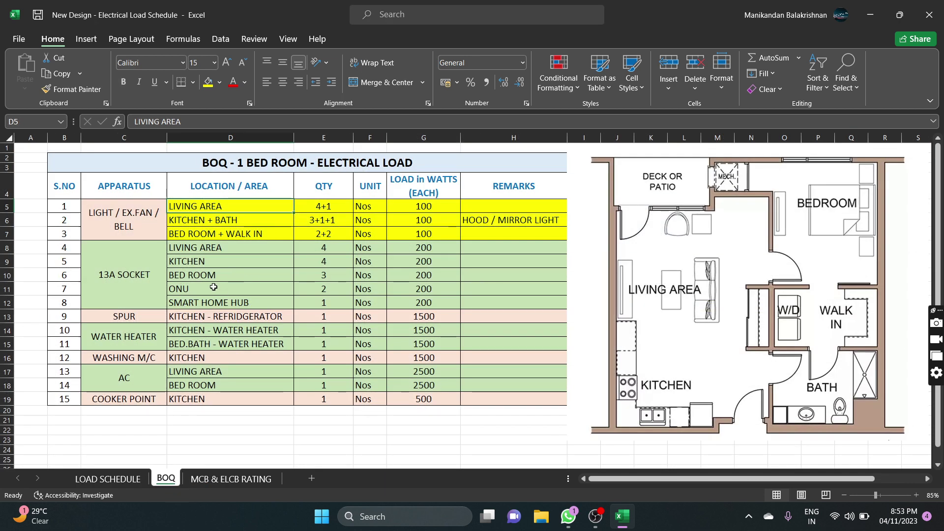
mouse_move(202, 248)
left_mouse_down()
mouse_move(491, 301)
mouse_move(527, 275)
left_mouse_up()
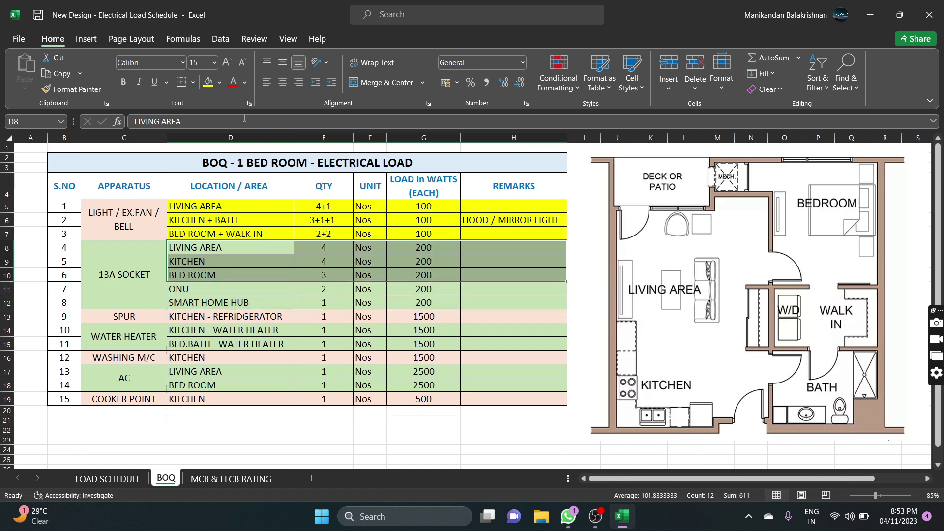
left_click(208, 82)
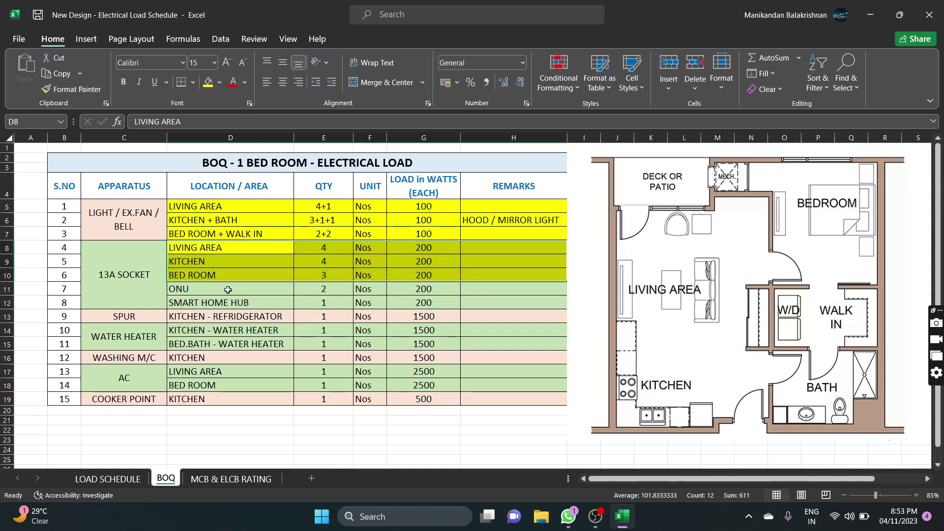
left_click(226, 291)
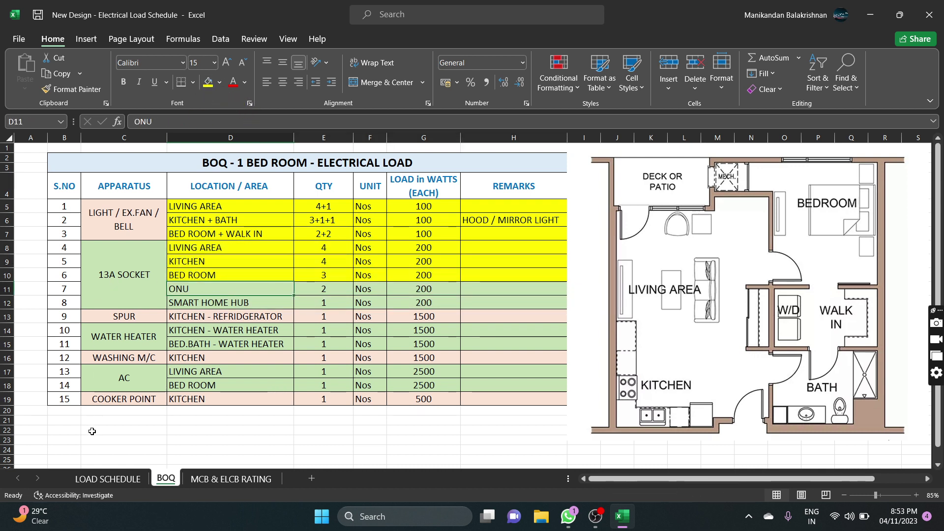
On the load schedule, give circuit B2 a 20 A MCB, 4 mm2 CCT and ECT wires, and BED ROOM as its room
left_click(108, 479)
left_click(162, 320)
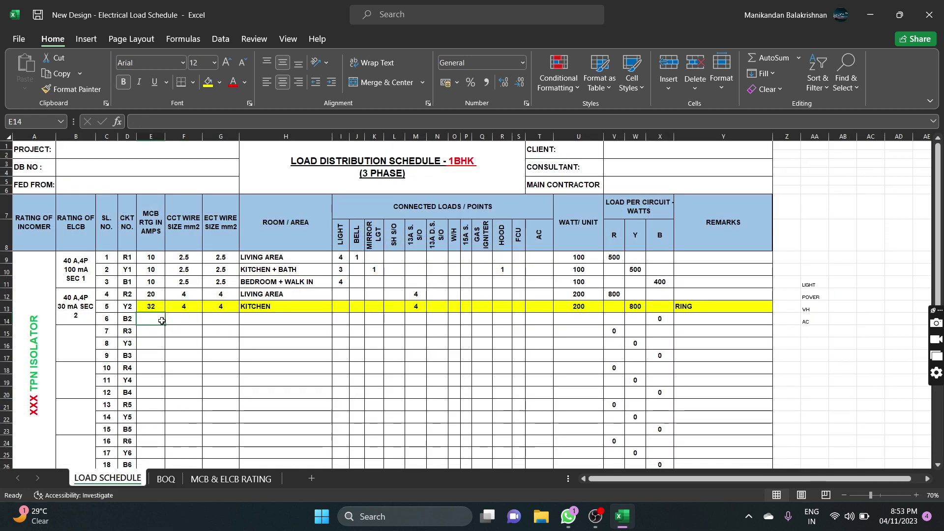
type("20")
key("Tab")
type("4")
key("Tab")
type("4")
key("Tab")
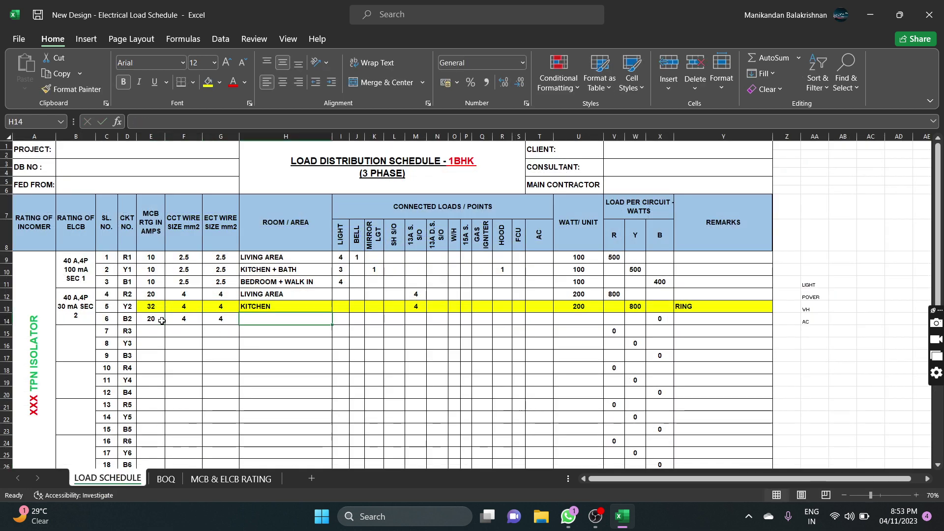
type("BED")
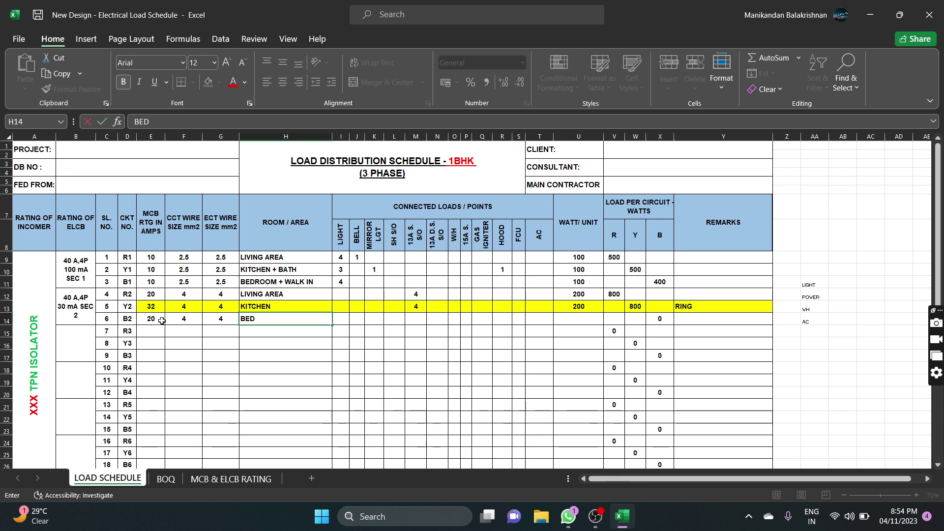
type(" ROOM")
Enter 3 single 13A sockets (13A S. S/O) and 200 watts per unit for the BED ROOM circuit B2
key("Tab")
key("Tab")
key("Tab")
key("Tab")
key("Tab")
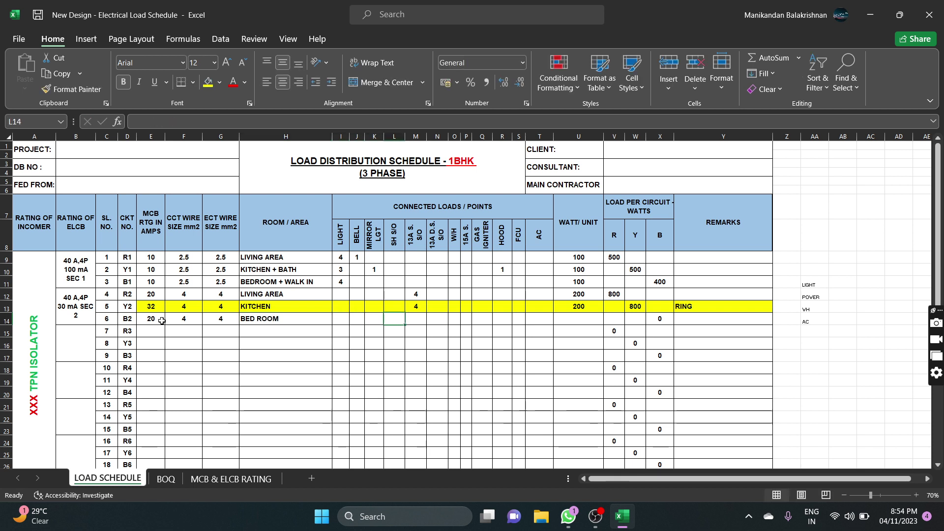
type("3")
key("Tab")
key("Tab")
key("Tab")
key("Tab")
key("Tab")
key("Tab")
key("Tab")
key("Tab")
type("1")
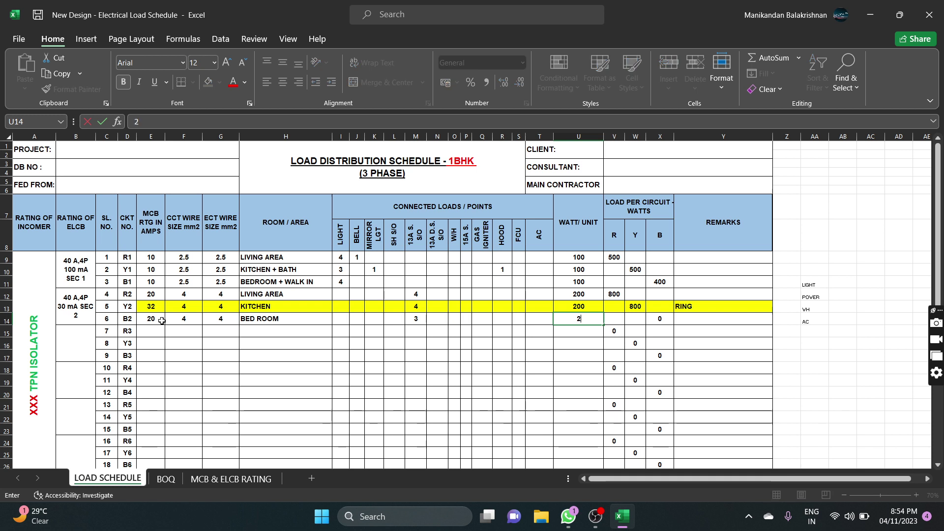
key("Tab")
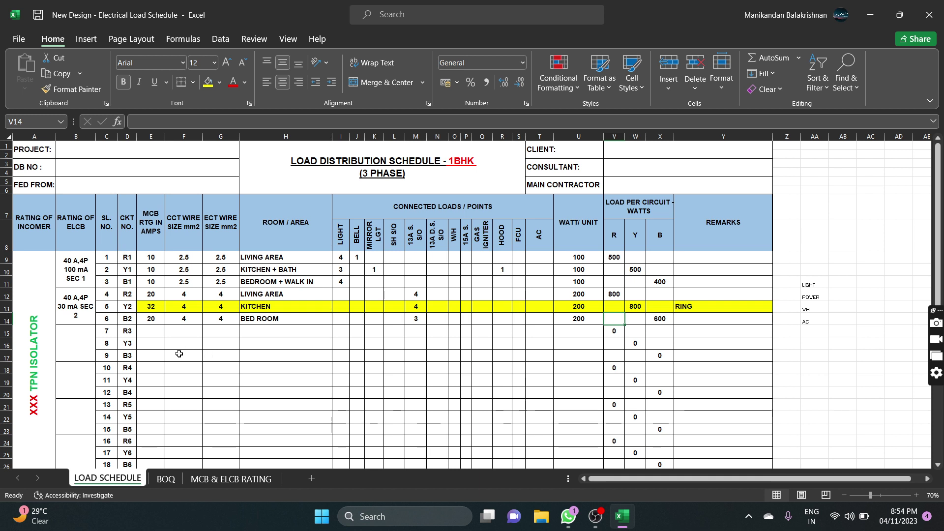
Merge the ELCB rating cell of circuits R2 to B2 with the empty one for R3 to B3
left_click_drag(73, 315, 75, 355)
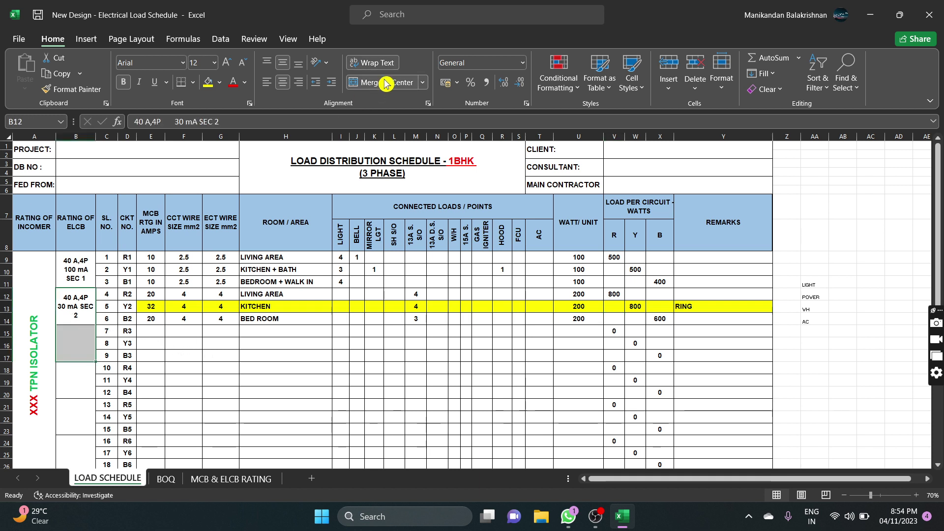
left_click(401, 84)
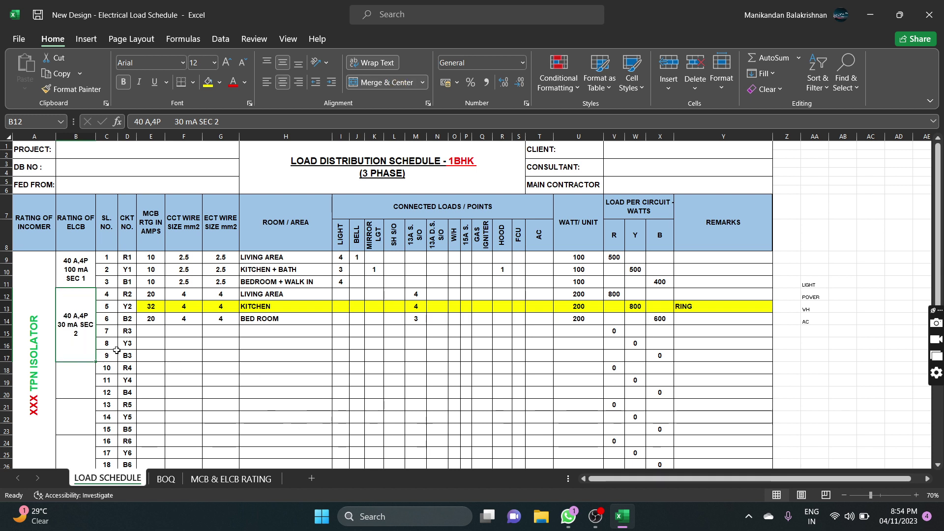
Give circuit R3 a 20 A MCB, 4 mm2 CCT and ECT wires, and LIVING AREA as its room
left_click(150, 336)
type("20")
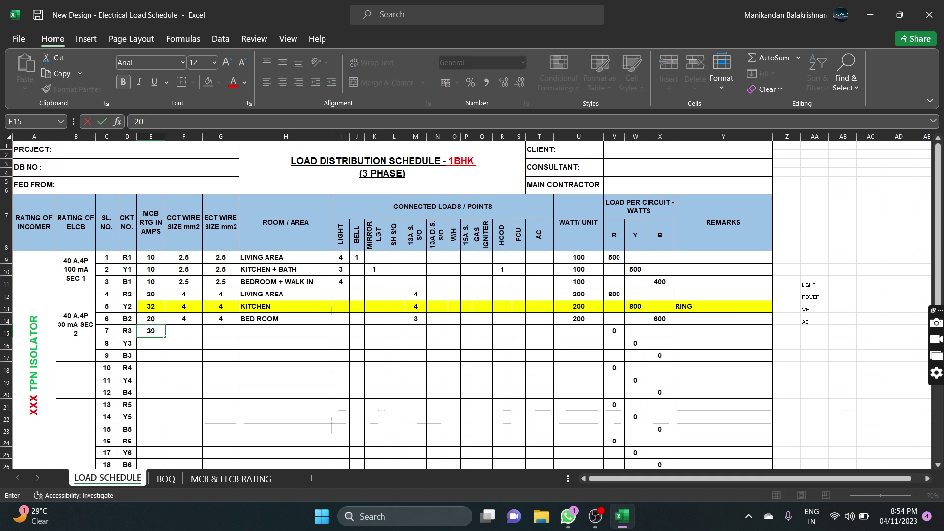
key("Tab")
type("4")
key("Right")
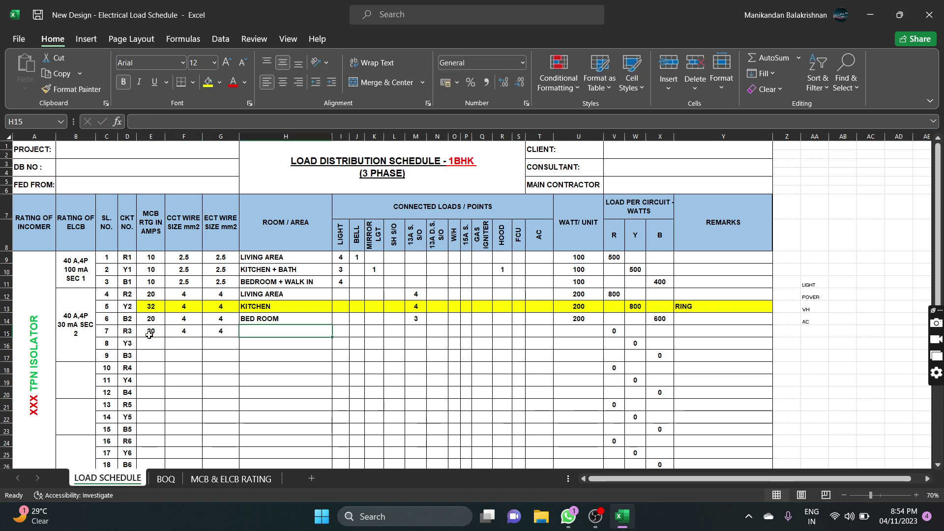
type("LIVING AREA")
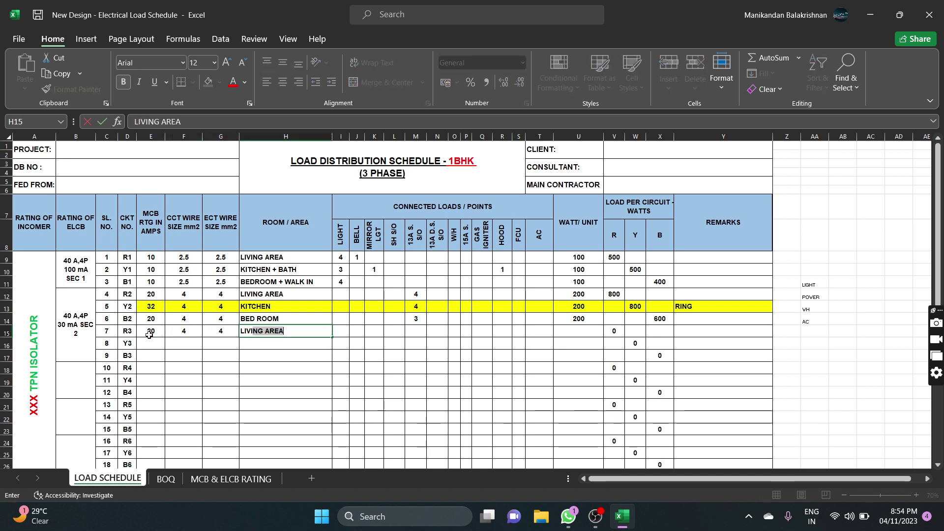
Enter 1 double 13A socket (13A D.S. S/O) and 400 watts per unit for the LIVING AREA circuit R3
key("Right")
key("Right")
key("Right")
key("Right")
key("Right")
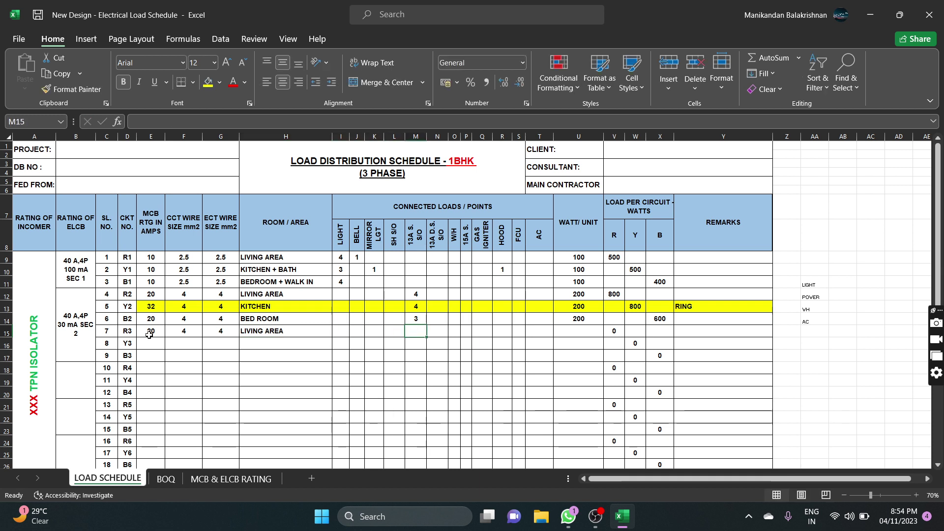
key("Right")
type("1")
key("Right")
key("Right")
key("Right")
key("Right")
key("Right")
key("Right")
key("Right")
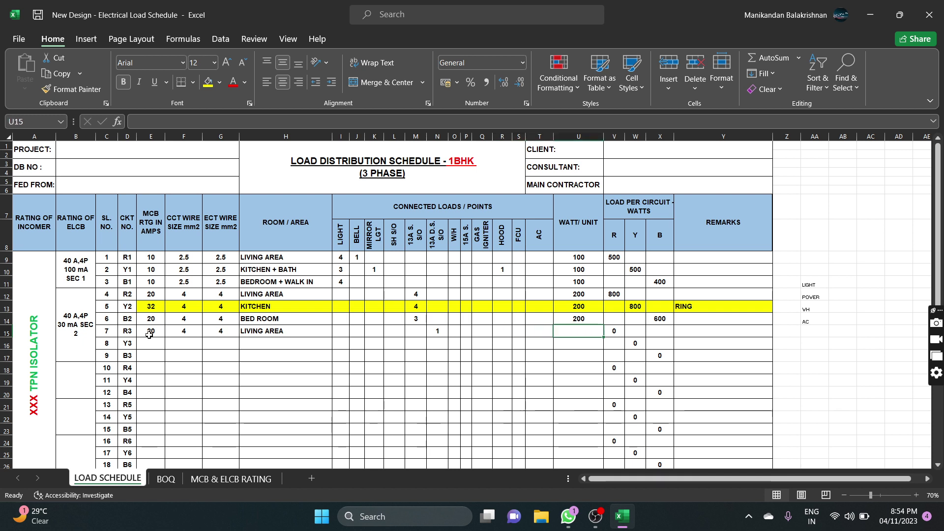
type("400")
key("Right")
key("Right")
key("Right")
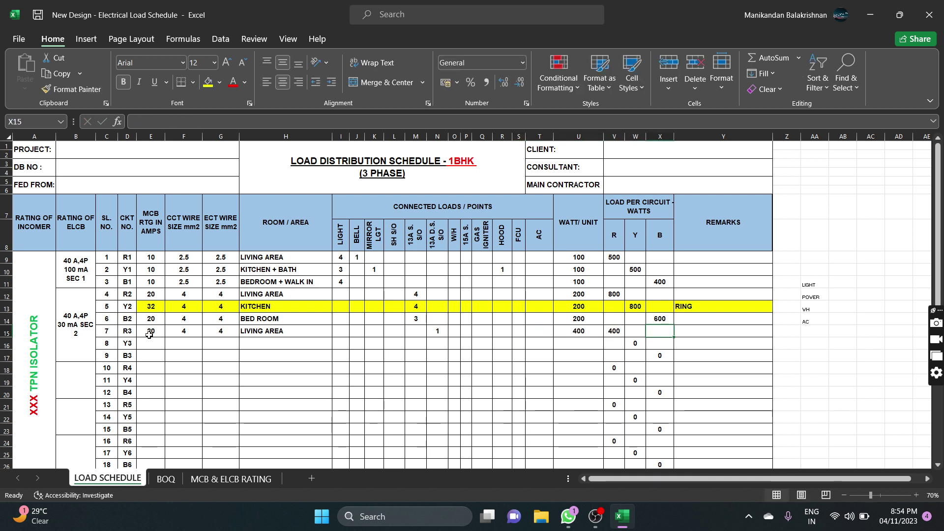
Enter the remark ONU / TELEPHONE for the LIVING AREA circuit R3
key("Right")
type("ONU")
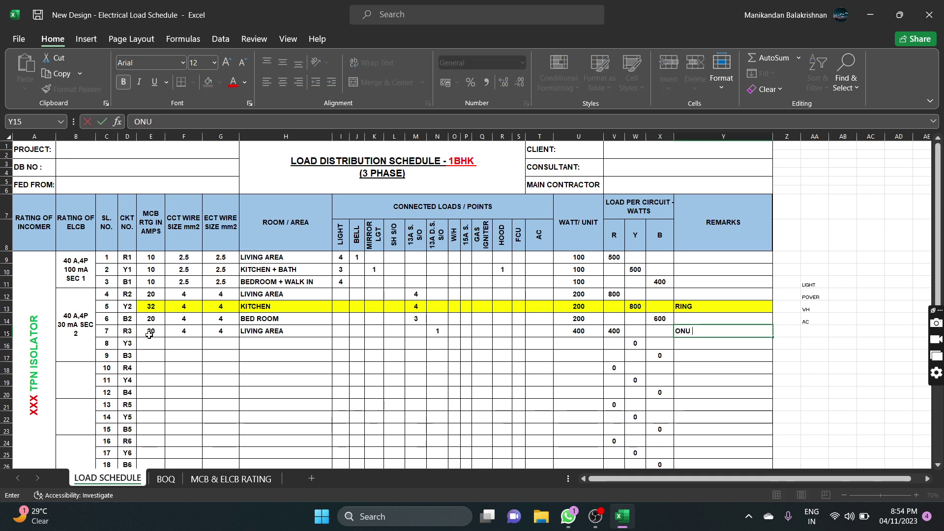
type(" / TELEPHONE")
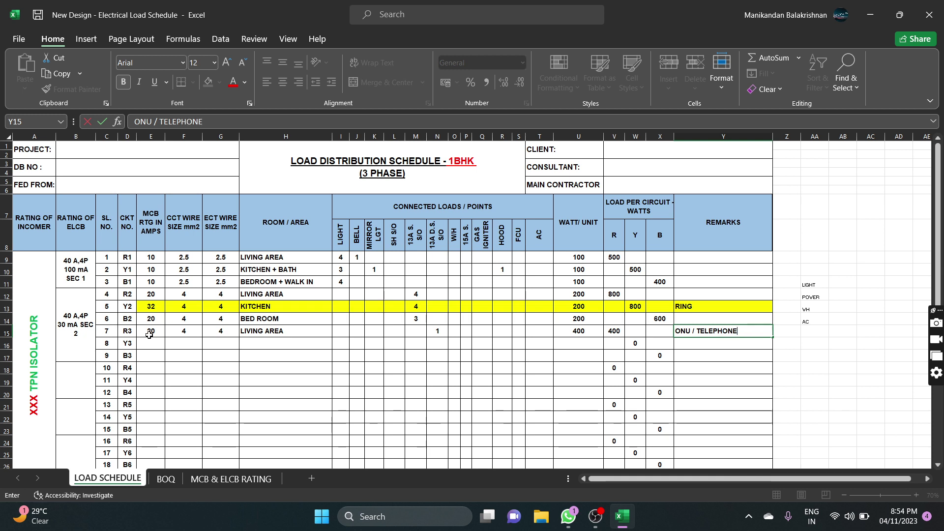
left_click(150, 342)
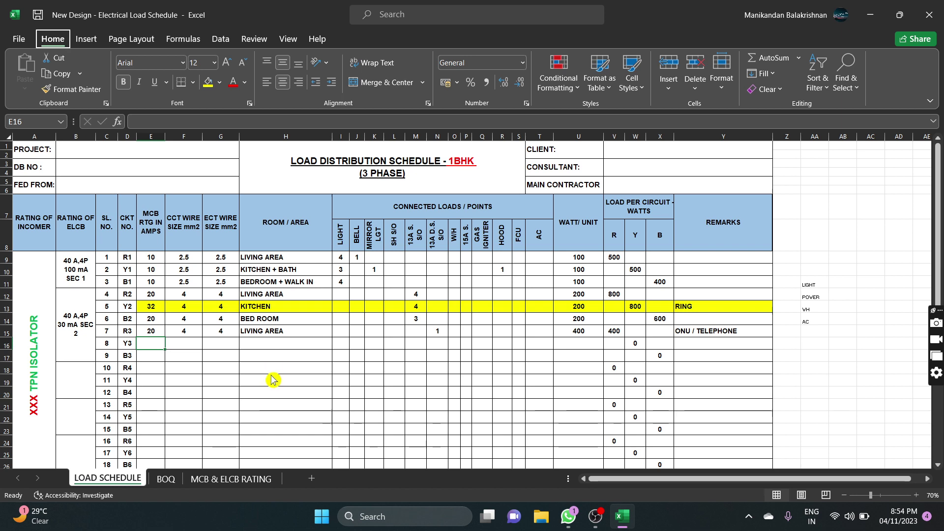
Fill the ONU row of the BOQ with yellow, from its location to its remarks
left_click(166, 479)
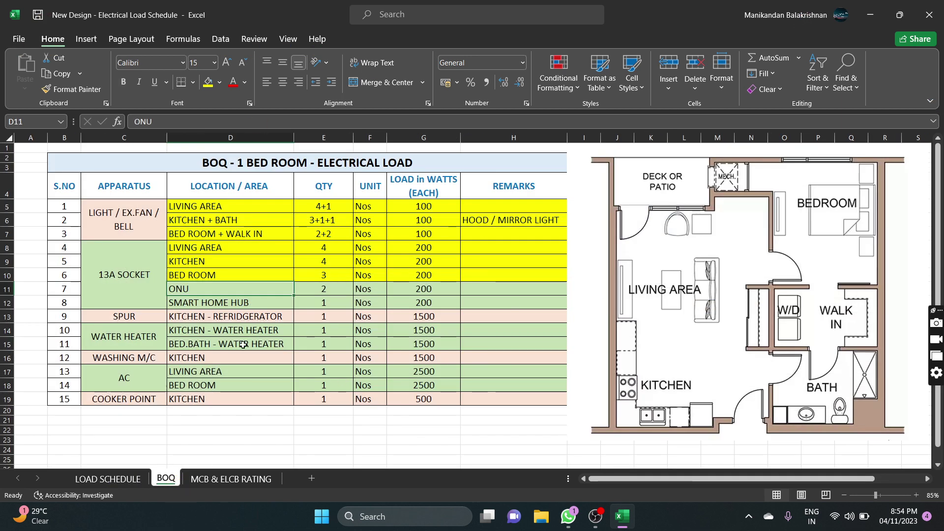
left_click_drag(239, 288, 506, 281)
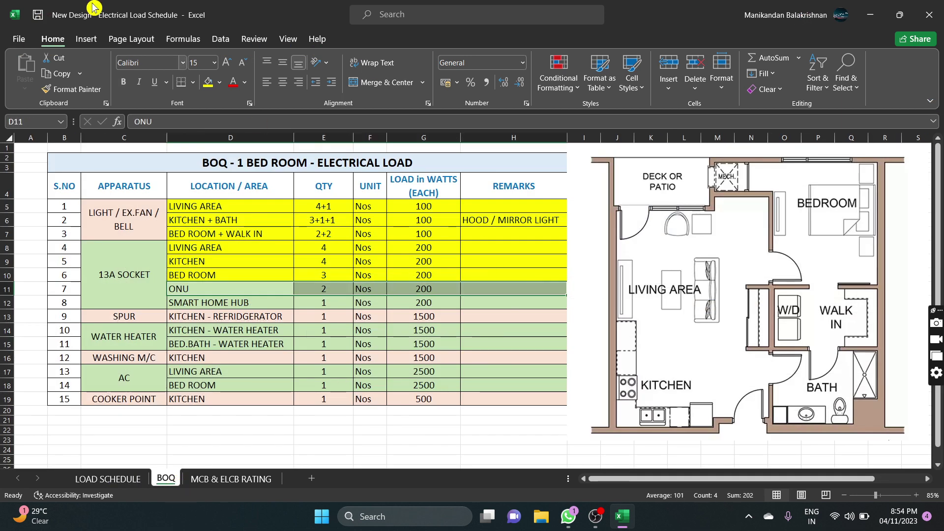
left_click(208, 83)
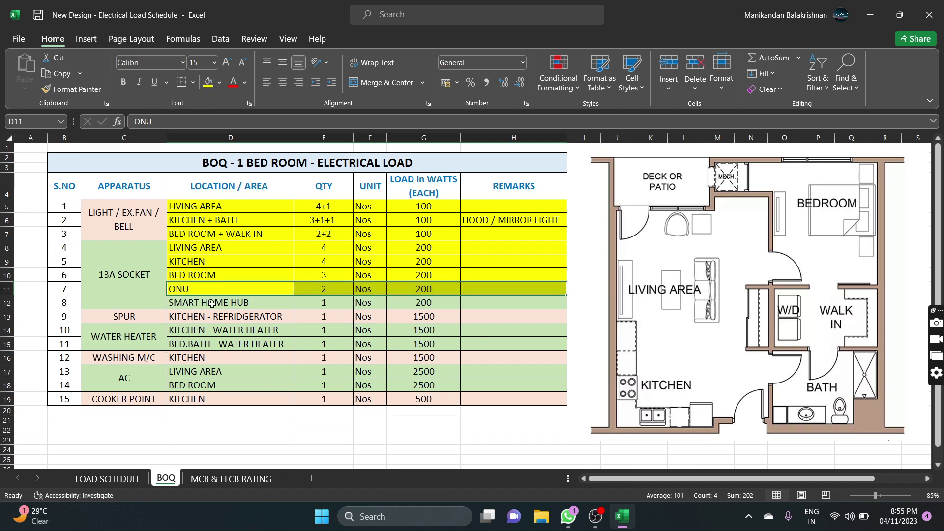
In the load schedule, give circuit Y3 a 20 A MCB, 4 mm2 CCT and ECT wires, and SMART HOME HUB as its room
left_click(116, 480)
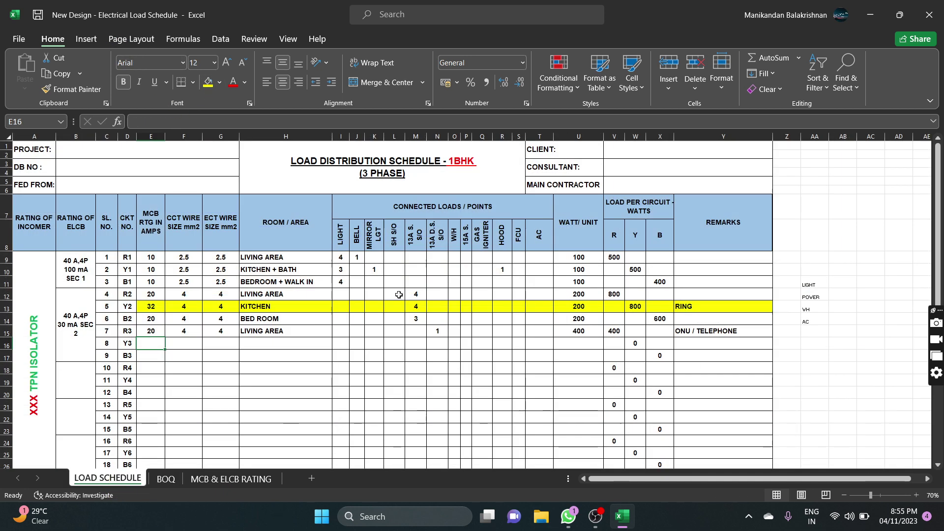
type("20")
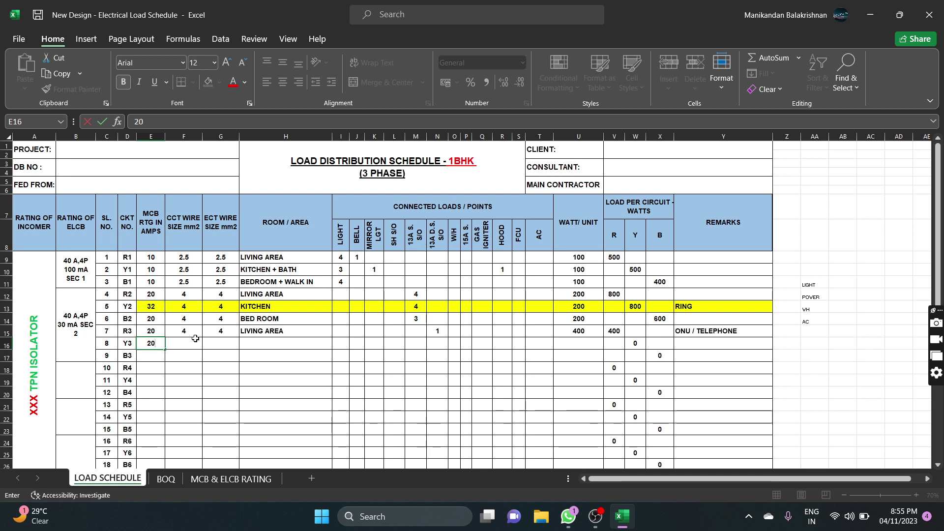
key("Tab")
type("4")
key("Tab")
type("4")
key("Tab")
type("SM")
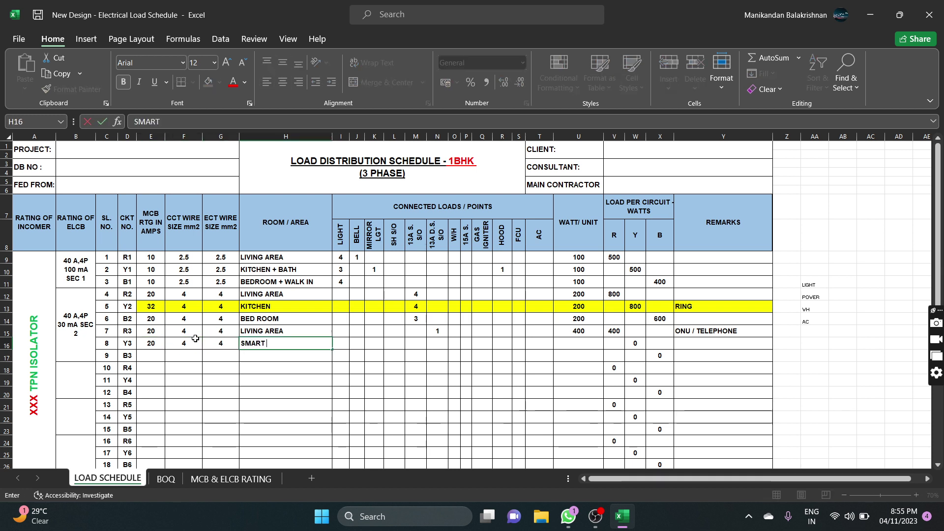
type("ART HOME HUB")
key("Tab")
Enter 1 double 13A socket (13A D.S. S/O) and 400 watts per unit for the SMART HOME HUB circuit Y3
key("Tab")
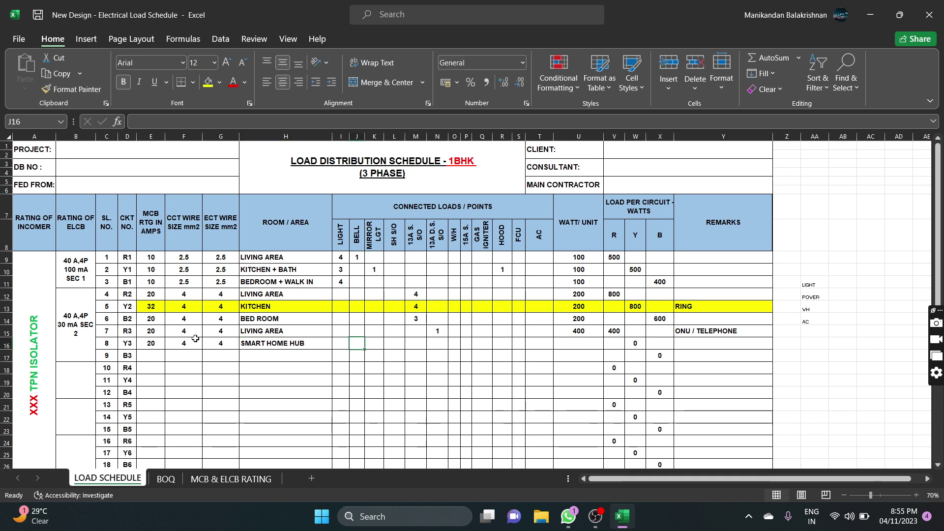
key("Left")
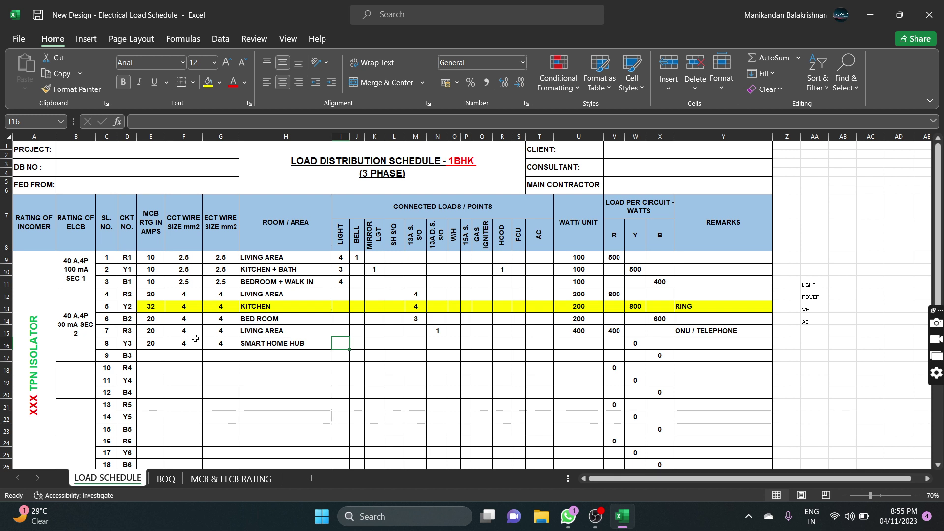
key("Right")
key("Right")
key("Right")
key("Right")
key("Right")
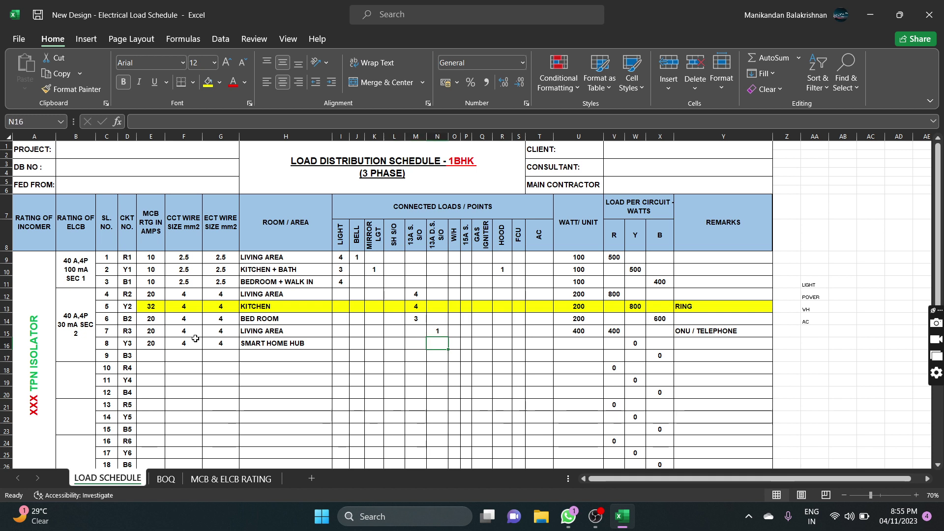
type("1")
key("Right")
key("Right")
key("Right")
key("Right")
key("Right")
key("Right")
key("Right")
type("400")
key("Right")
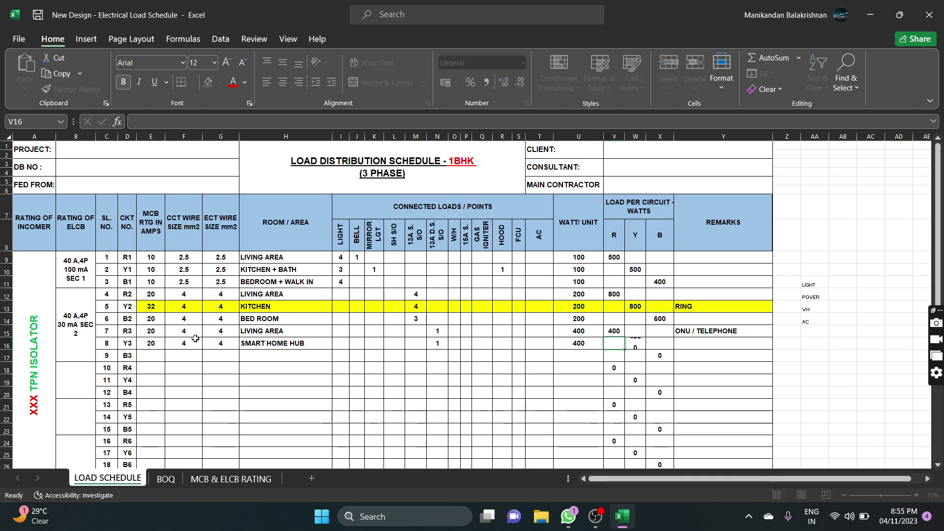
Enter the remark FOR SMART HOME SYSTEM for circuit Y3
key("Right")
key("Right")
key("Right")
type("FOR ")
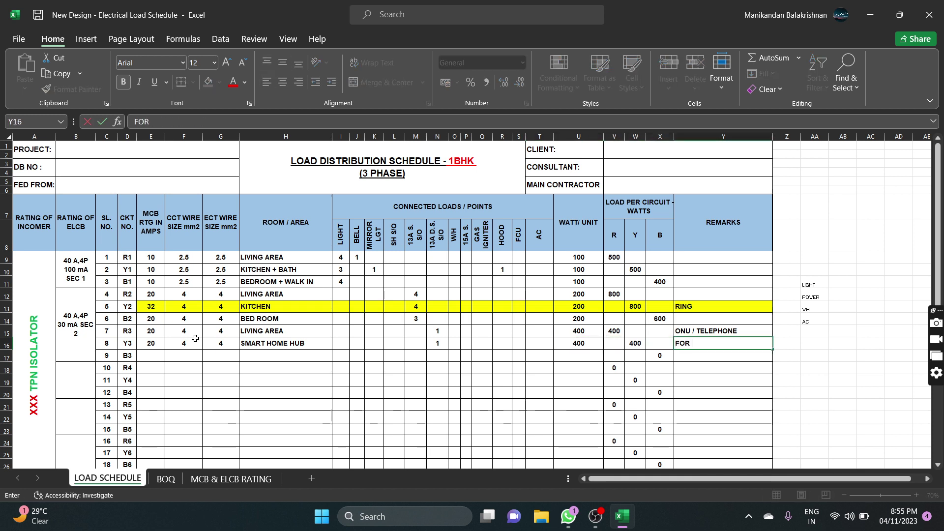
type("SMART HIOME SY")
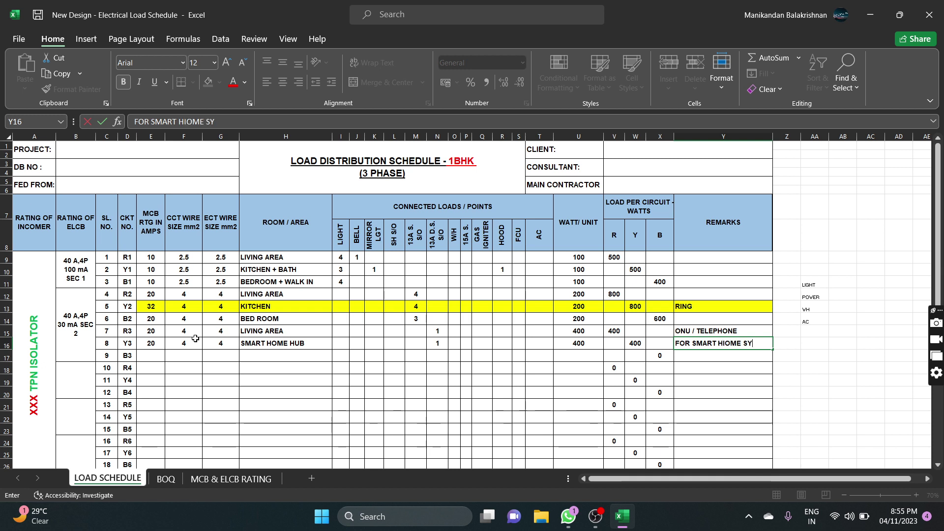
key("BackSpace")
key("BackSpace")
key("BackSpace")
key("BackSpace")
key("BackSpace")
key("BackSpace")
key("BackSpace")
type("OME S")
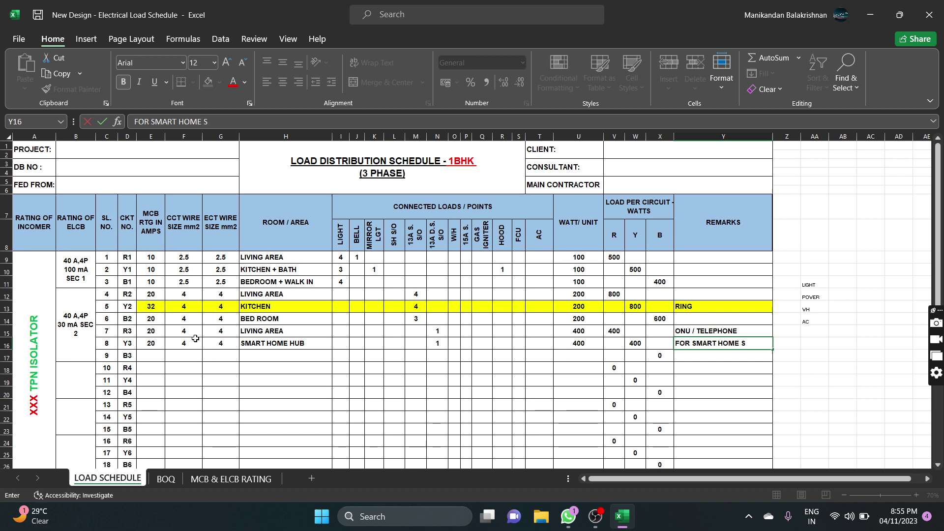
type("YSTEM")
key("Return")
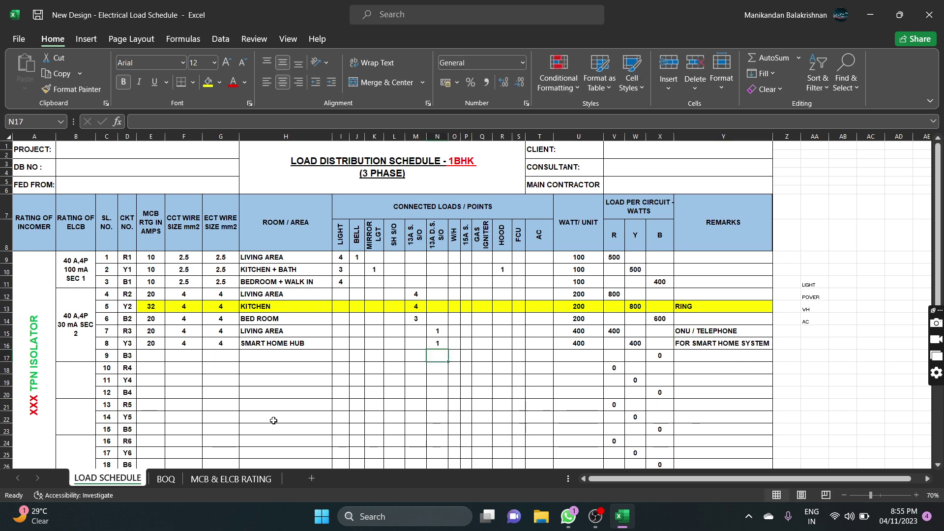
Fill the SMART HOME HUB row of the BOQ with yellow, from its location to its remarks
key("alt+Tab")
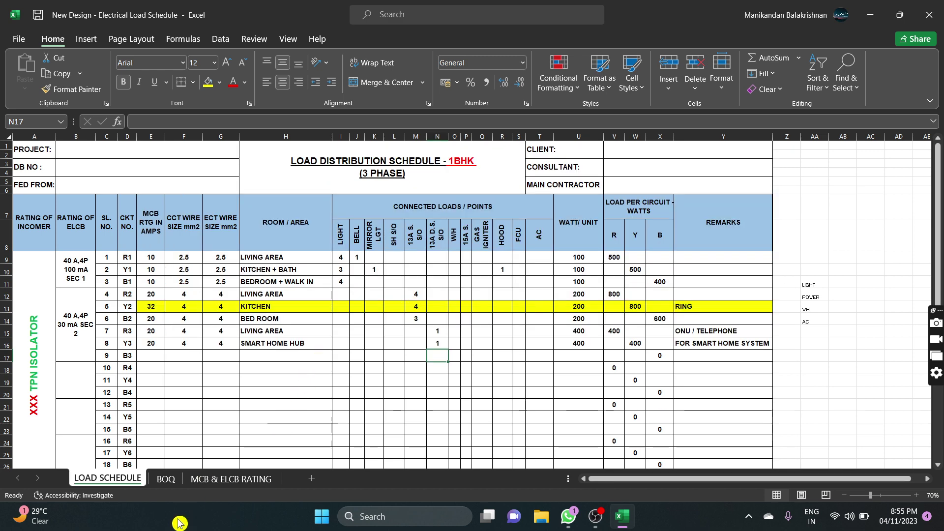
left_click(165, 479)
left_click_drag(221, 305, 506, 303)
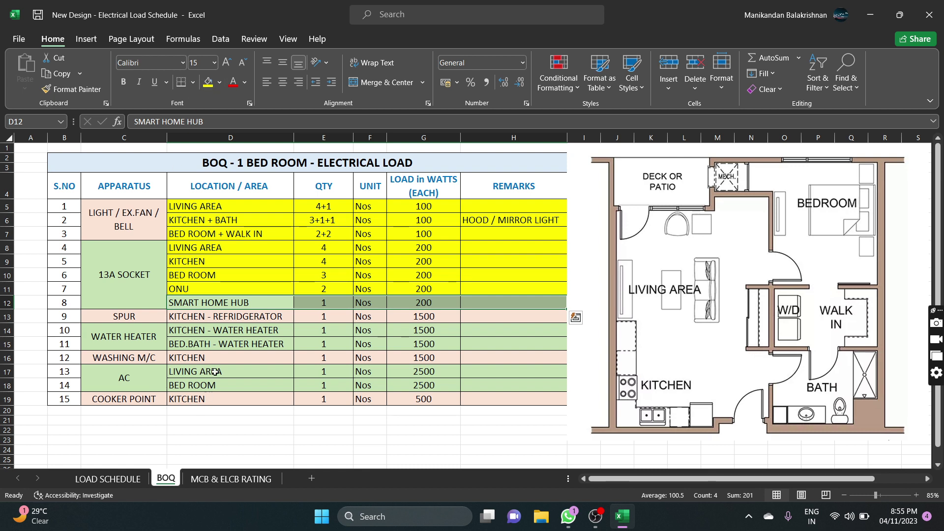
left_click(208, 82)
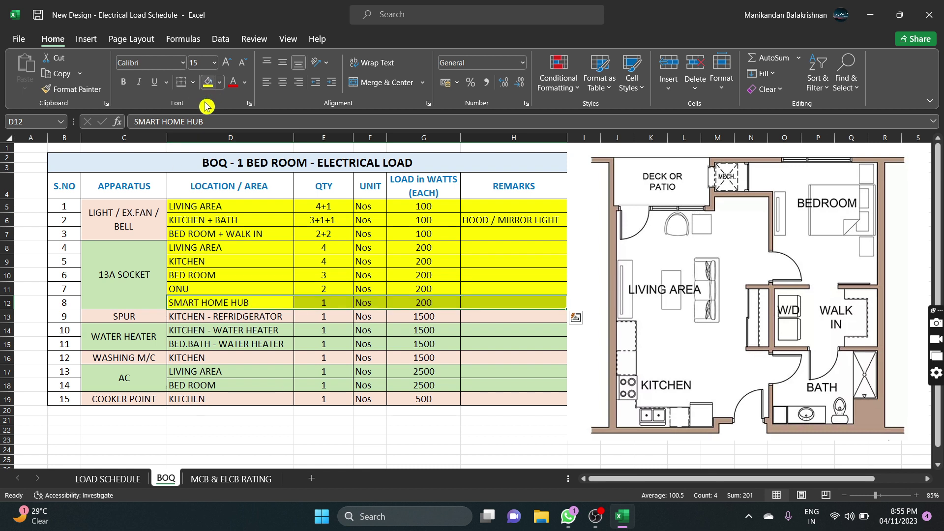
Check the BOQ's refrigerator, water heater and washing machine rows, and copy the ELCB rating of circuits R1 to B1 to R4 to B4
left_click(190, 359)
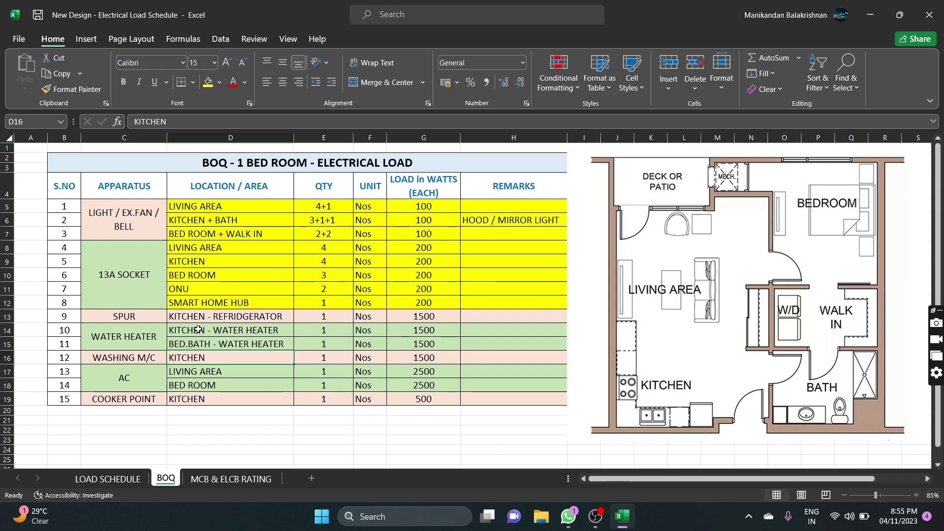
left_click(234, 315)
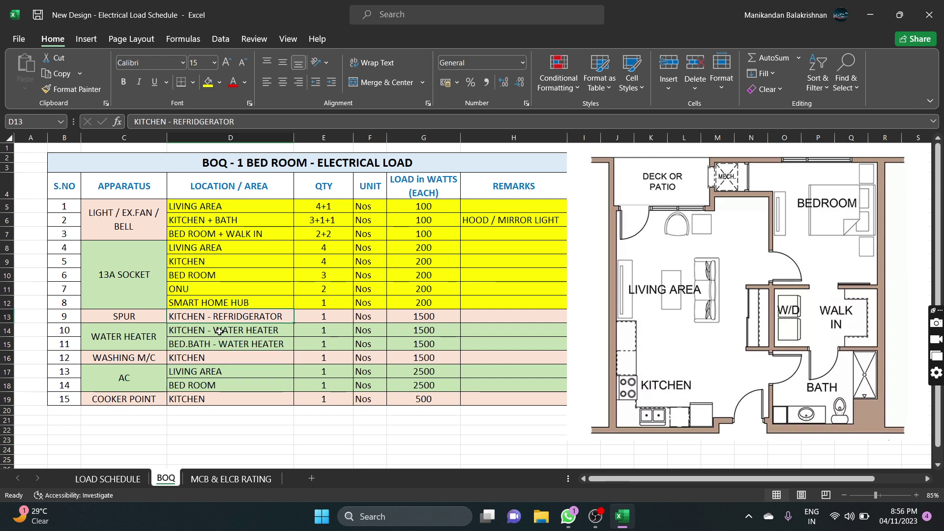
left_click(219, 332)
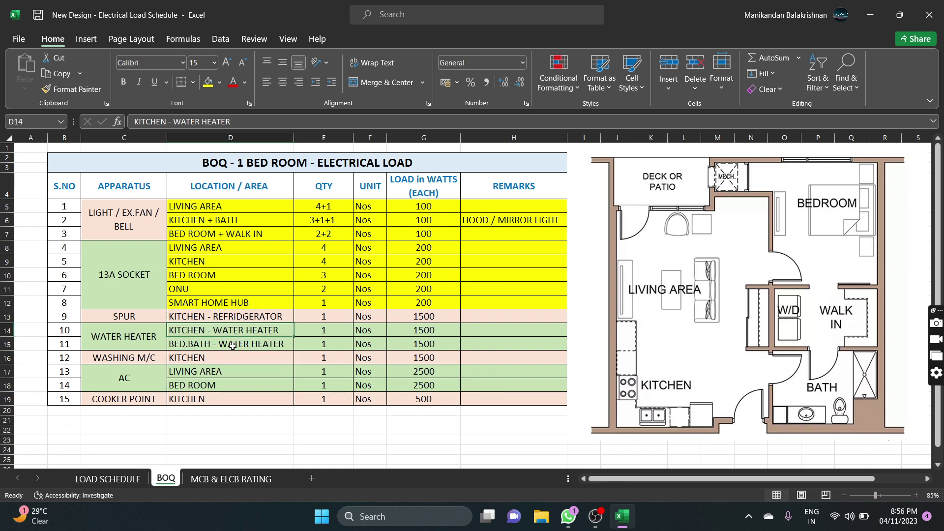
left_click(234, 345)
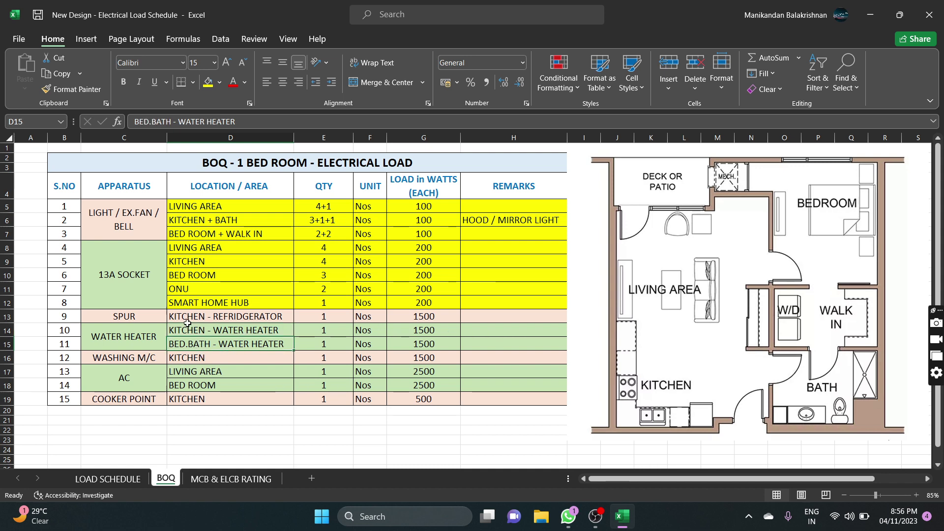
key("alt+Tab")
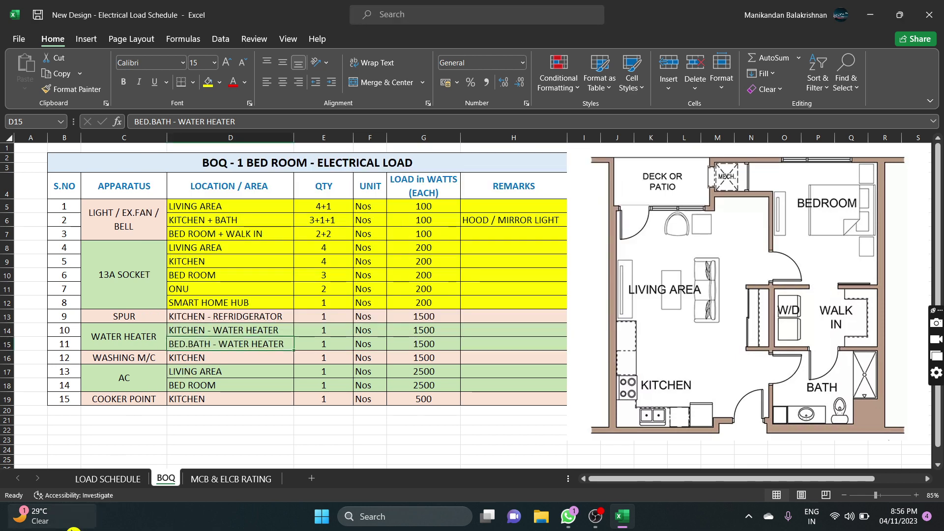
left_click(124, 479)
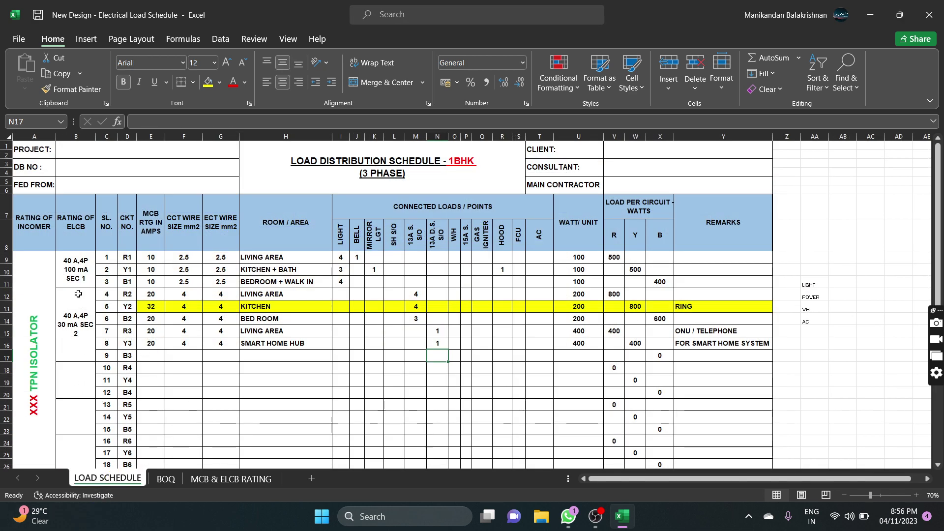
left_click(76, 273)
key("ctrl+c")
left_click(85, 373)
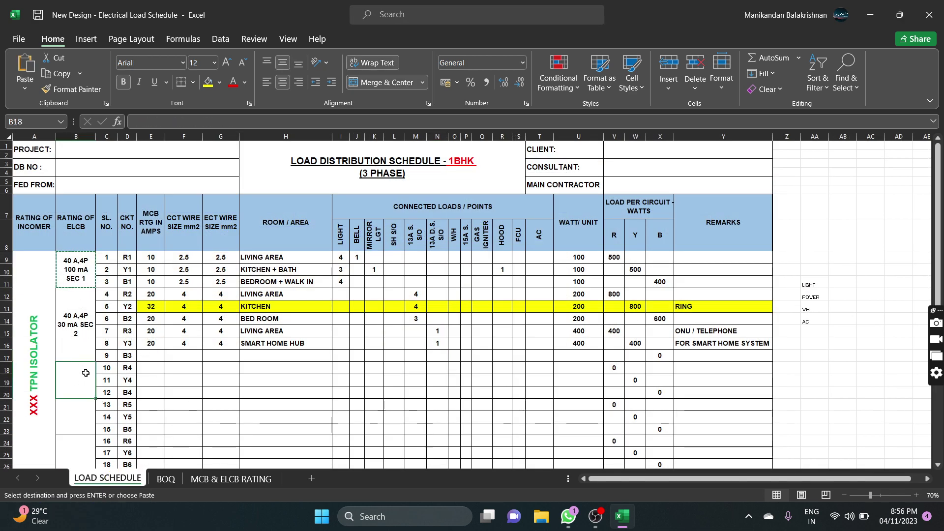
key("ctrl+v")
Change the ELCB rating of circuits R4 to B4 to 30 mA and SEC 3
double_click(82, 389)
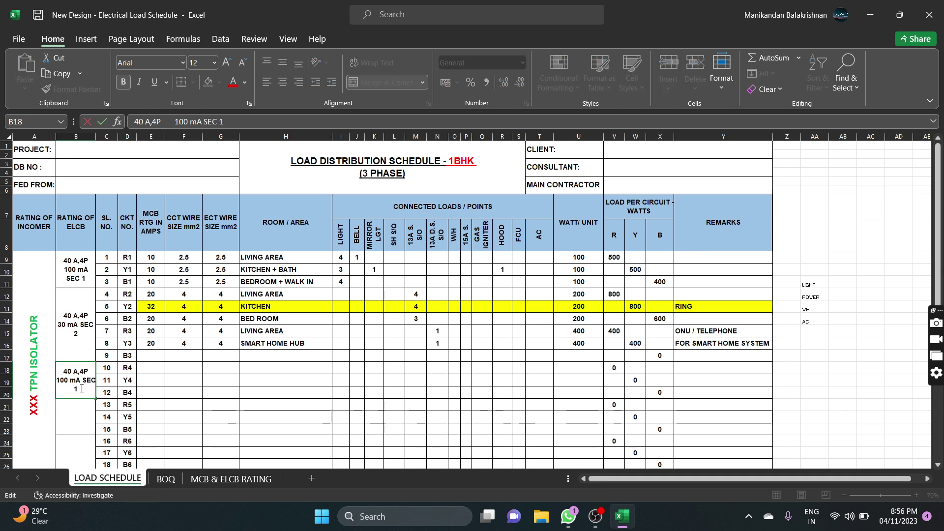
key("BackSpace")
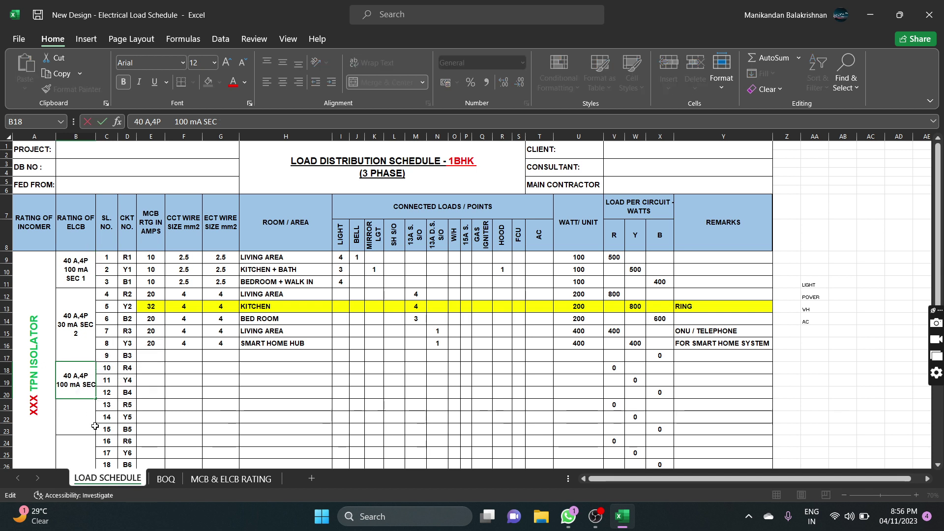
type("3")
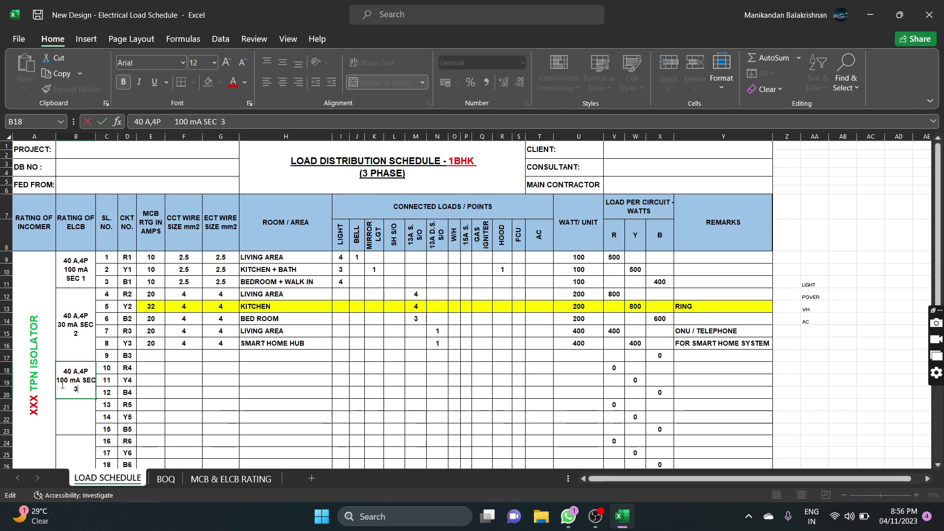
double_click(63, 377)
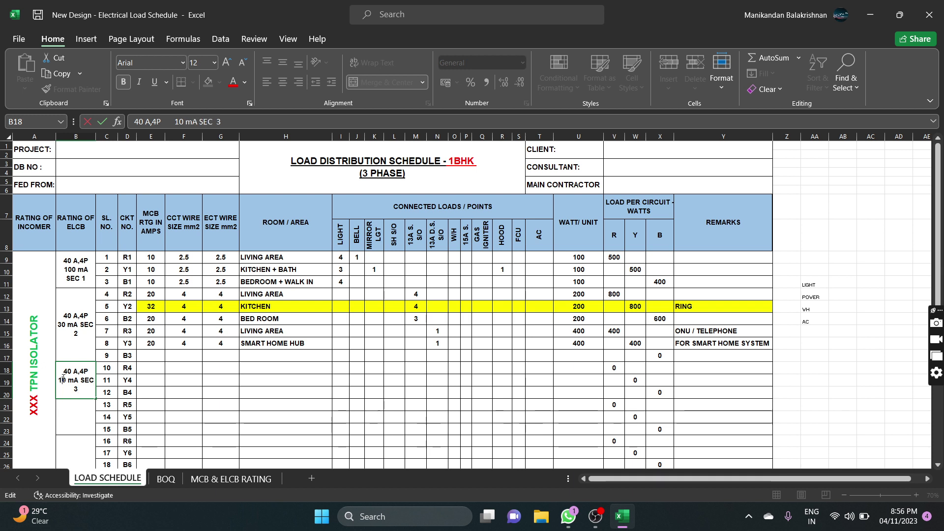
type("30")
key("Return")
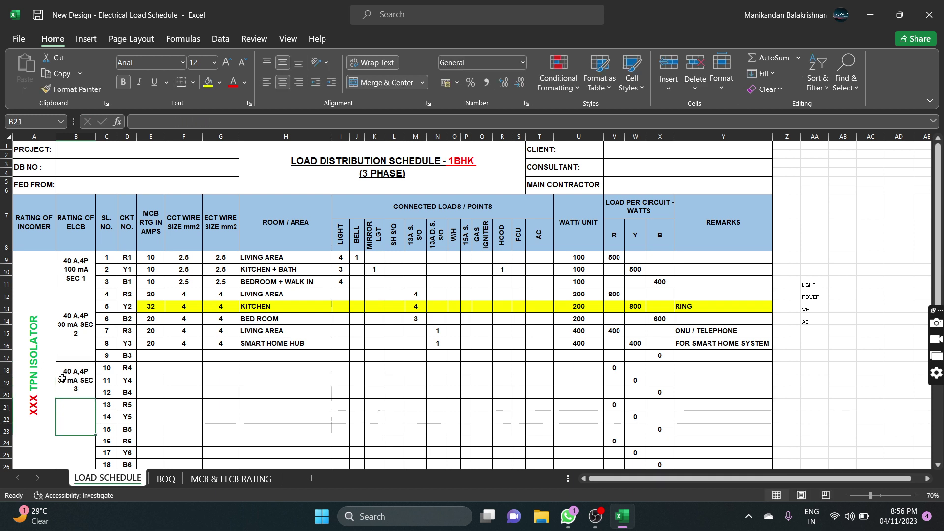
Mark circuit B3 as SPACE in its room / area cell
left_click(148, 368)
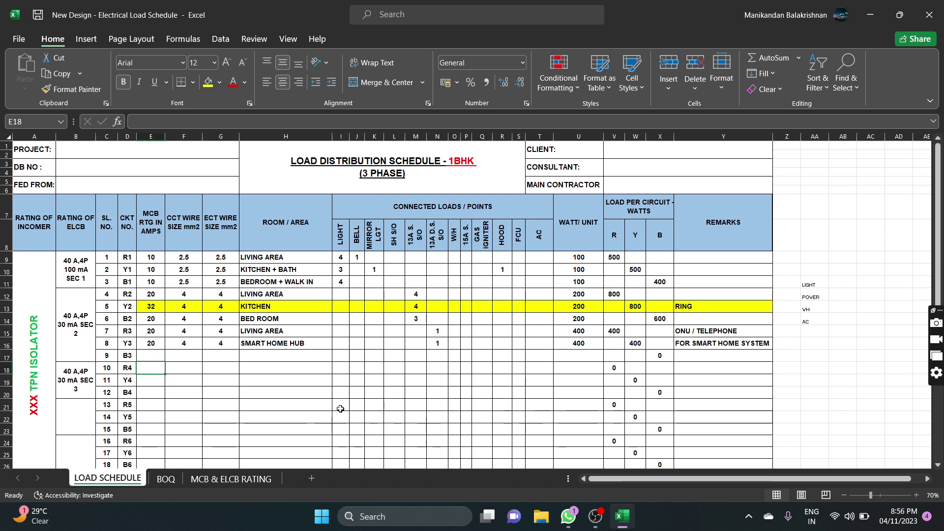
left_click(281, 354)
type("SPA")
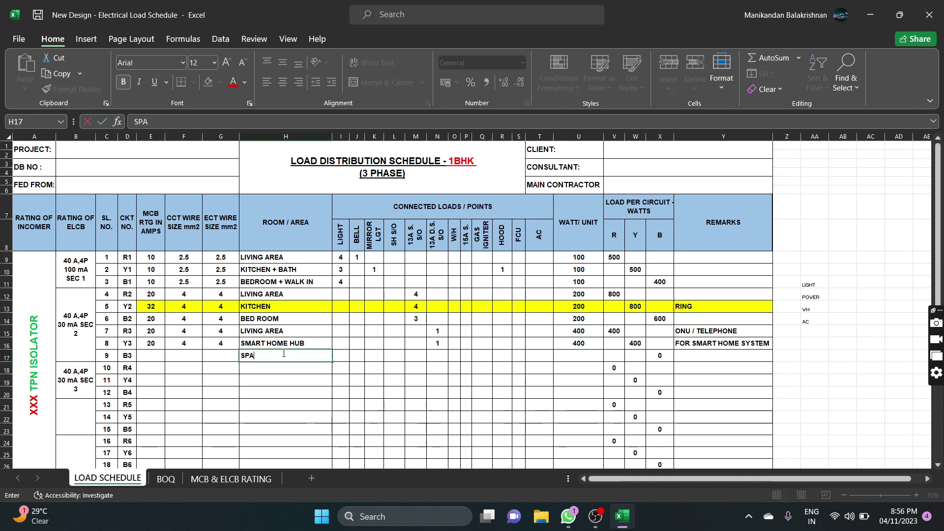
type("CE")
key("Return")
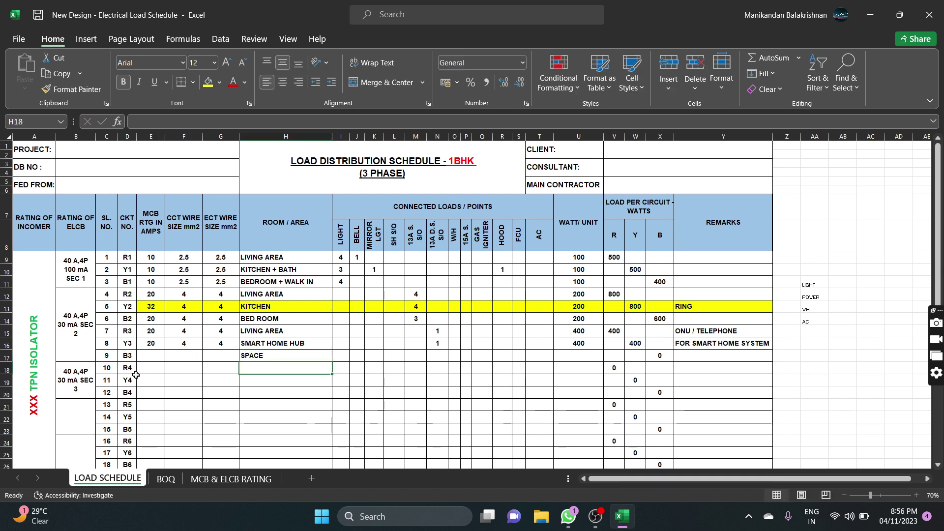
Set circuit R4 to a 20 A MCB with 4 mm2 circuit and ECC wires, and enter KITCHEN as its room / area
left_click(151, 368)
type("20")
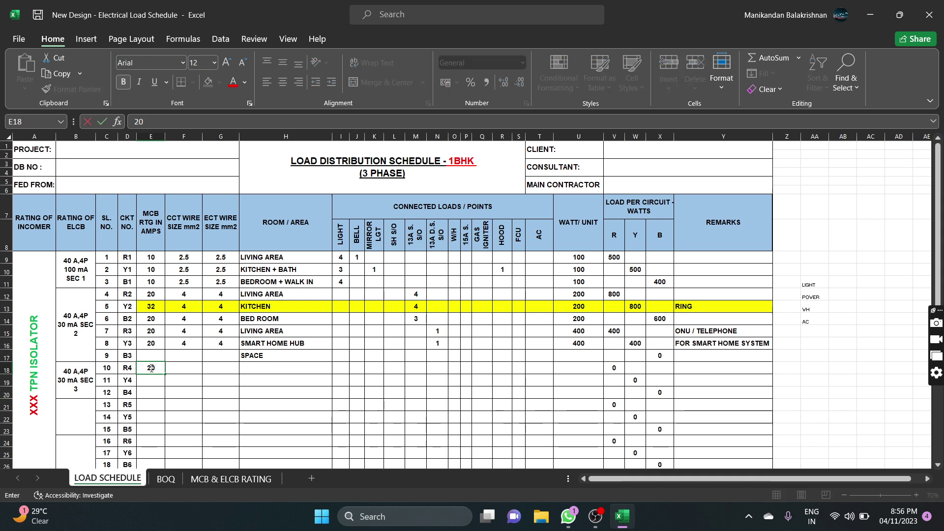
key("Tab")
type("4")
key("Tab")
type("4")
key("Tab")
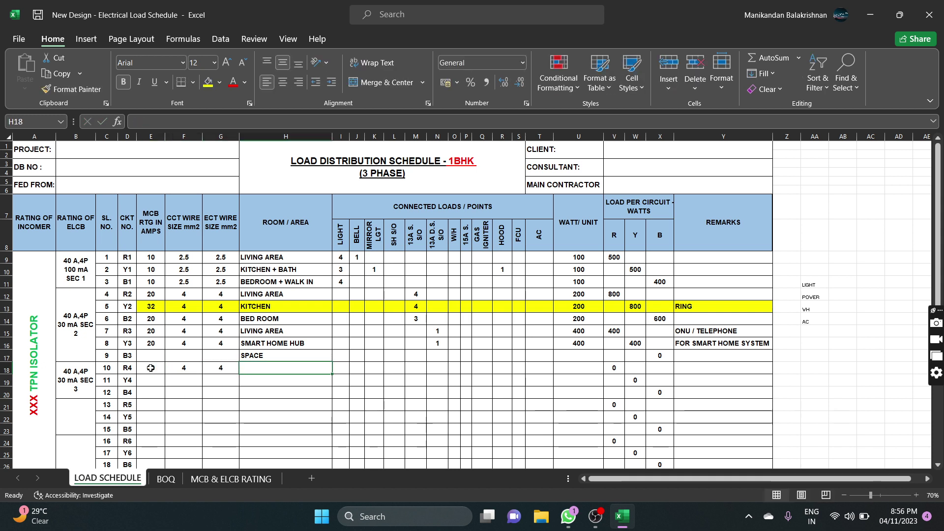
type("KITCHEN")
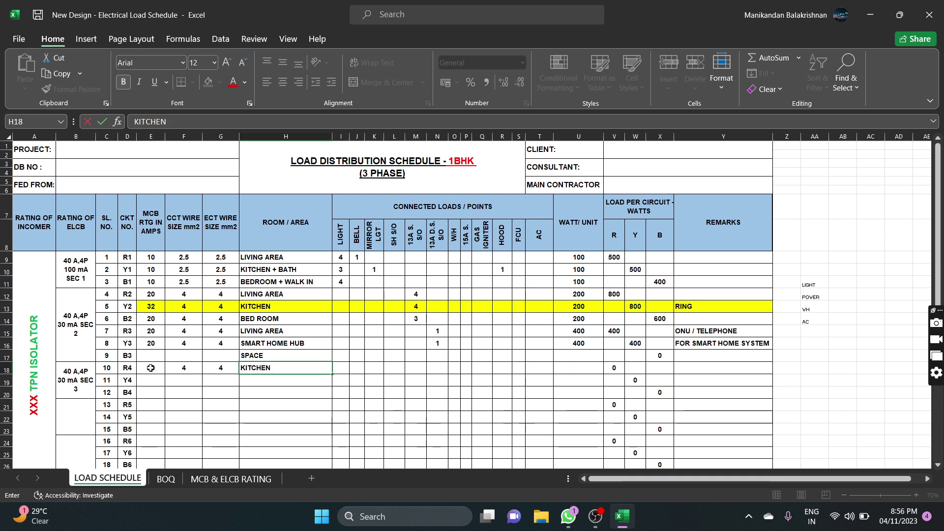
Enter 1 water heater (W/H) point for circuit R4 and set its load to 1500 watts per unit
key("Tab")
key("Tab")
key("Tab")
key("Tab")
key("Tab")
key("Tab")
key("Tab")
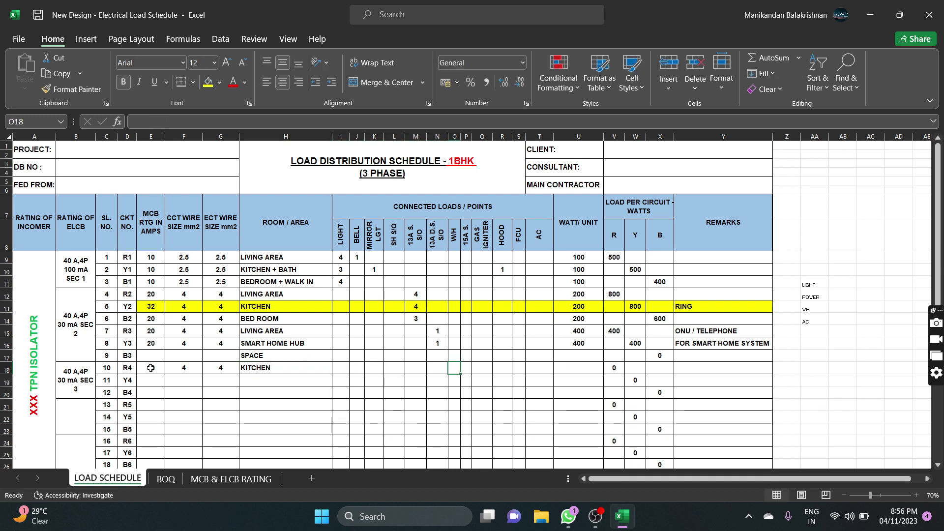
type("1")
key("Tab")
key("Tab")
key("Tab")
key("Tab")
key("Tab")
key("Tab")
type("1500")
key("Tab")
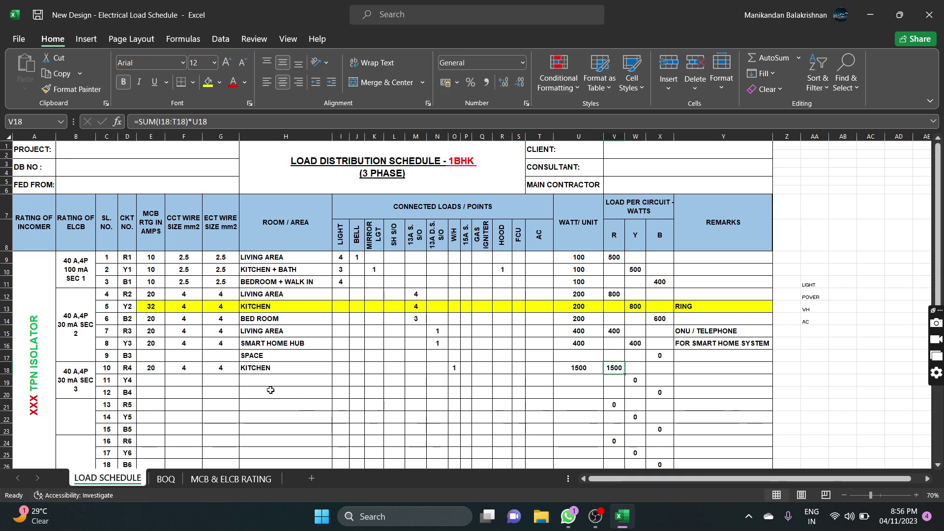
Set circuit Y4 to a 20 A MCB with 4 mm2 circuit and ECC wires, and enter BATH ROOM as its room / area
left_click(161, 382)
type("20")
key("Tab")
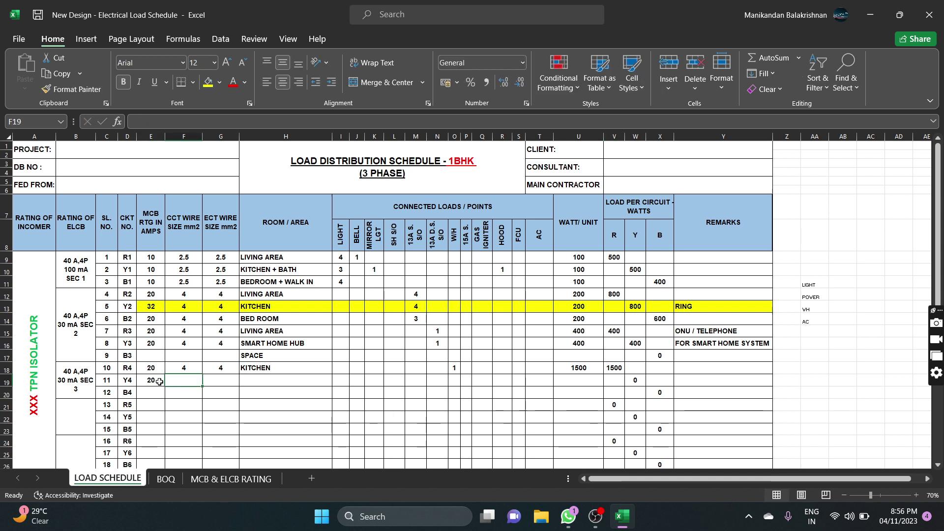
type("4")
key("Tab")
type("4")
key("Tab")
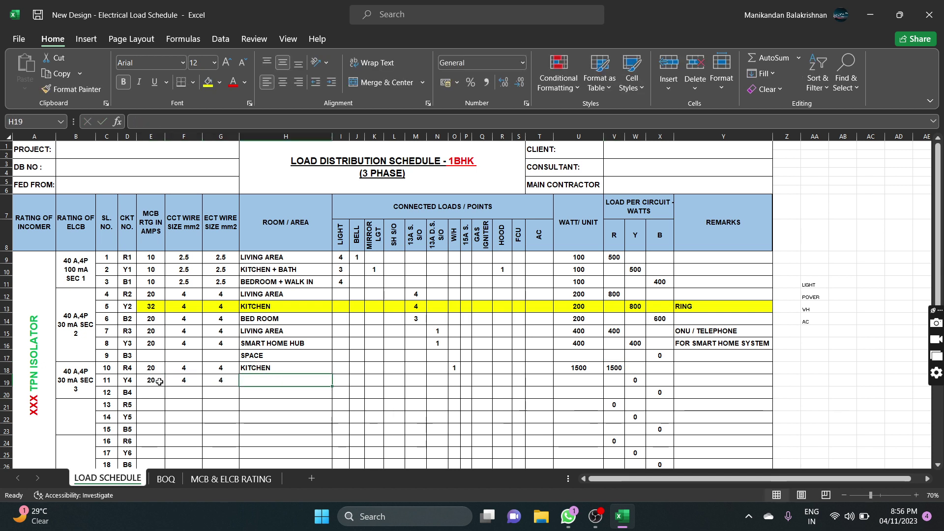
type("BE")
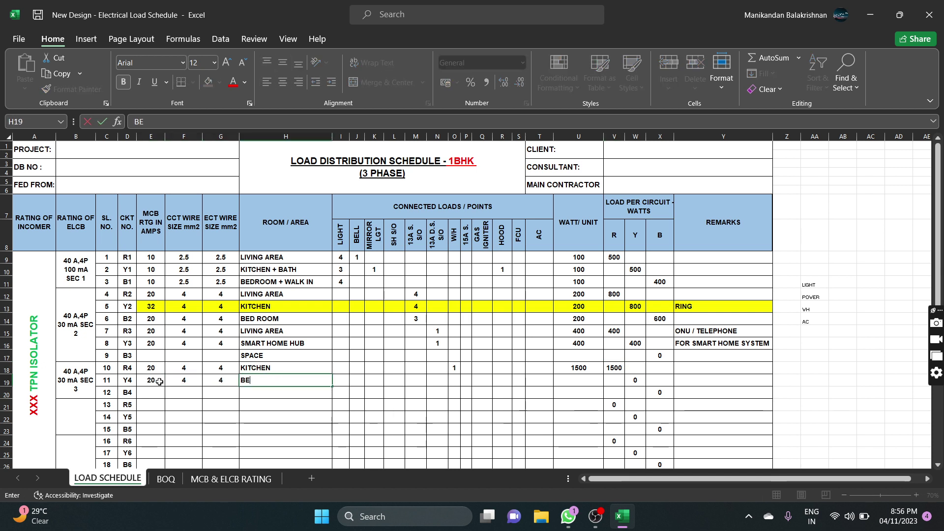
key("BackSpace")
type("ATH RO")
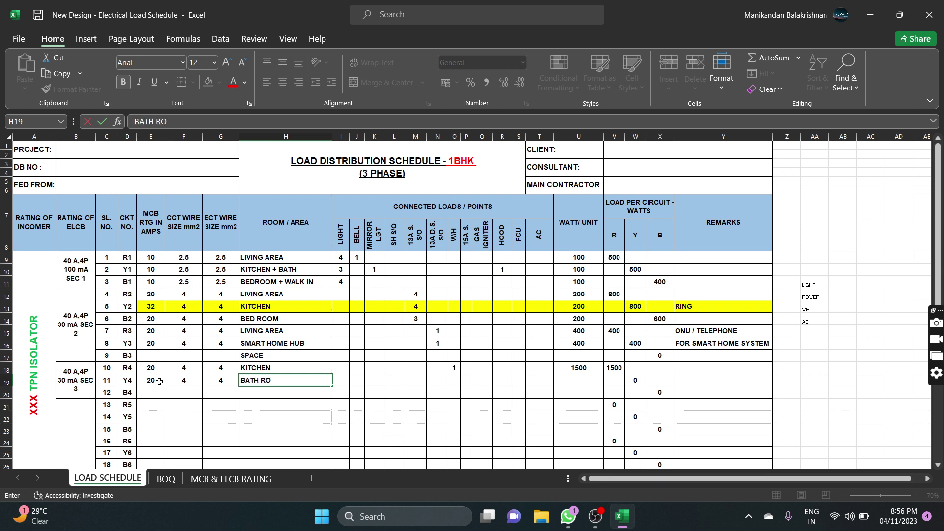
type("OM")
Enter 1 water heater (W/H) point for circuit Y4 and set its load to 1500 watts per unit
key("Tab")
key("Tab")
key("Tab")
key("Tab")
key("Tab")
key("Tab")
key("Tab")
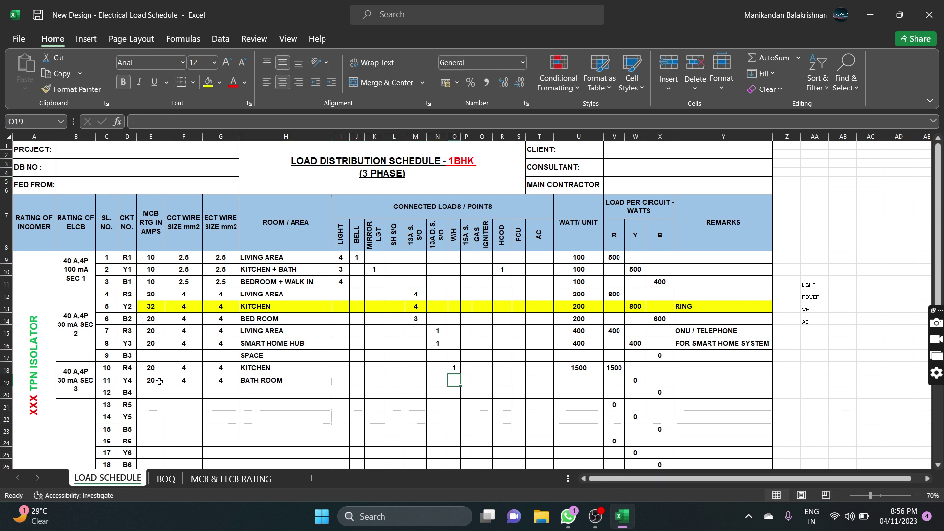
type("1")
key("Tab")
key("Tab")
key("Tab")
key("Tab")
key("Tab")
key("Tab")
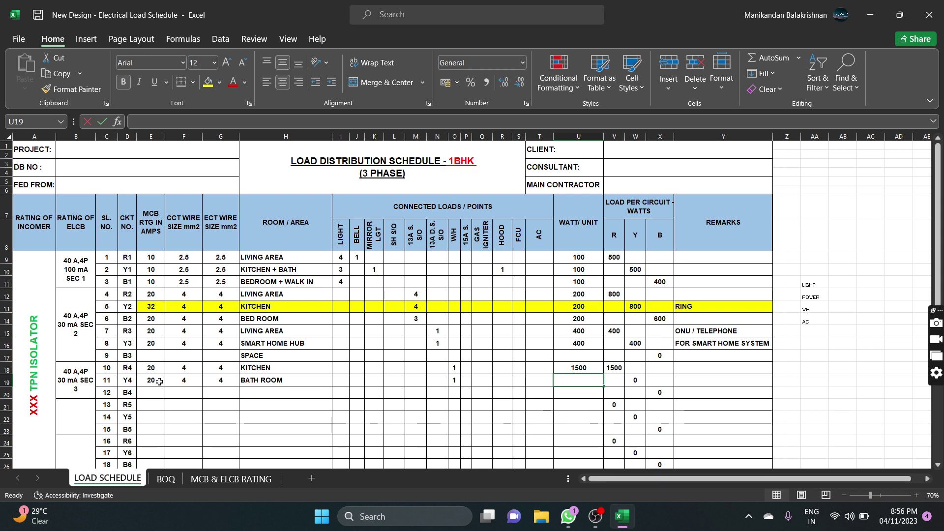
type("1500")
key("Return")
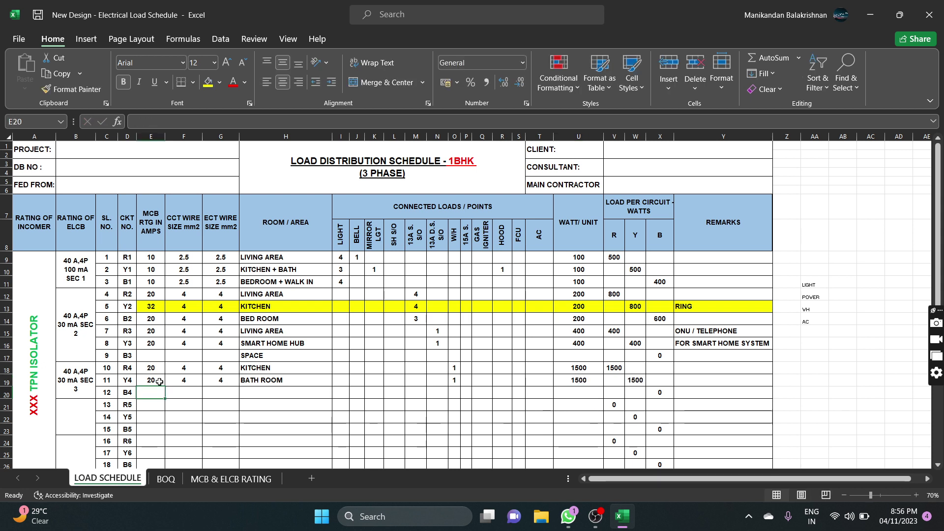
Set circuit B4 to a 20 A MCB with 4 mm2 circuit and ECC wires, and enter KITCHEN as its room / area
type("20")
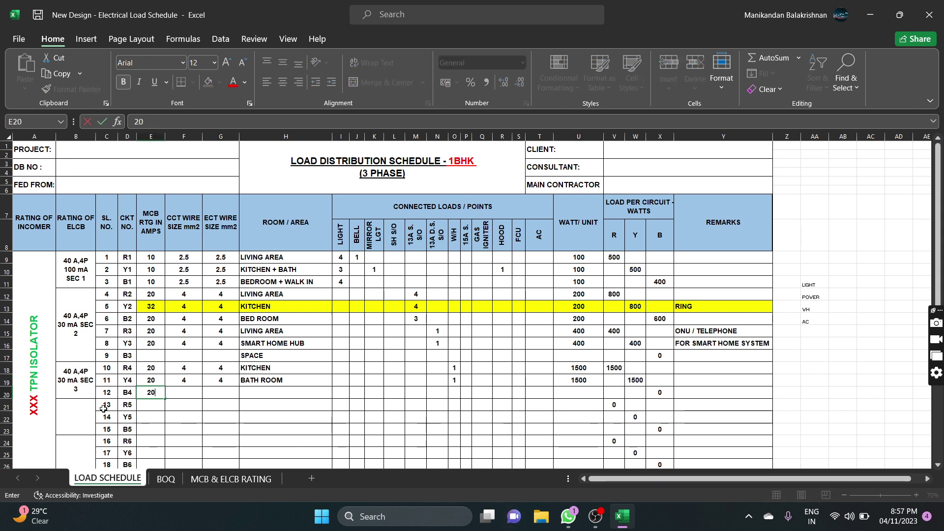
key("Tab")
type("4")
key("Tab")
type("4")
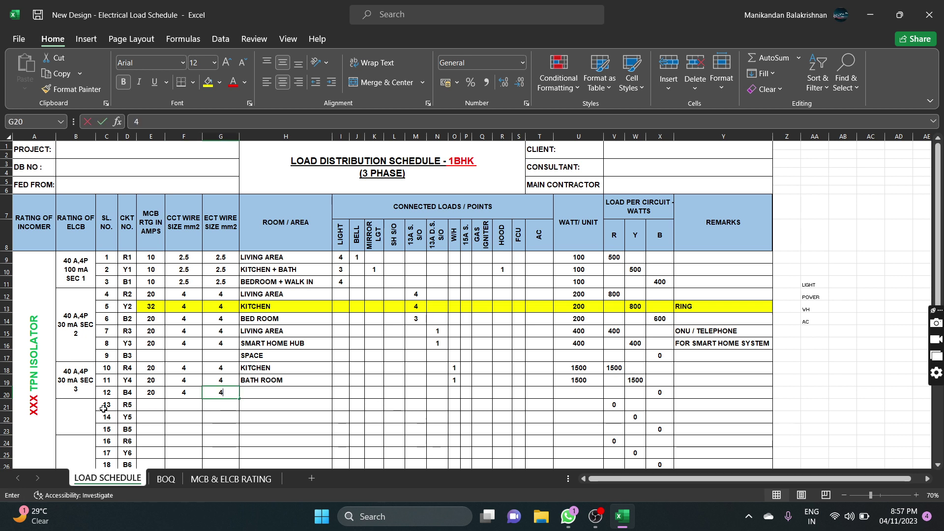
key("Tab")
type("KITCHEN")
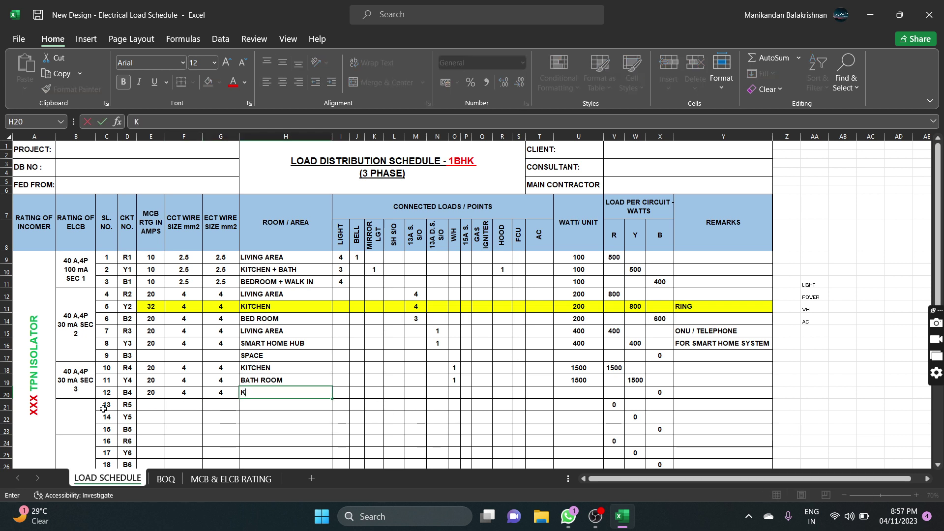
Enter 1 point for circuit B4 in the 15A S. column and set its load to 1500 watts per unit
key("Tab")
key("Tab")
key("Tab")
key("Tab")
key("Tab")
key("Tab")
key("Tab")
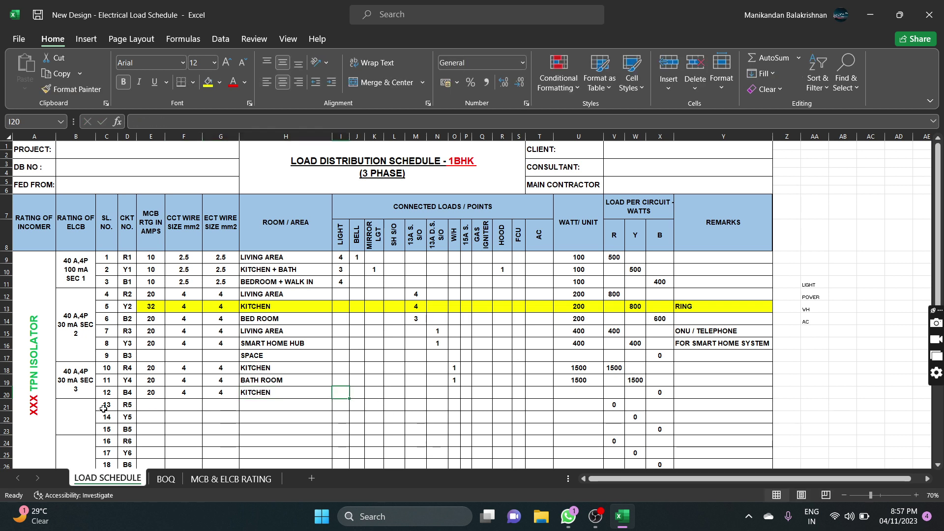
key("Tab")
key("Tab")
key("Tab")
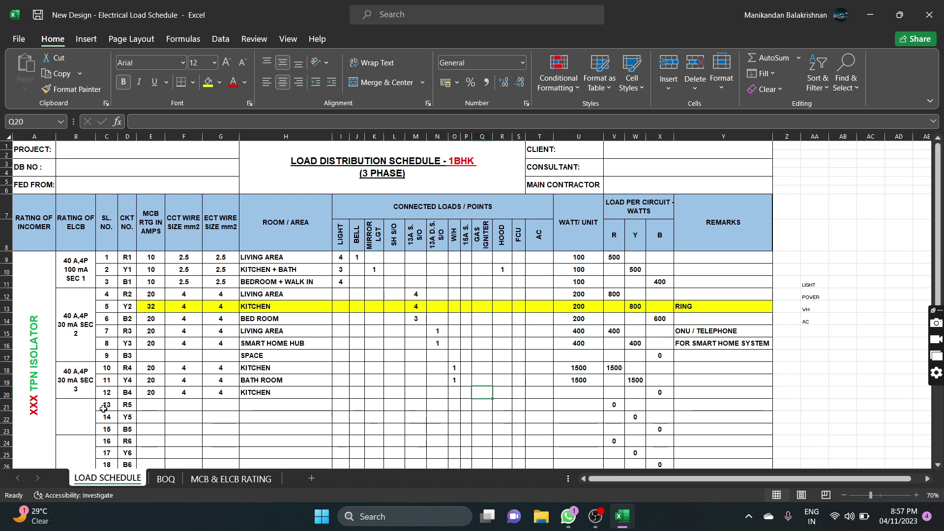
key("Tab")
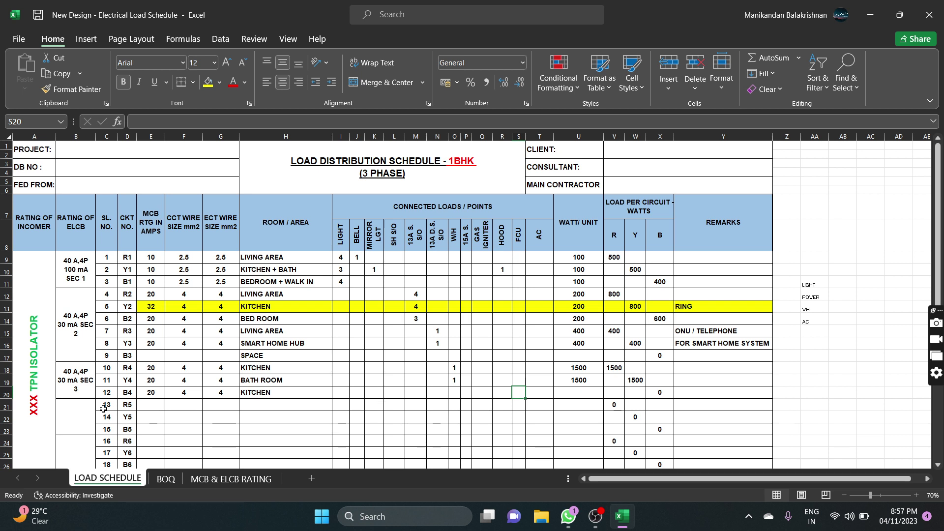
key("Left")
key("Left")
key("Left")
key("Left")
key("Left")
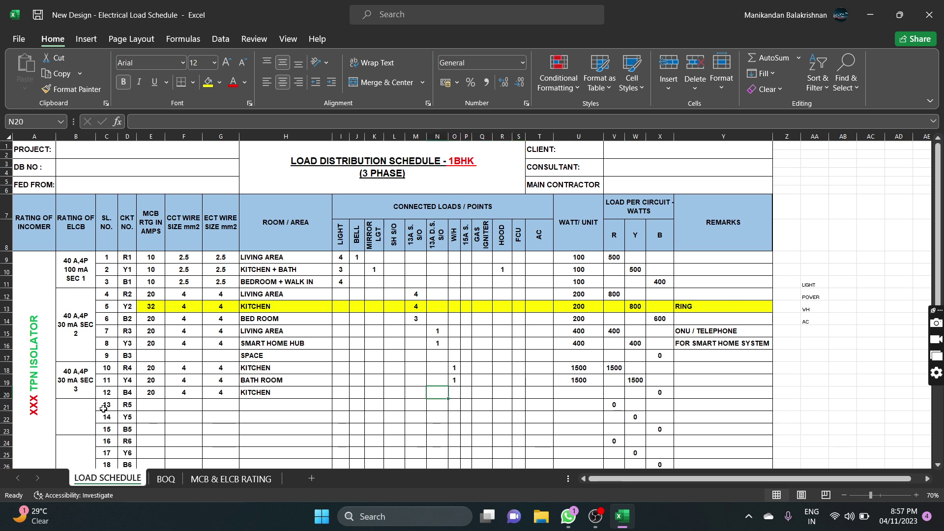
key("Right")
key("Right")
type("1")
key("Right")
key("Right")
key("Right")
key("Right")
key("Right")
type("1500")
key("Right")
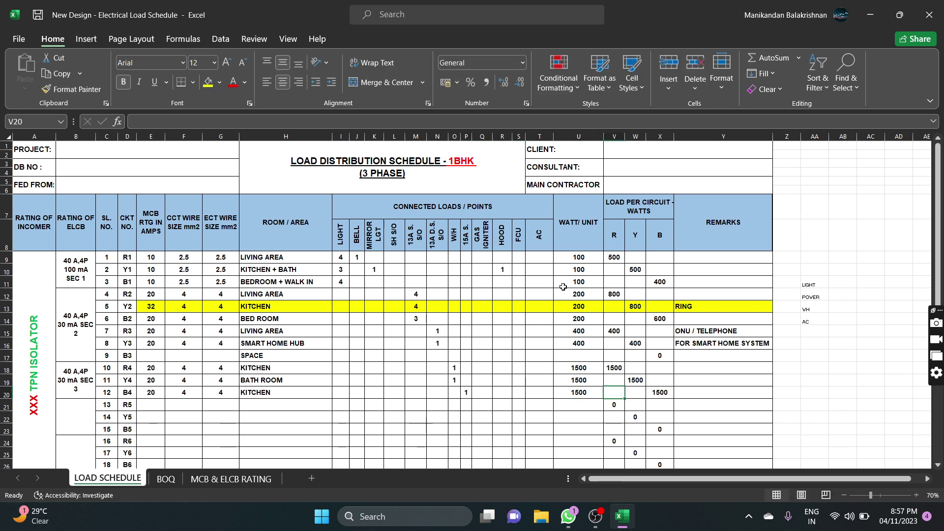
Rename the 15A S. column heading to SPUR and widen that column
left_click(468, 238)
type("SP")
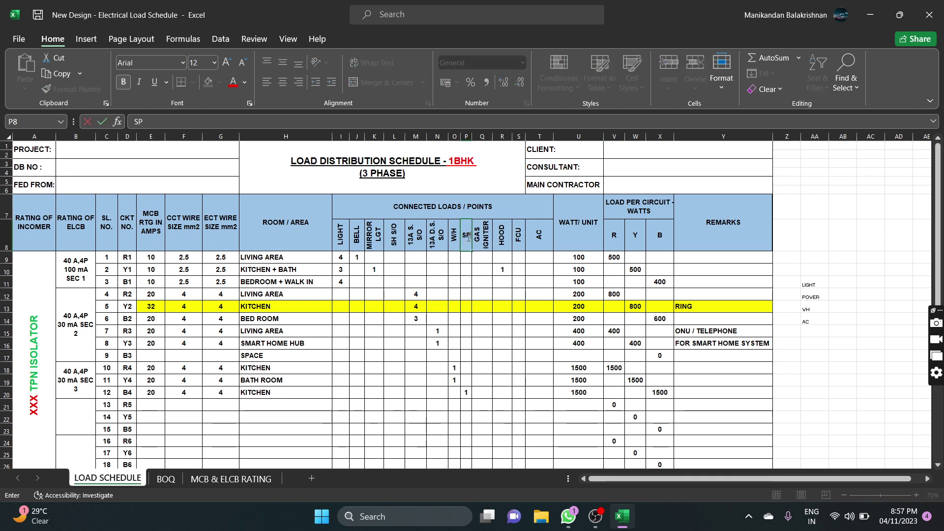
type("UR")
key("Return")
mouse_move(473, 136)
left_mouse_down()
mouse_move(460, 136)
mouse_move(469, 136)
left_mouse_up()
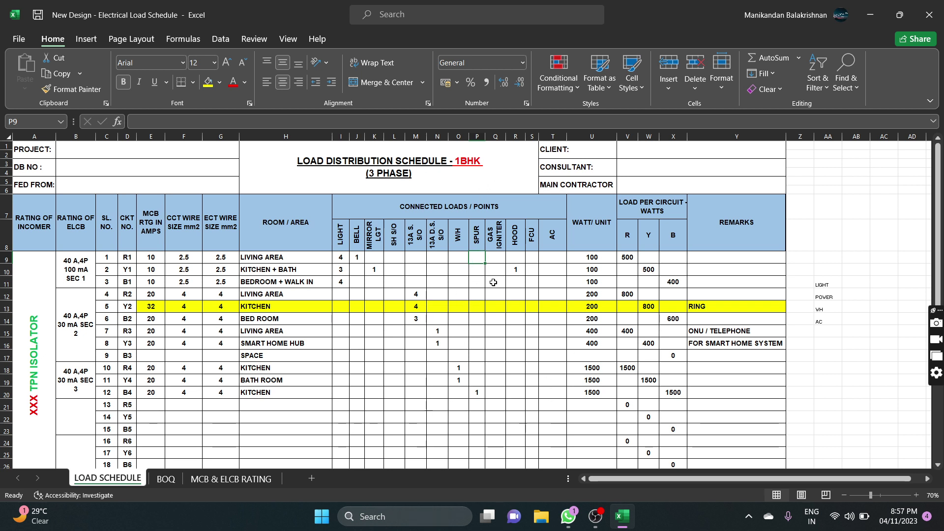
Enter FRIDGE in the remarks of circuit B4
left_click(745, 399)
type("FRIDGE")
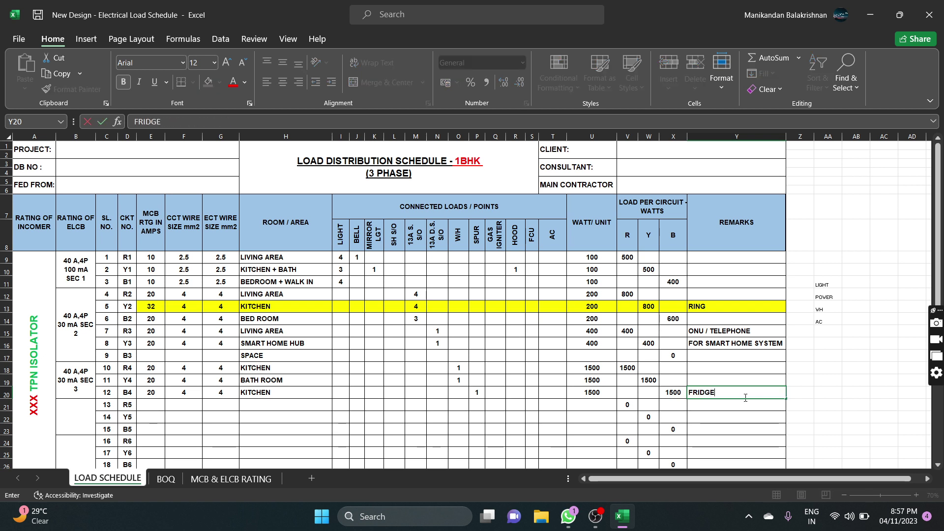
key("Return")
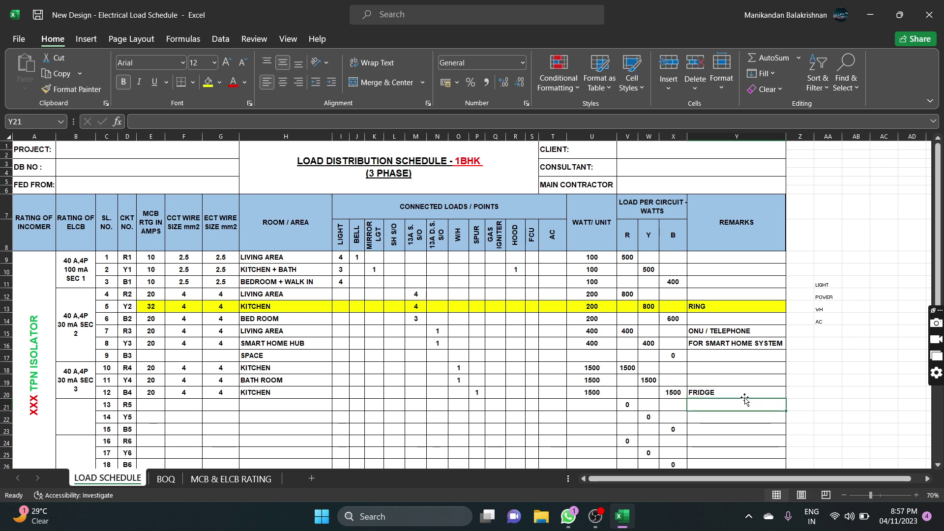
Fill the BOQ's kitchen refrigerator and two water heater rows with yellow, from their locations to their remarks
scroll(680, 390, "down", 3)
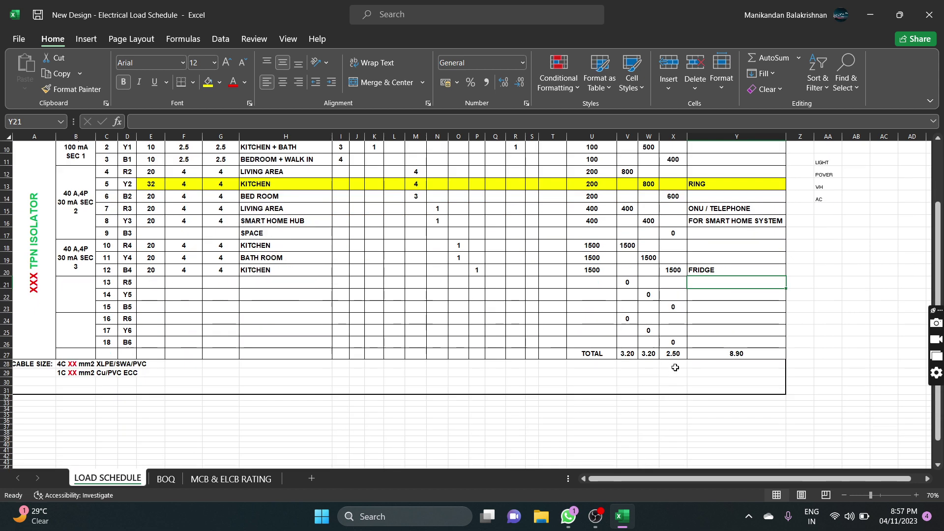
scroll(544, 383, "up", 2)
key("alt+Tab")
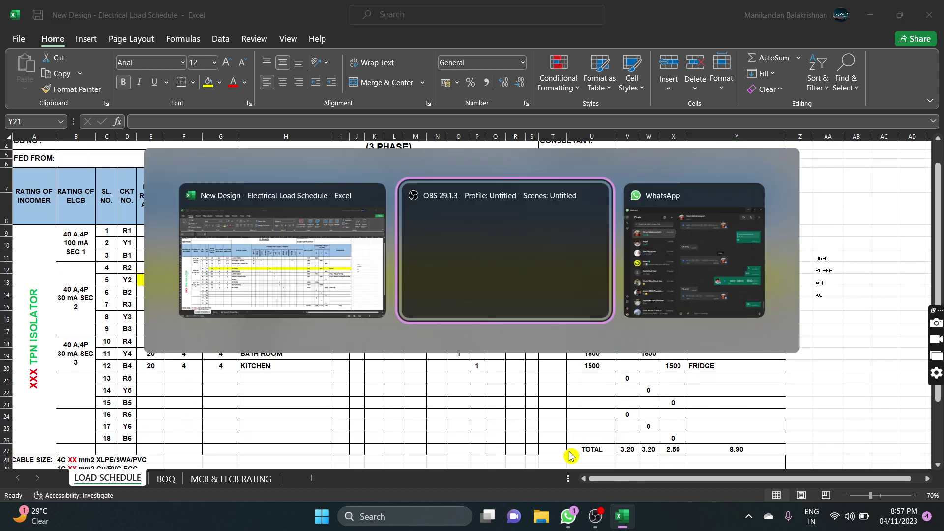
key("alt+shift+Tab")
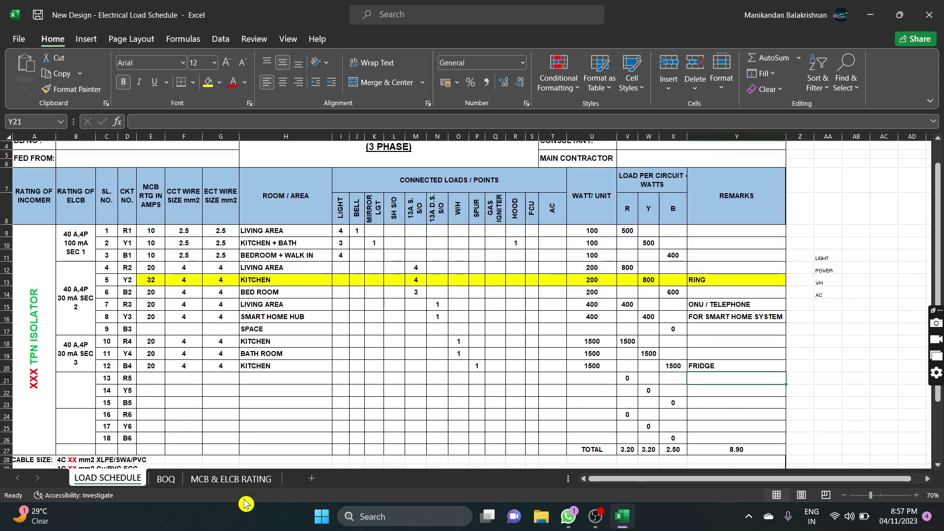
left_click(167, 479)
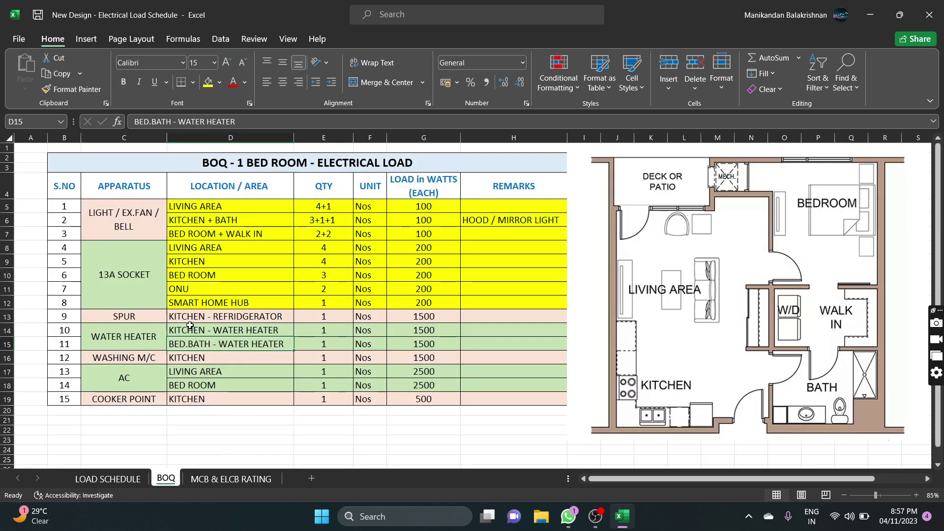
left_click_drag(187, 316, 502, 343)
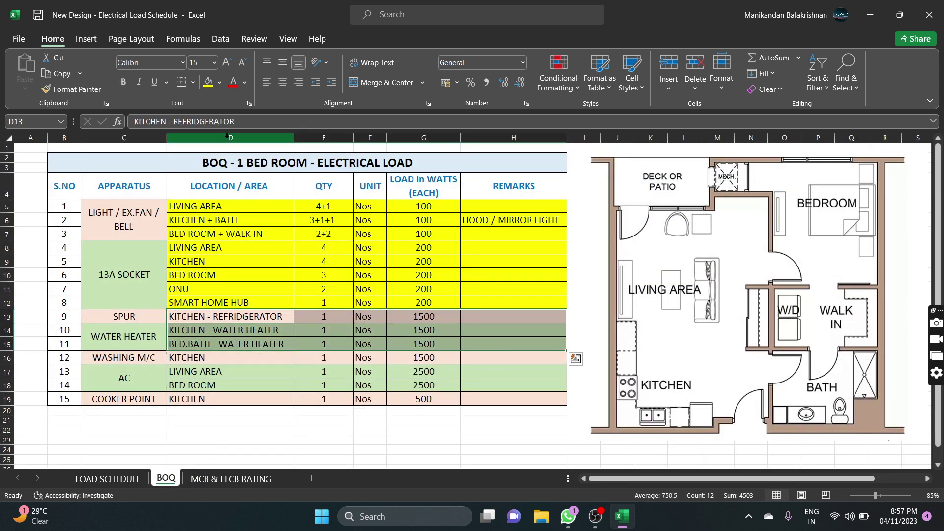
left_click(208, 83)
left_click(221, 378)
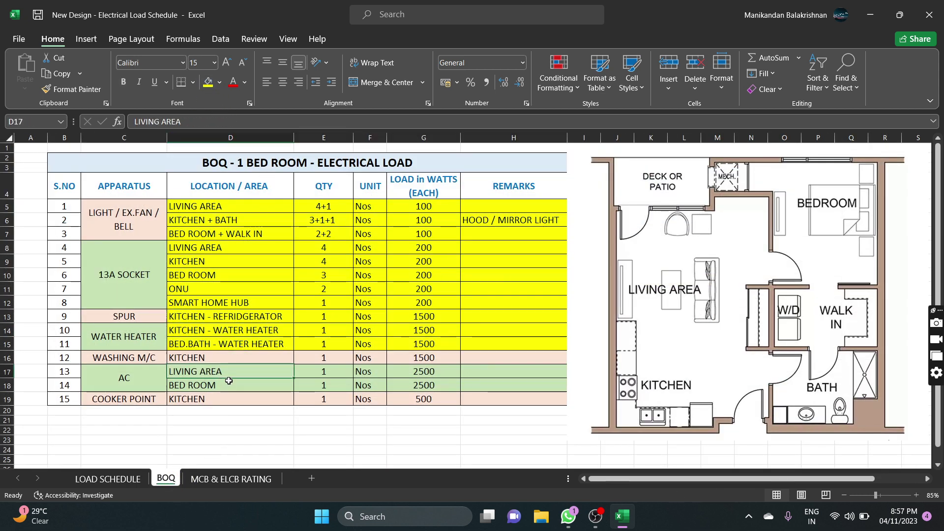
Merge the third ELCB rating cell, 40 A,4P 30 mA SEC 3, with the blank cell below so it spans circuits R4 to B5
left_click(150, 360)
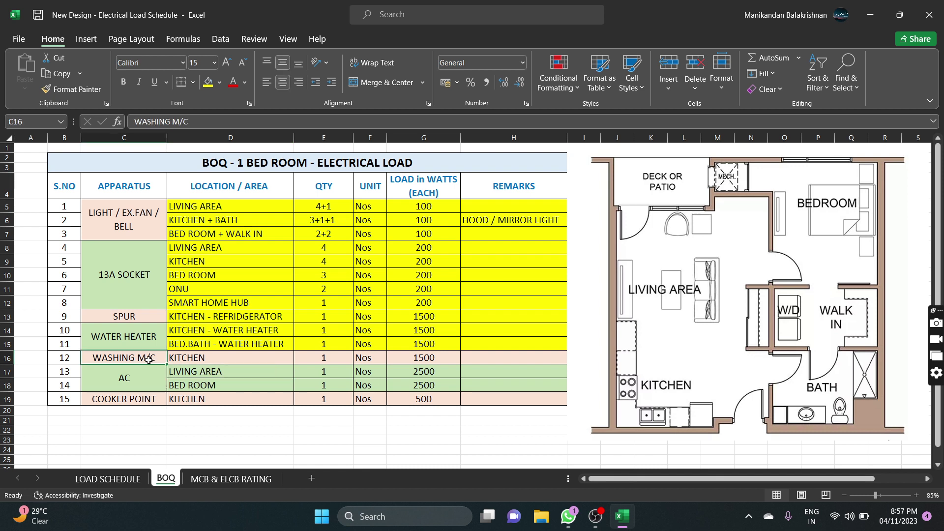
left_click(150, 400)
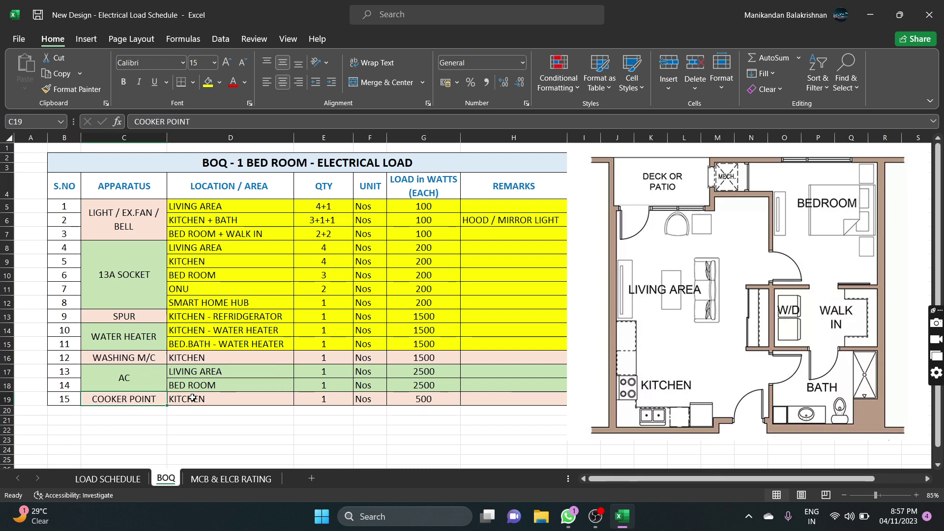
left_click(426, 358)
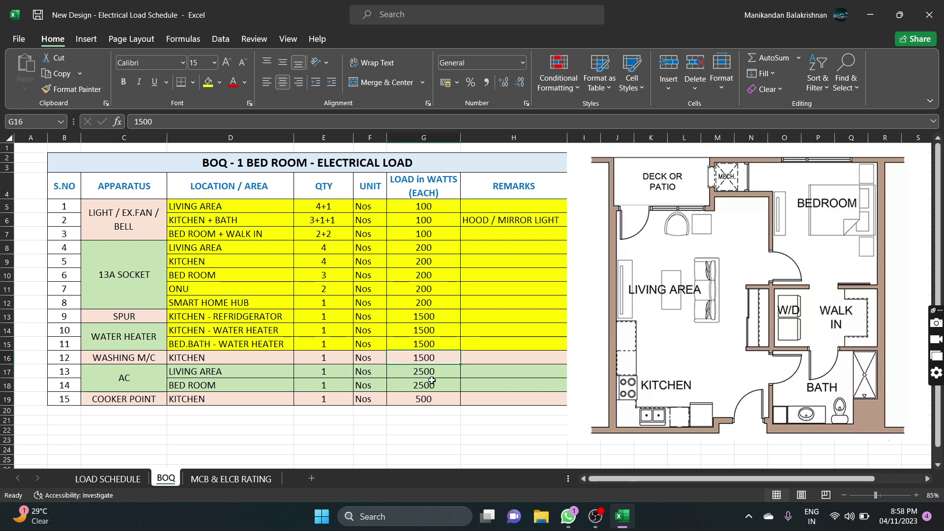
key("alt+Tab")
left_click(122, 482)
scroll(78, 340, "down", 2)
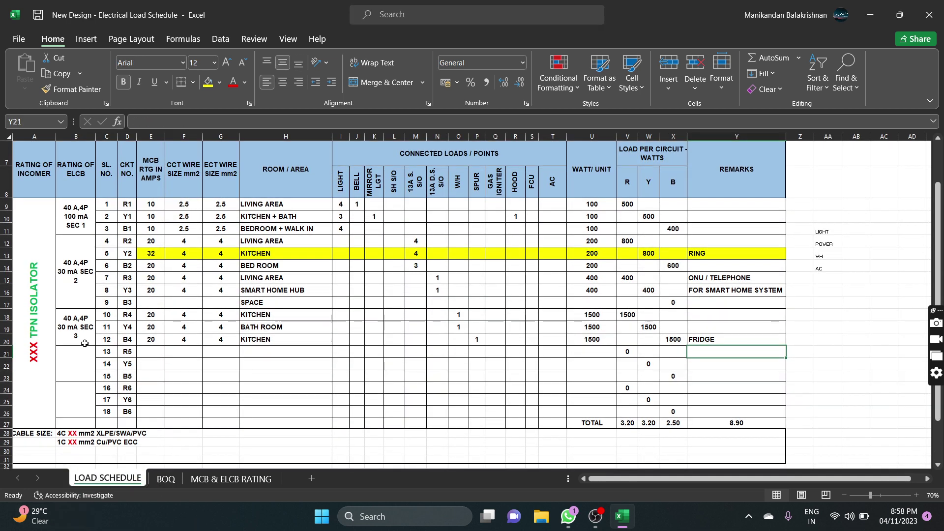
left_click_drag(76, 327, 82, 358)
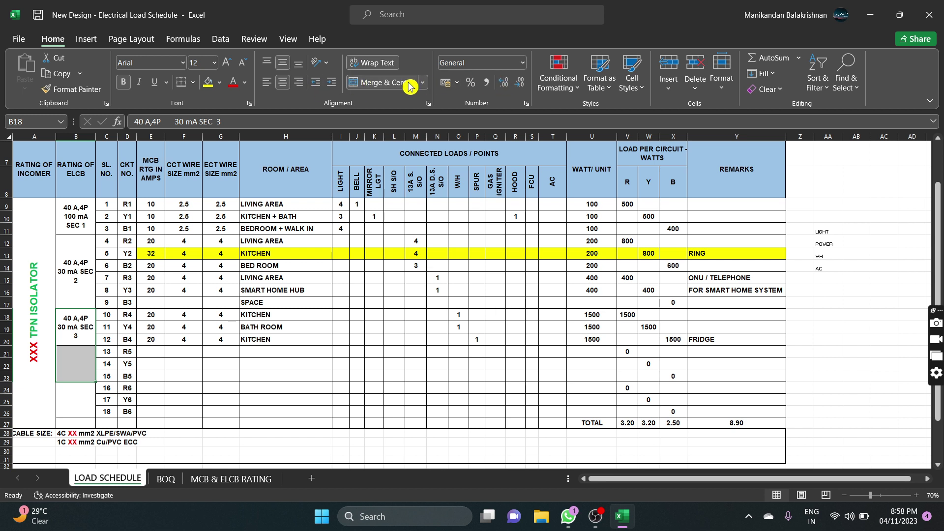
left_click(386, 83)
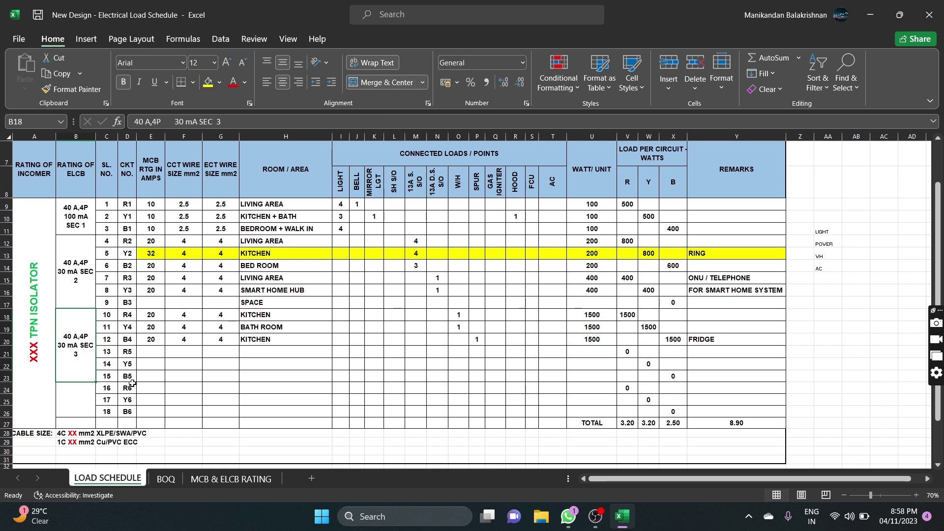
Enter SPACE as the room/area of circuit R5
left_click(153, 354)
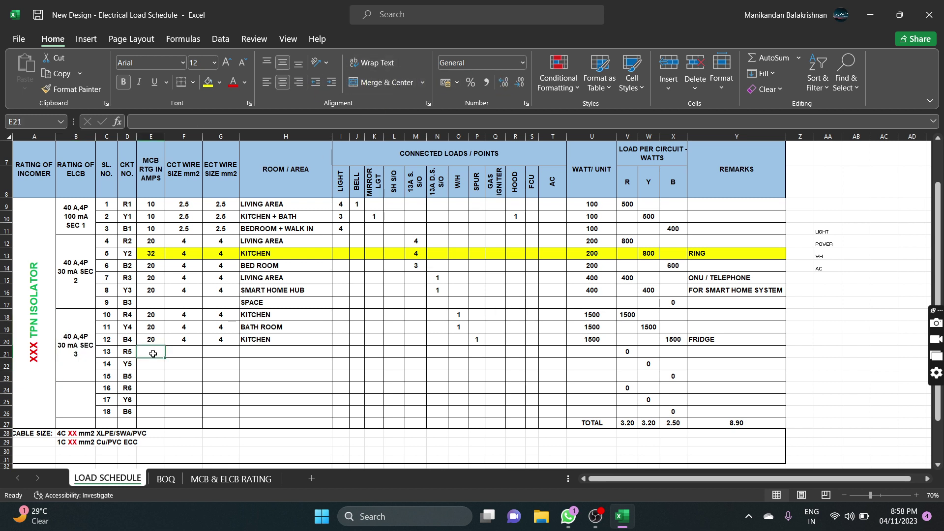
key("Right")
key("Right")
key("Right")
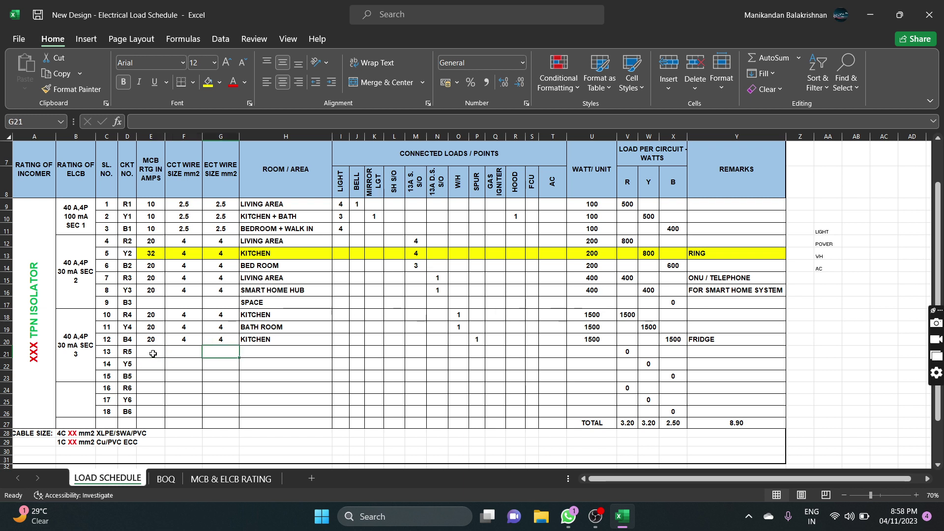
type("SPA")
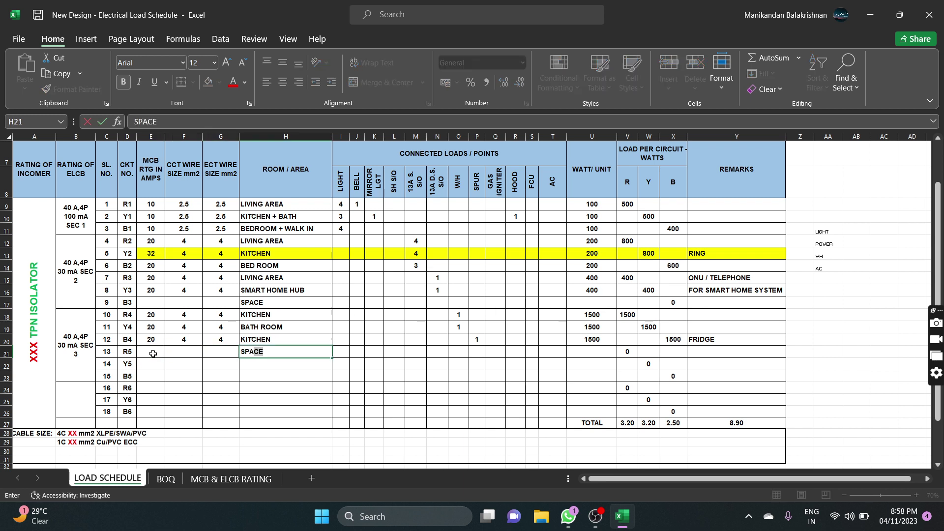
key("Return")
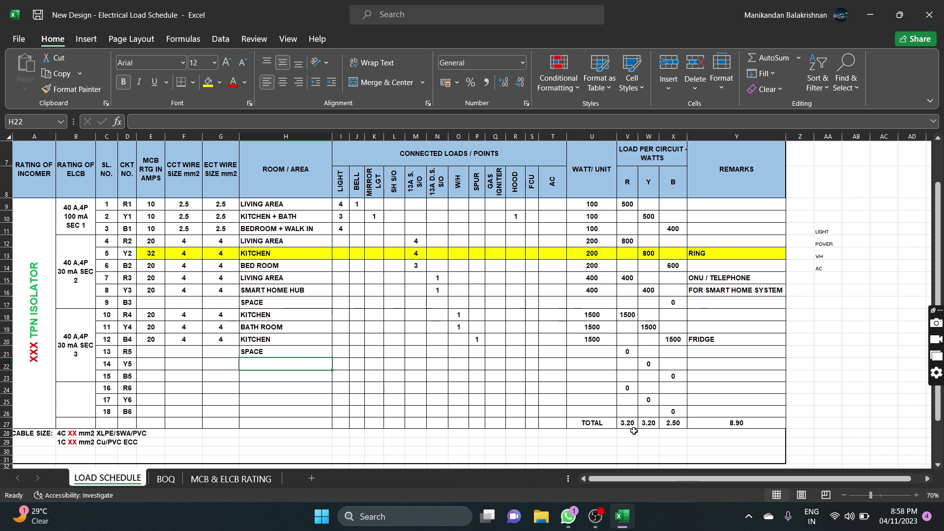
Check the phase totals and the BOQ, and give circuit Y5 a 20 A MCB with 4 mm2 circuit and ECC wires
left_click_drag(627, 424, 672, 424)
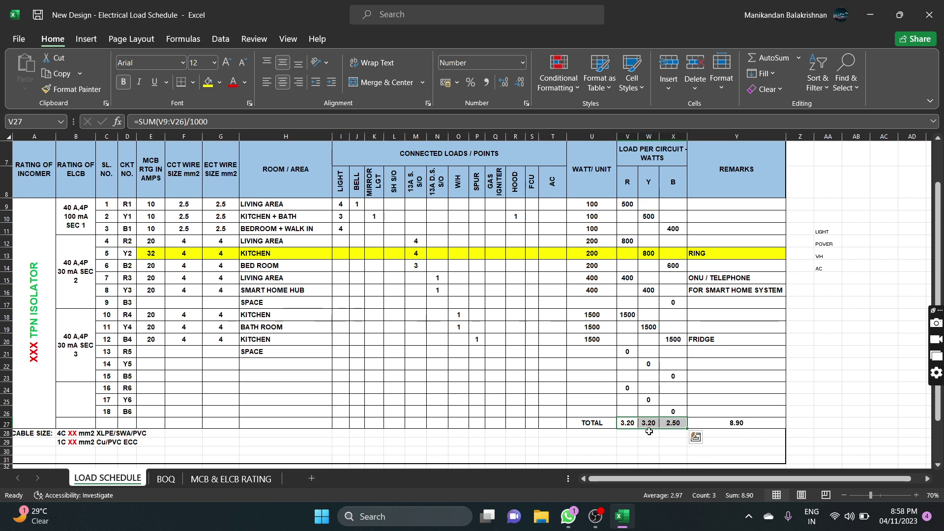
left_click(672, 423)
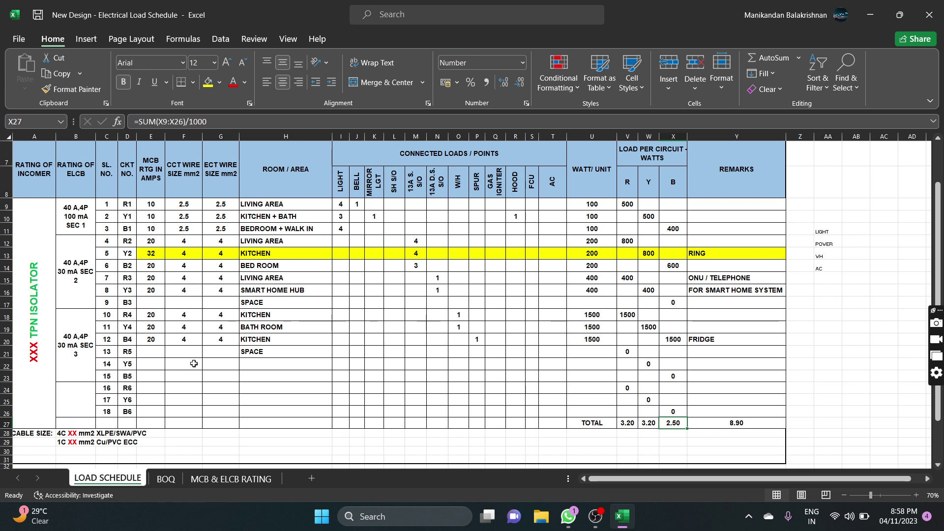
left_click(158, 367)
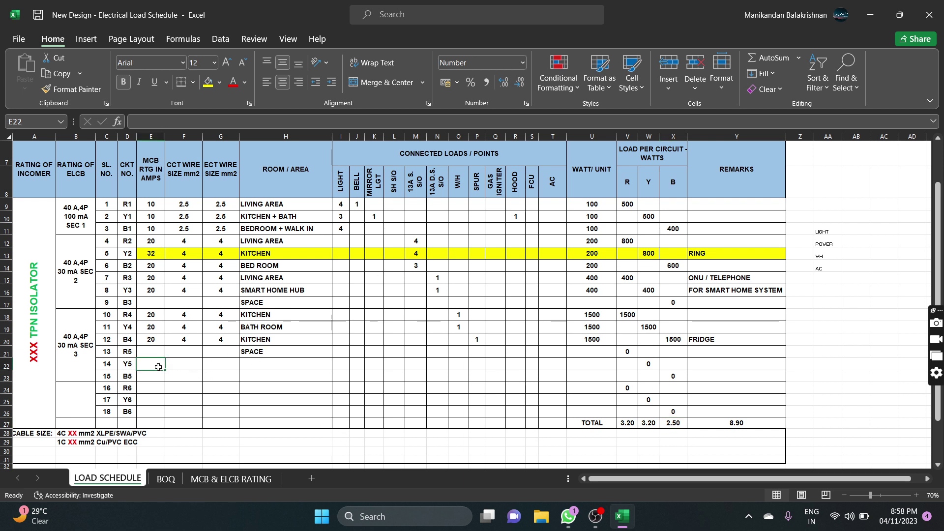
left_click(165, 479)
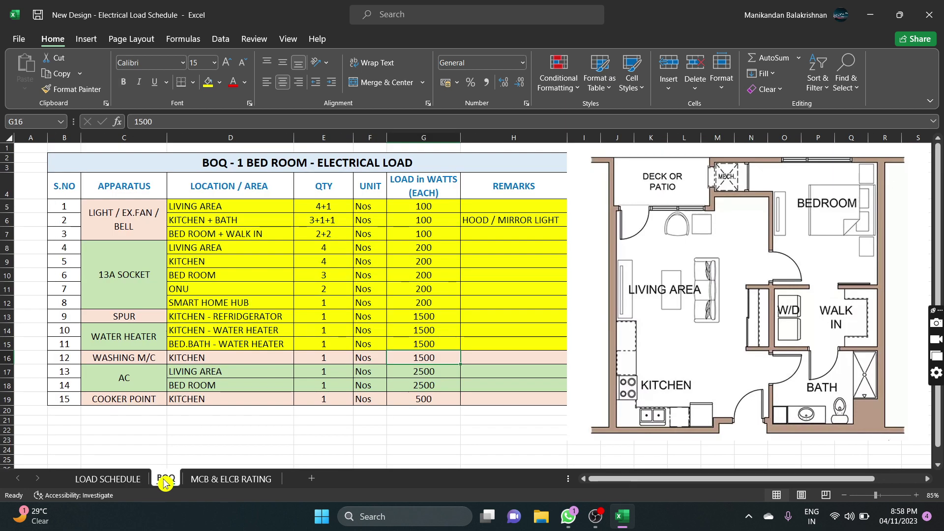
left_click(179, 363)
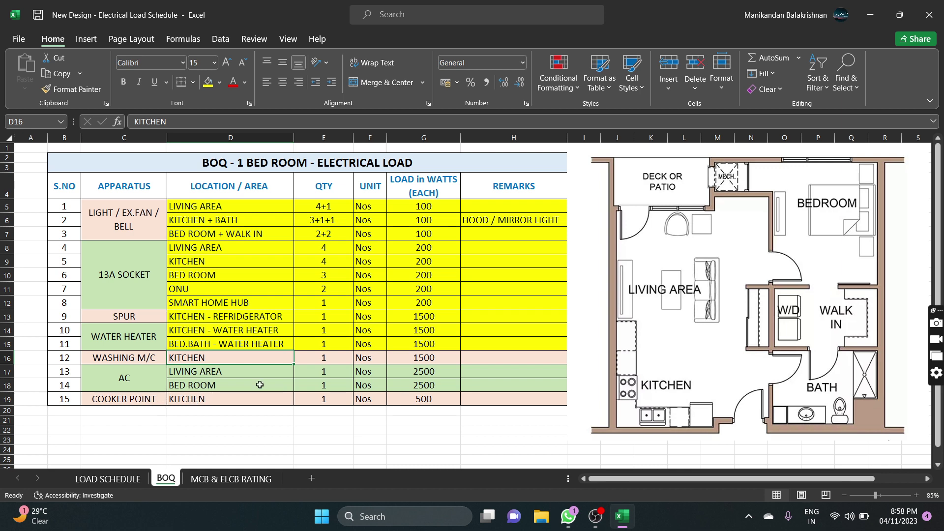
left_click(108, 479)
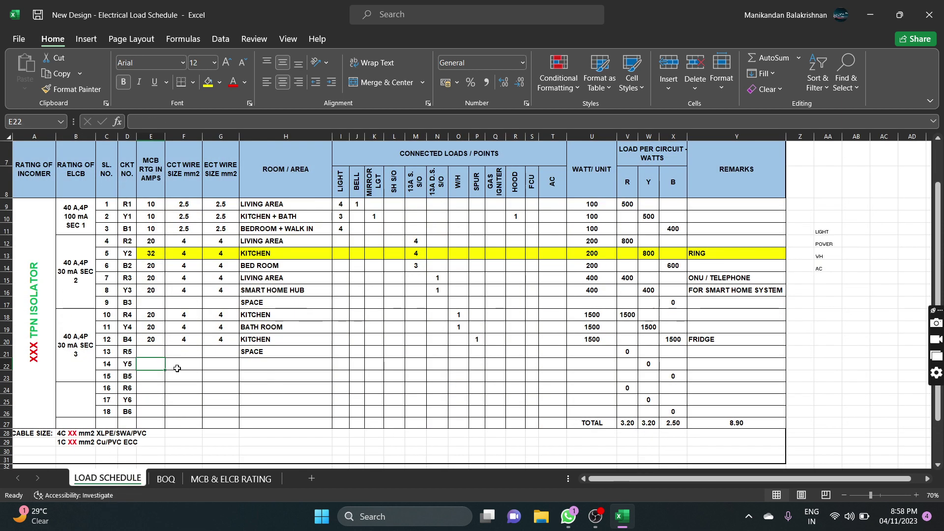
type("20")
left_click(180, 372)
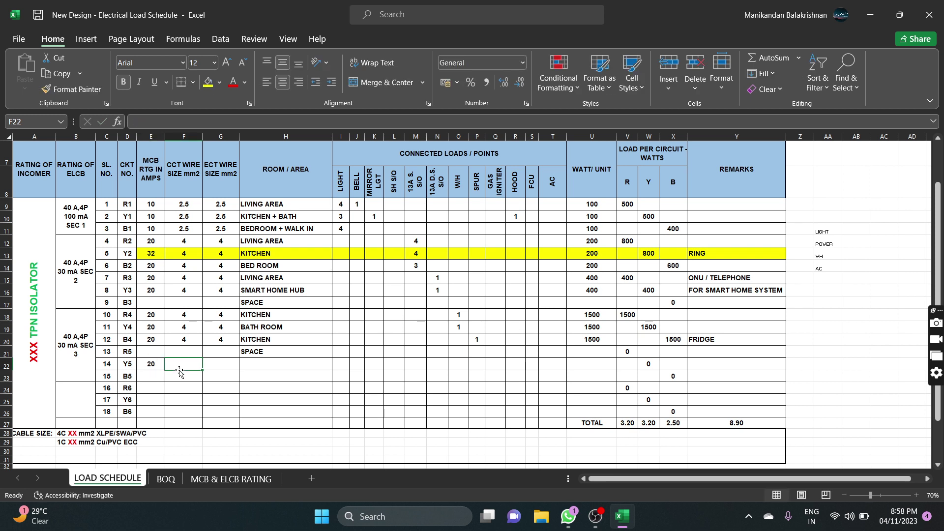
type("4")
key("Tab")
type("4")
key("Tab")
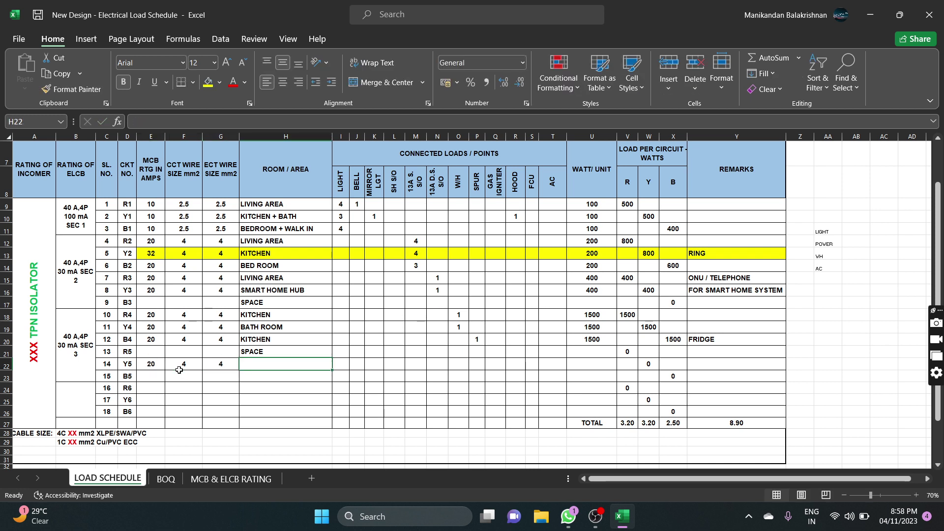
Enter KITCHEN as the room/area of circuit Y5
type("C")
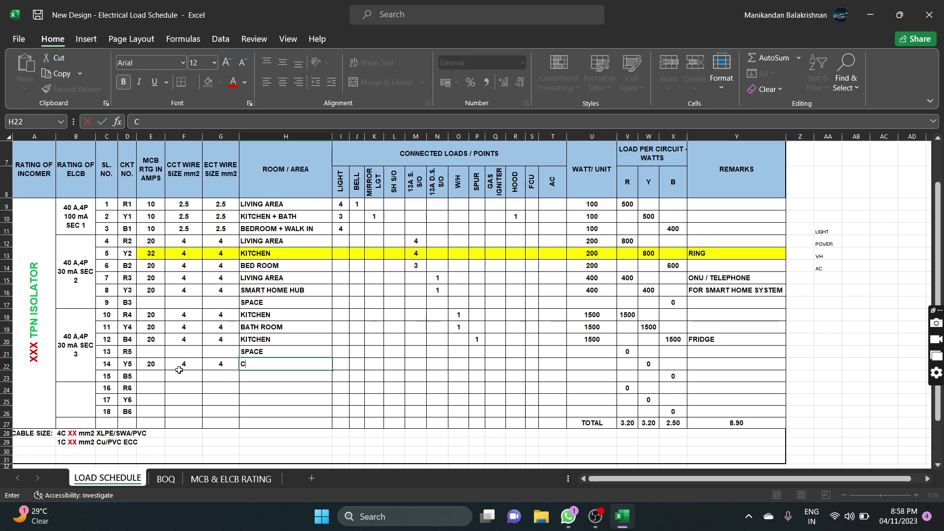
type("OOKER")
key("BackSpace")
key("BackSpace")
key("BackSpace")
key("BackSpace")
key("BackSpace")
key("BackSpace")
type("KITCHEN")
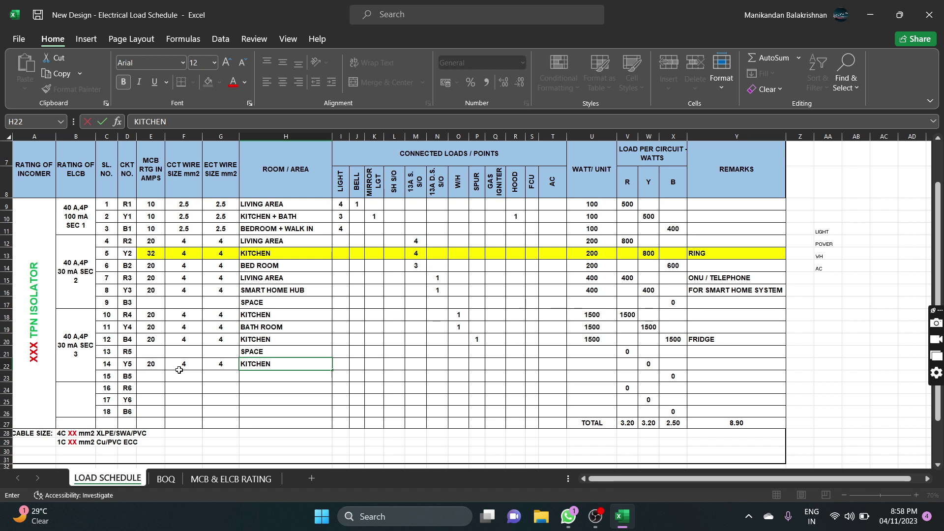
Enter 1 gas igniter point for circuit Y5 and set its load to 500 watts per unit
key("Tab")
key("Tab")
key("Tab")
key("Tab")
key("Tab")
key("Tab")
key("Tab")
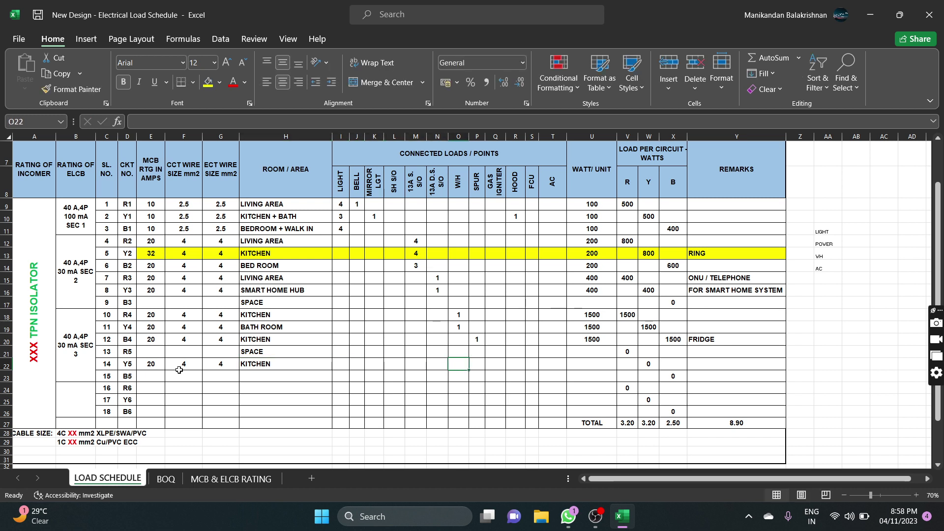
key("Tab")
key("Tab")
type("1")
key("Tab")
key("Tab")
key("Tab")
key("Tab")
type("50")
key("Tab")
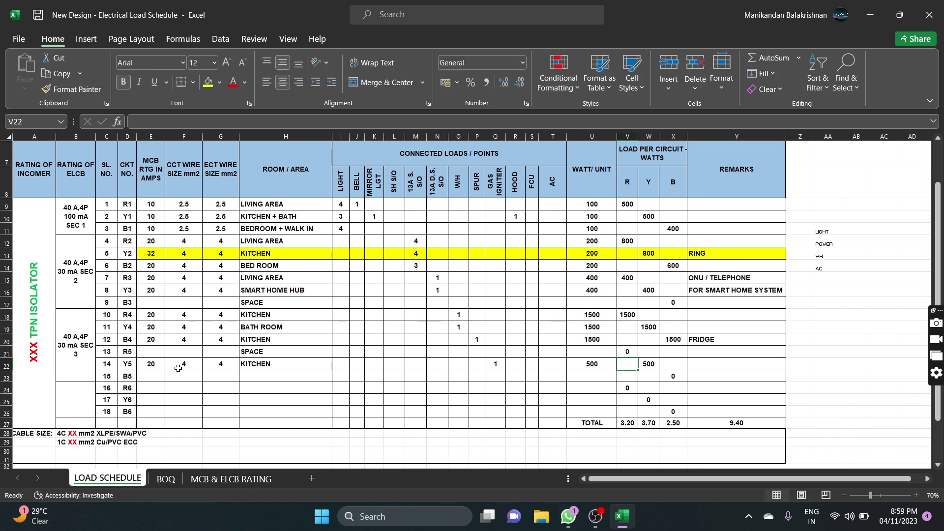
Give circuit B5 a 20 A MCB with 4 mm2 circuit and ECC wires
left_click(162, 376)
type("20")
key("Tab")
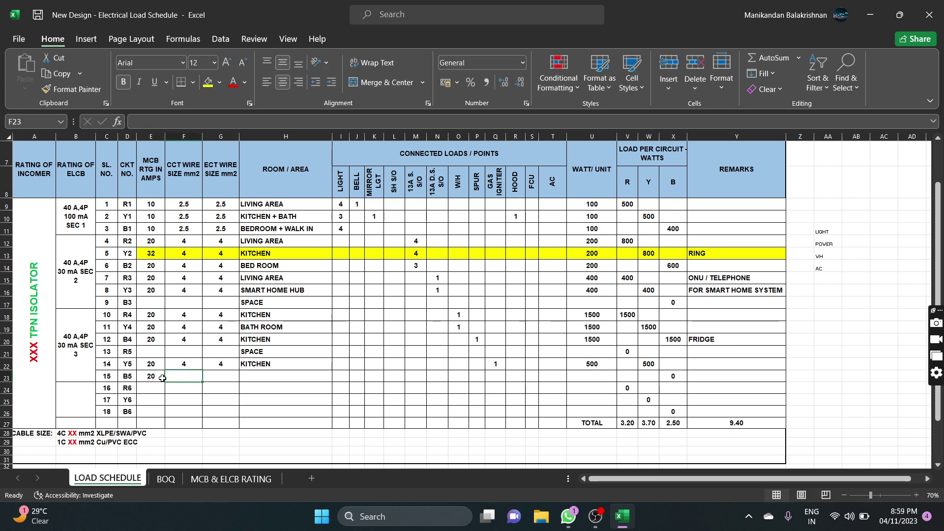
type("4")
key("Tab")
type("4")
key("Tab")
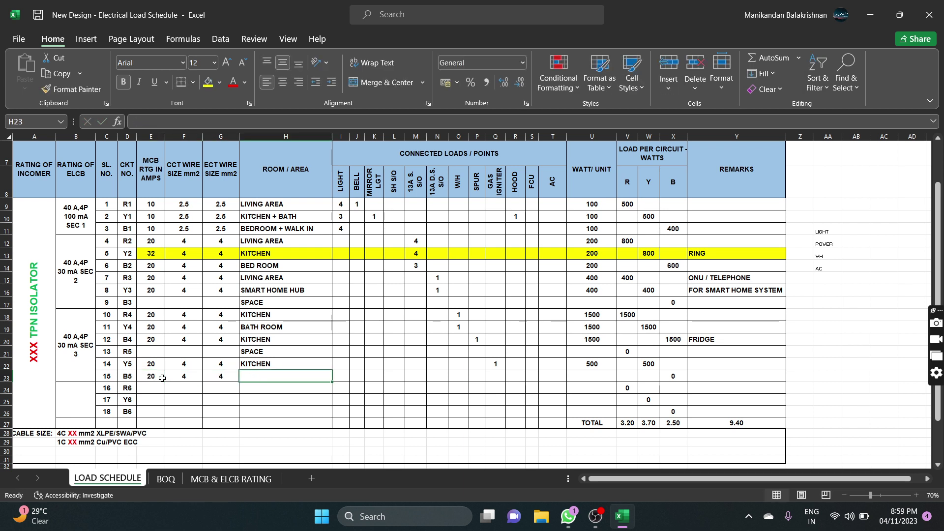
Enter KITCHEN as the room/area of circuit B5, correcting the spelling
type("KITCHEBN")
key("Tab")
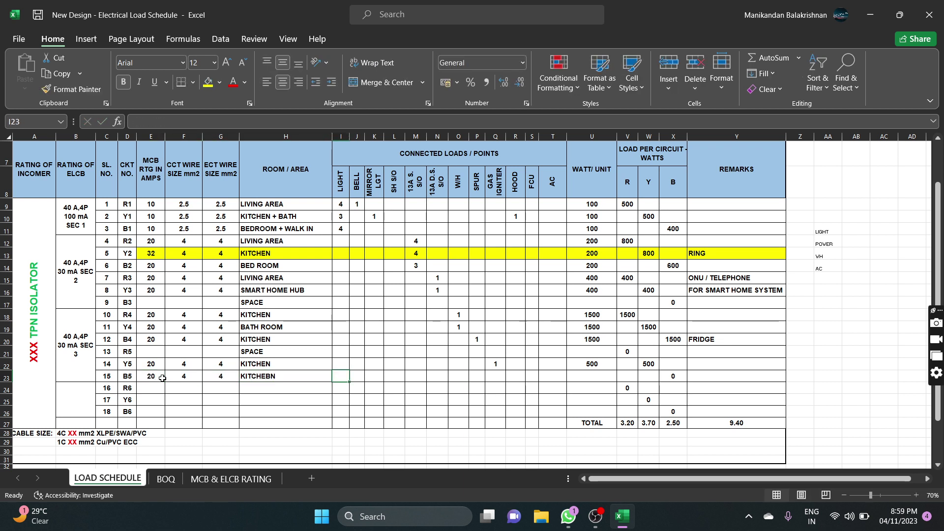
key("Left")
key("F2")
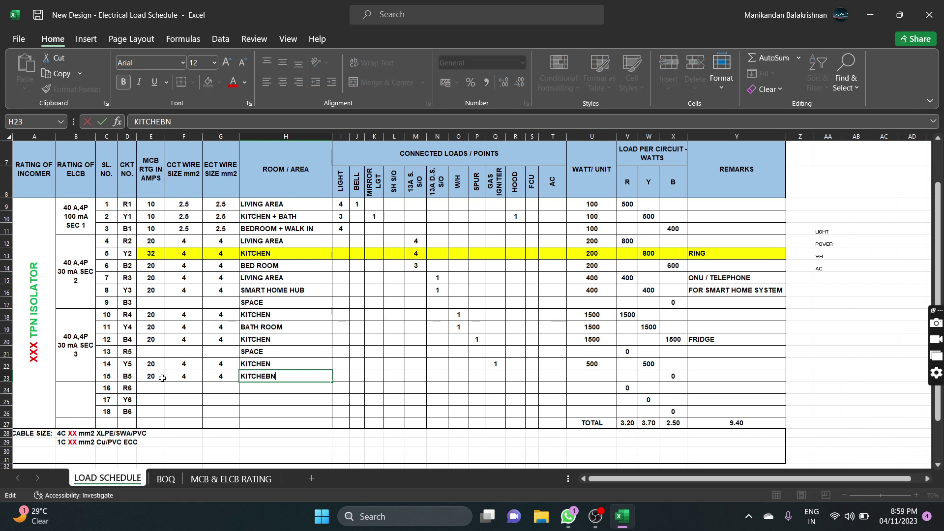
key("BackSpace")
key("BackSpace")
key("BackSpace")
type("EN")
Enter 1 SPUR point for circuit B5 and set its load to 1500 watts per unit
key("Tab")
key("Tab")
key("Tab")
key("Tab")
key("Tab")
key("Tab")
key("Tab")
key("Tab")
key("Tab")
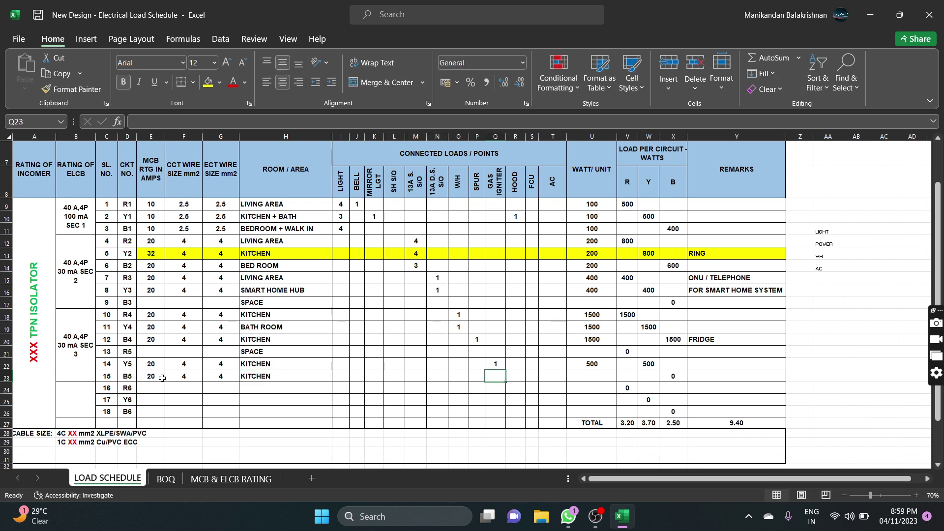
key("Left")
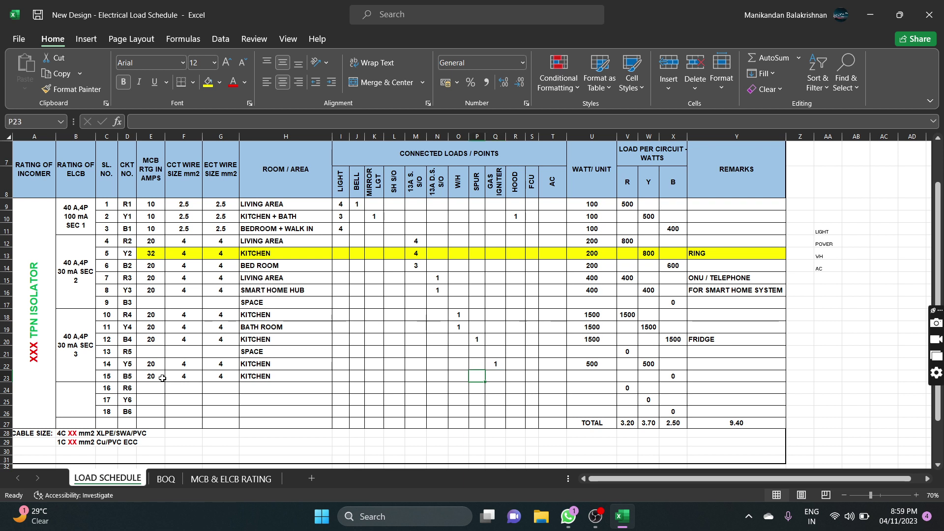
key("Right")
key("Left")
type("1")
key("Right")
key("Right")
key("Right")
key("Right")
key("Right")
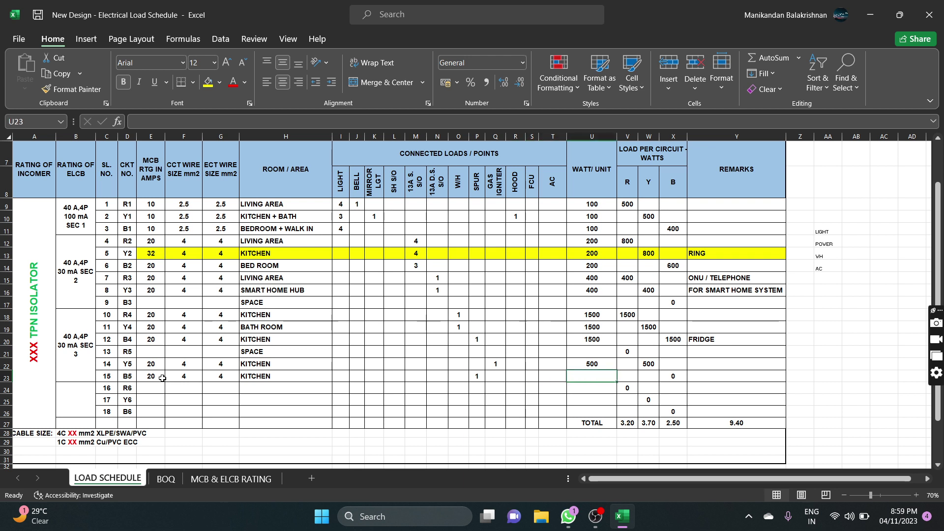
type("1500")
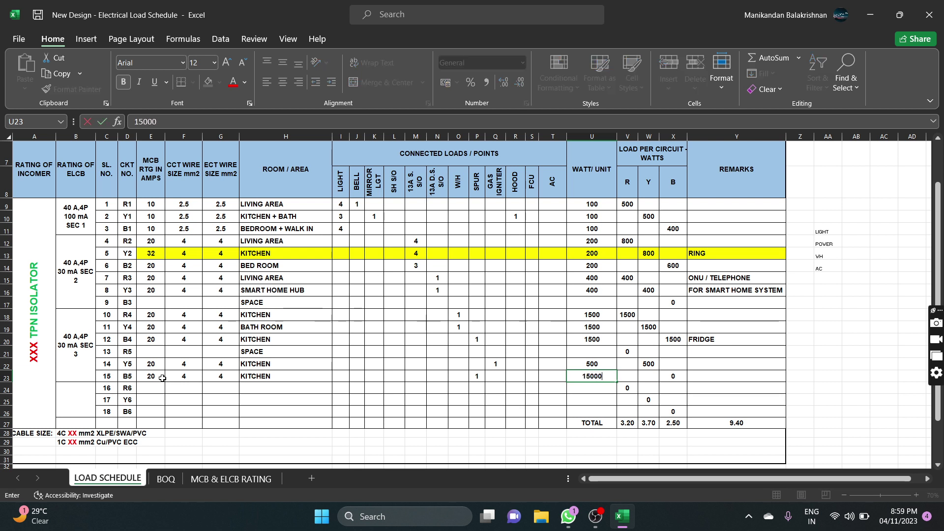
key("Return")
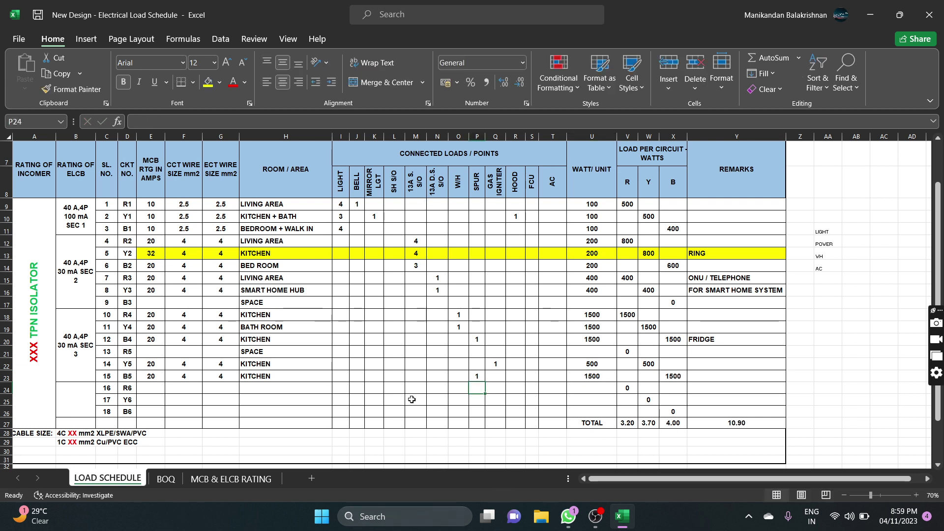
Fill the BOQ's water heater, washing machine and cooker point rows with yellow, from the apparatus names to the remarks
left_click(166, 478)
left_click_drag(130, 360, 472, 347)
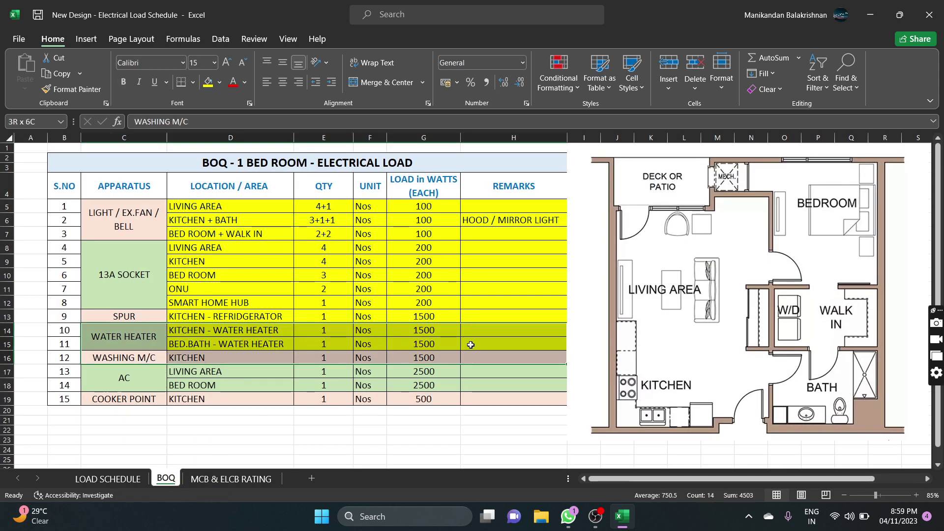
left_click(209, 82)
left_click_drag(123, 400, 516, 399)
left_click(208, 82)
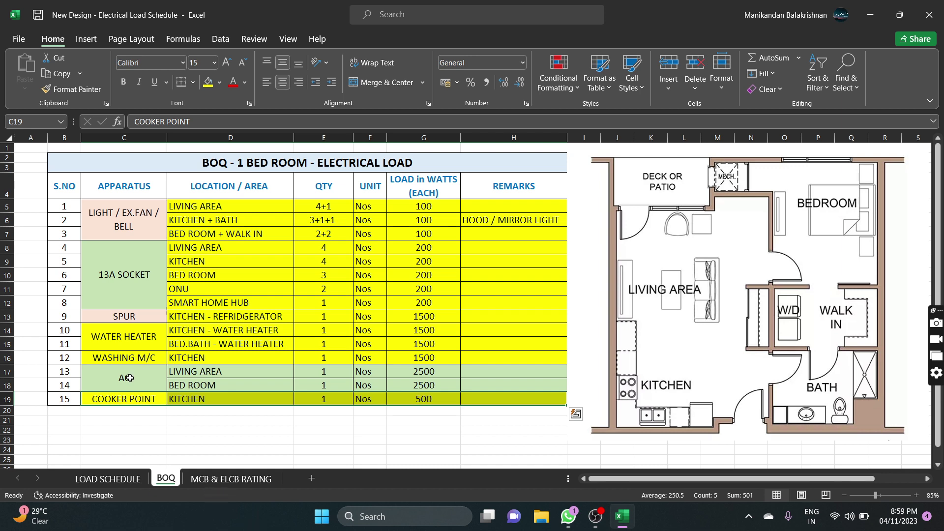
Check the AC rows in the BOQ and give circuit R6 a 32 A MCB in the load schedule
left_click_drag(130, 377, 202, 389)
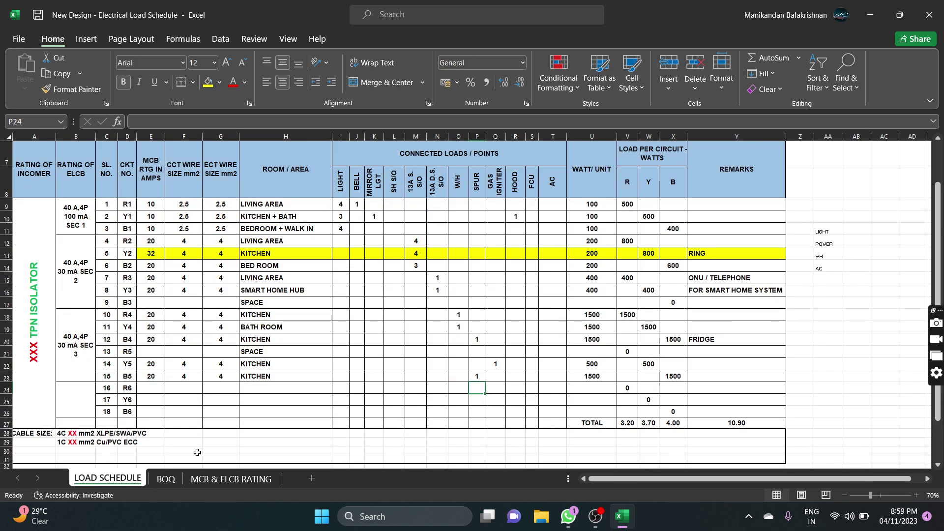
left_click(111, 478)
left_click(157, 390)
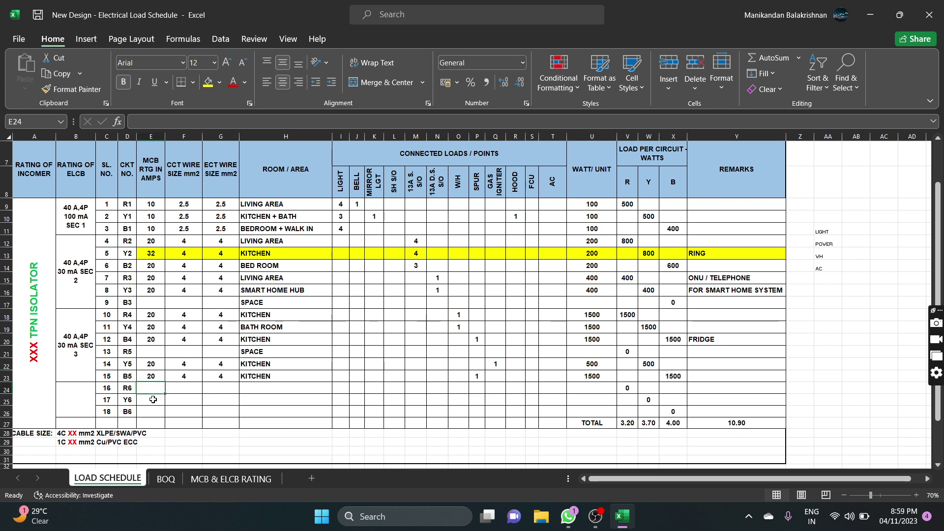
type("32")
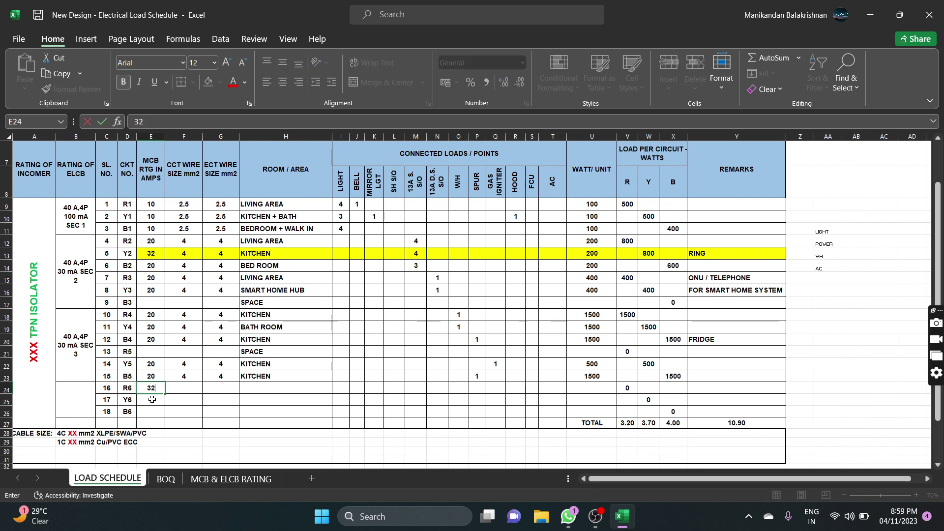
Copy the 40 A, 4P, 100 mA SEC 1 ELCB rating to circuits R6 to B6 and change it to SEC 4
left_click(80, 220)
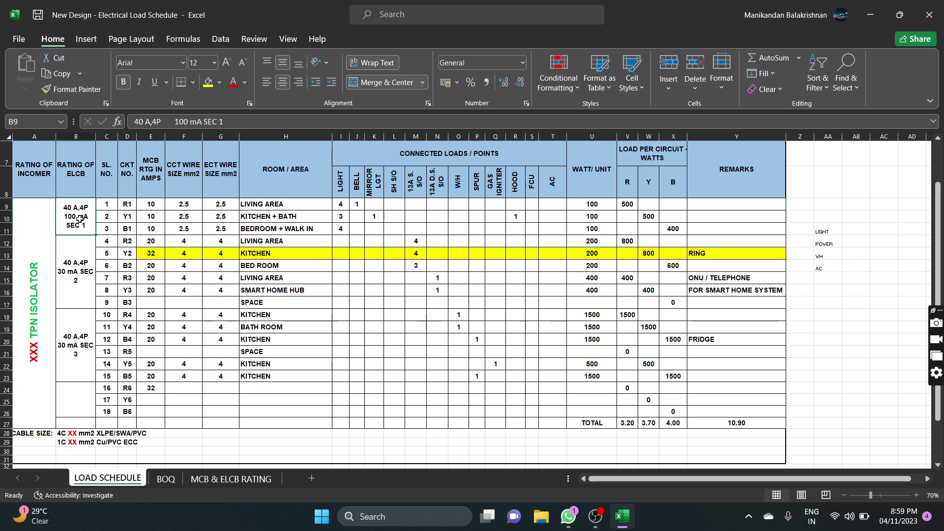
key("ctrl+c")
left_click(75, 397)
key("ctrl+v")
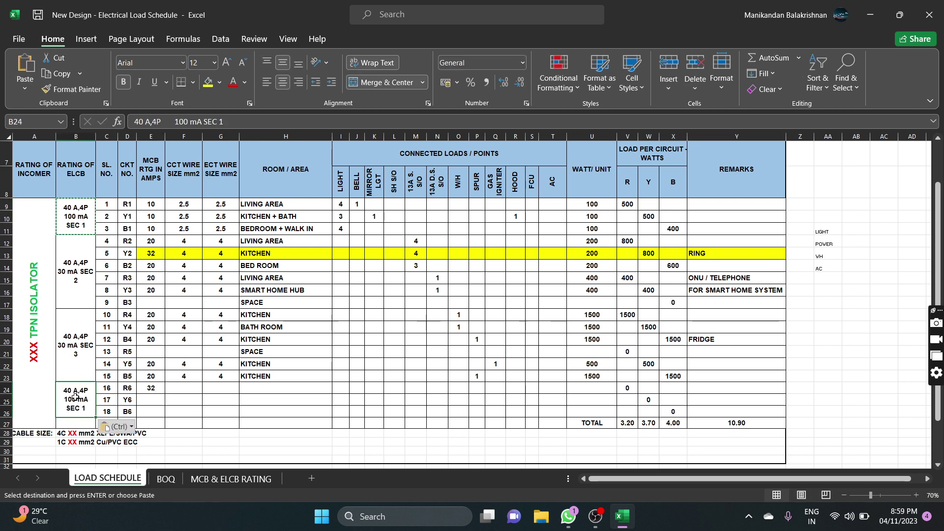
double_click(78, 407)
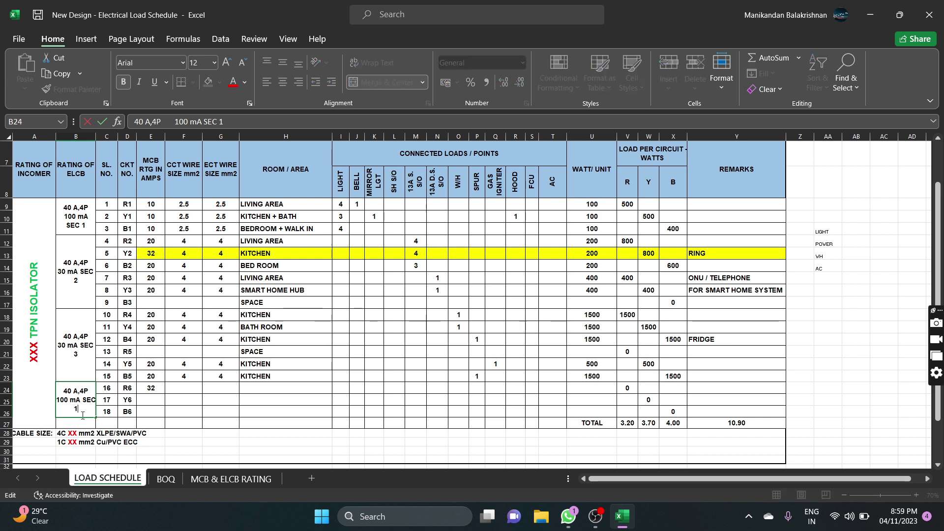
key("BackSpace")
type("4")
left_click(149, 403)
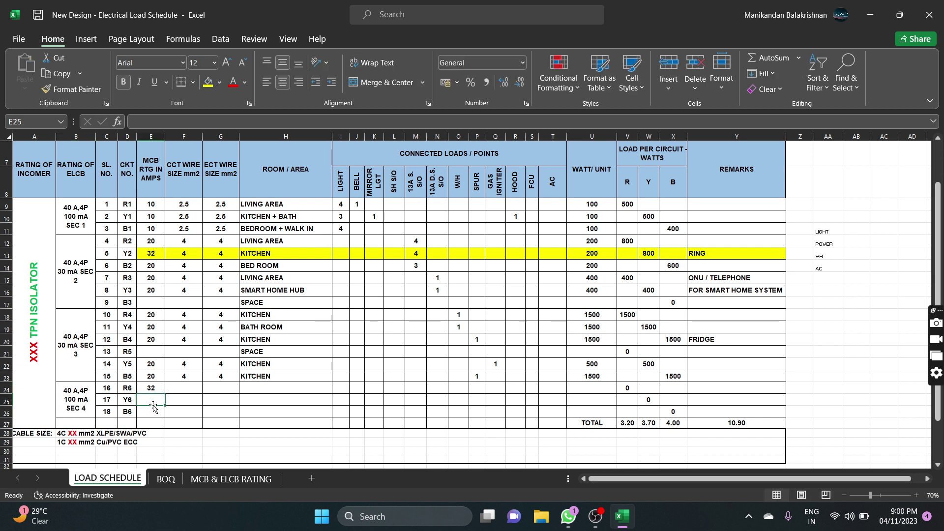
Give circuit R6 6 mm2 circuit and ECC wires and enter LIVING AREA as its room/area
key("Up")
key("Right")
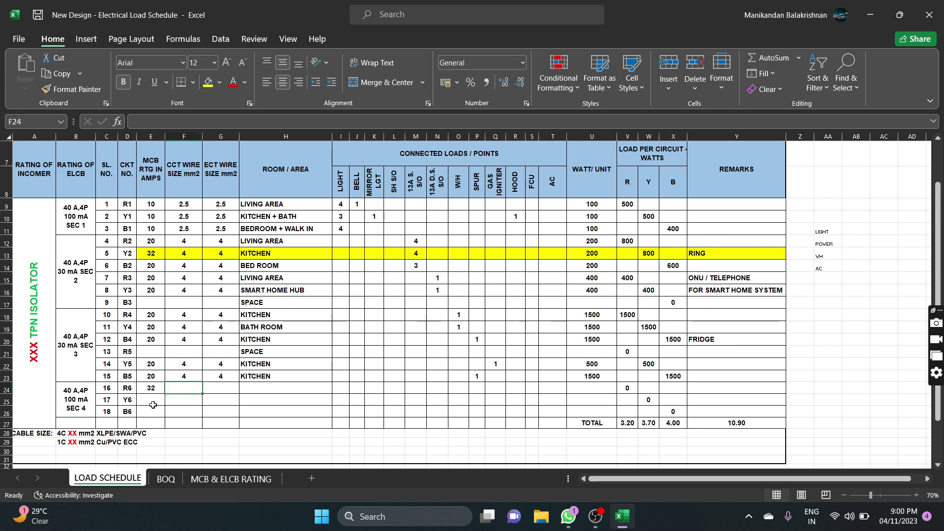
type("6")
key("Tab")
type("6")
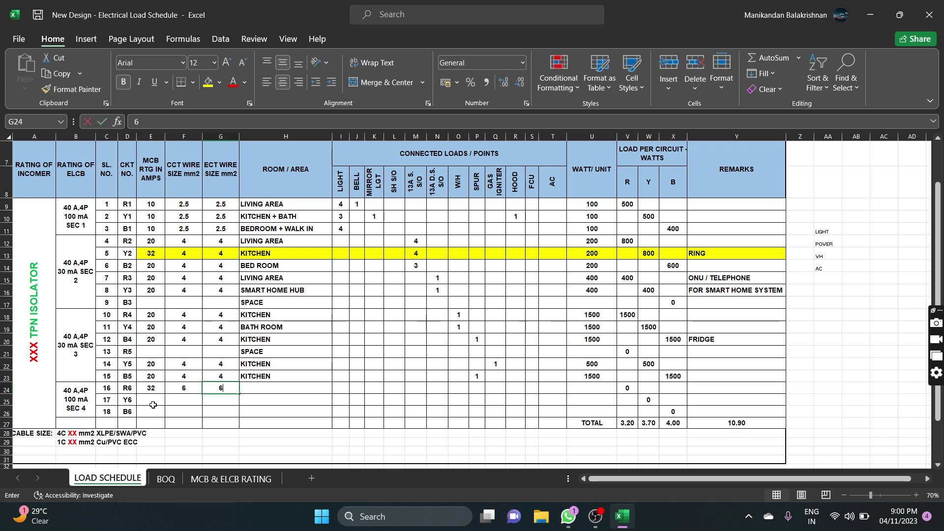
key("Tab")
type("L")
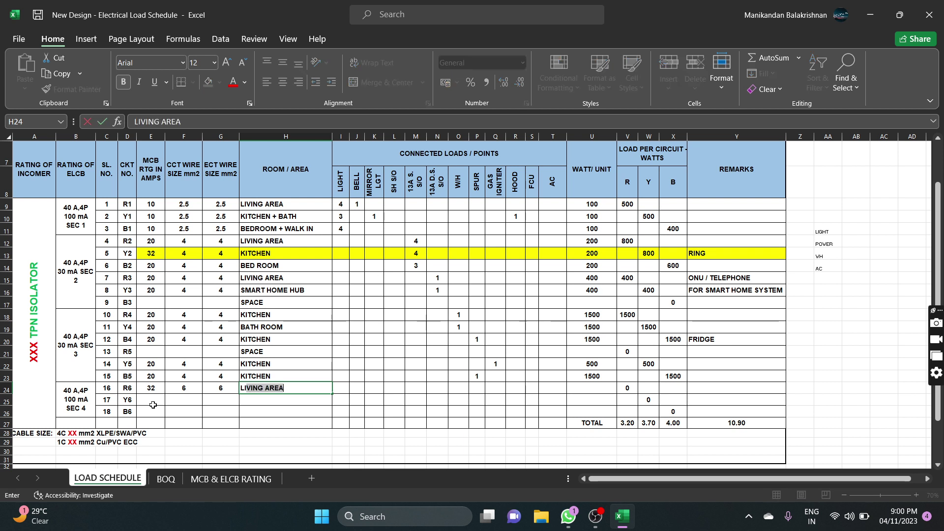
Enter 1 AC point for circuit R6 and set its load to 2500 watts per unit
key("Tab")
key("Tab")
key("Tab")
key("Tab")
key("Tab")
key("Tab")
key("Tab")
key("Tab")
key("Tab")
key("Tab")
key("Tab")
key("Tab")
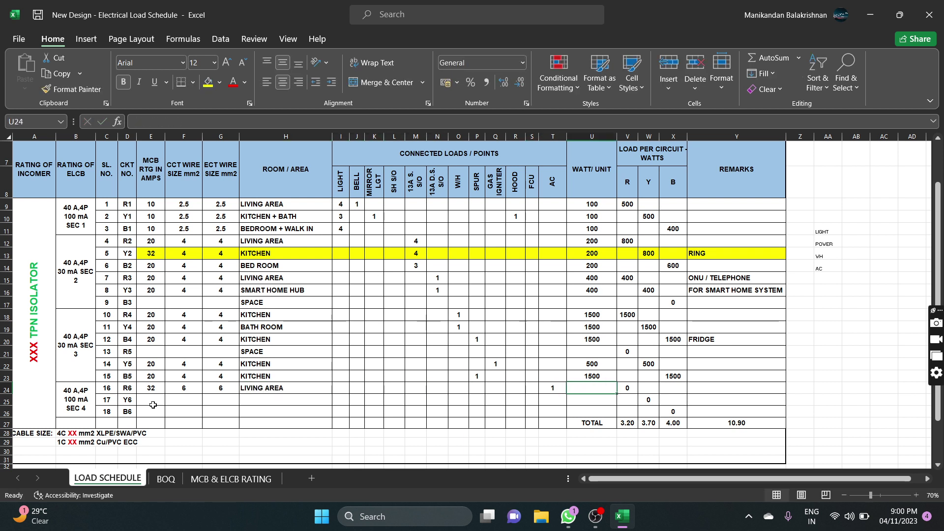
type("1")
key("Return")
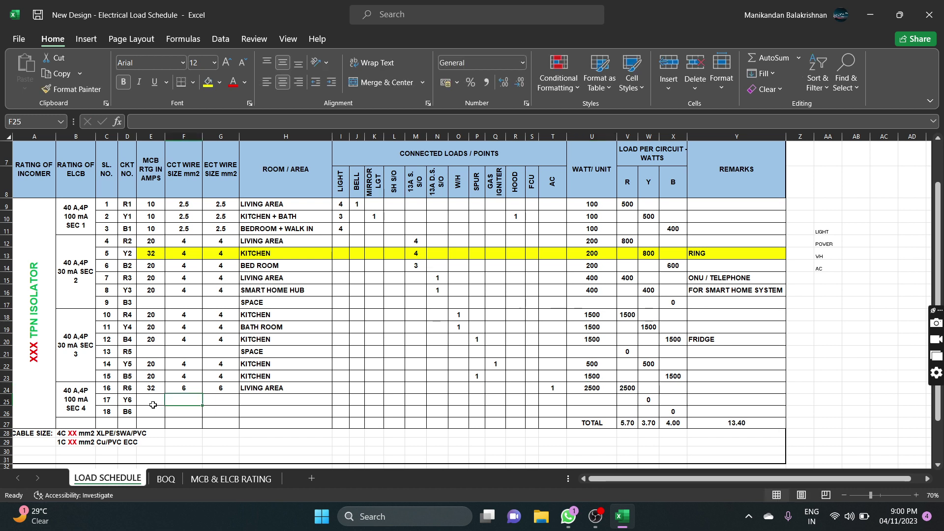
Give circuit Y6 a 32 A MCB with 6 mm2 circuit and ECC wires
left_click(152, 397)
type("32")
key("Tab")
type("6")
key("Tab")
type("6")
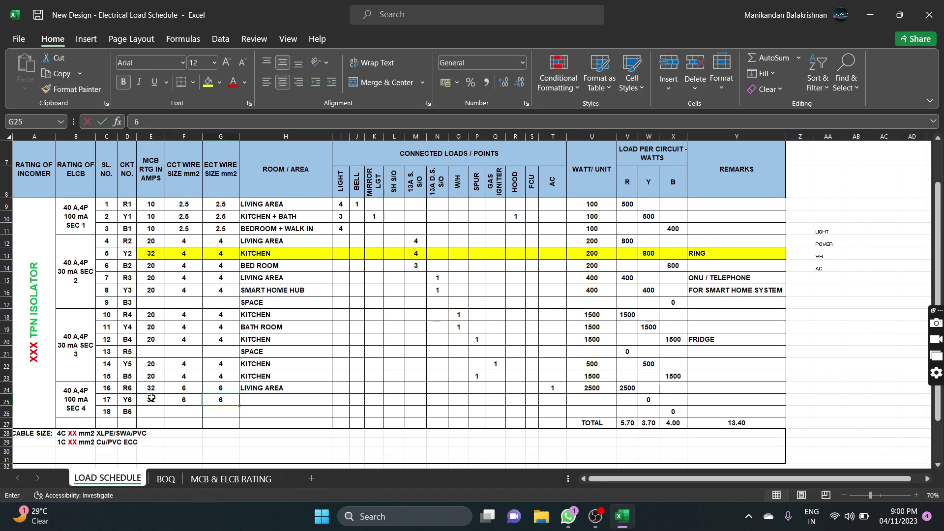
Enter BEDROOM + WALK IN as the room/area of circuit Y6
key("Tab")
type("BE")
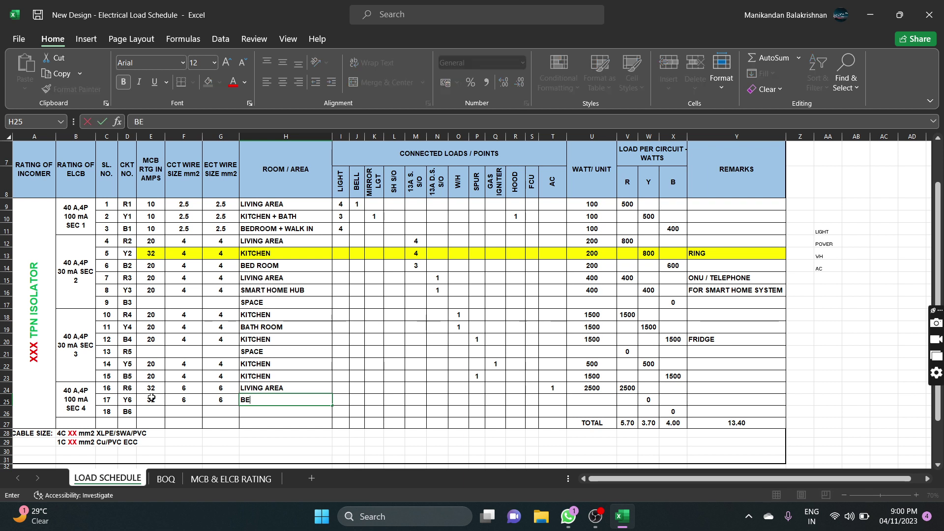
type("DROOM")
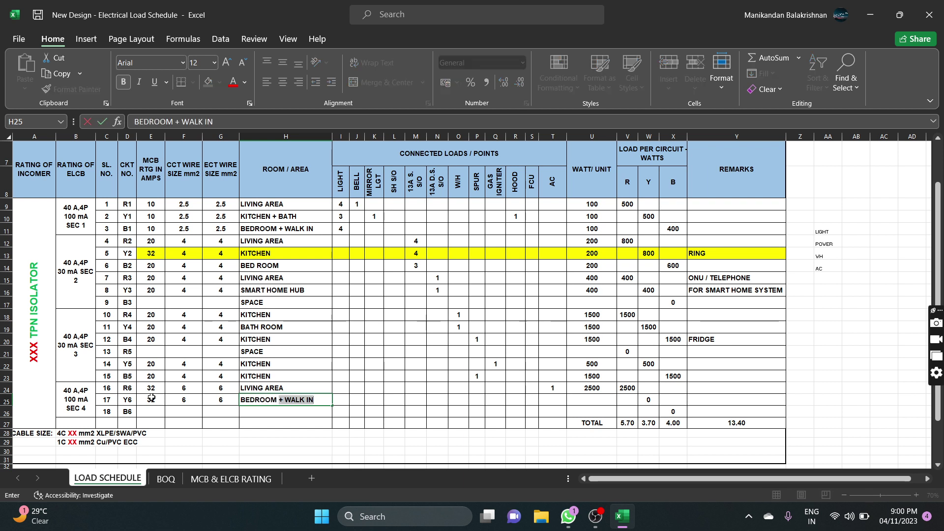
key("Tab")
Enter 1 AC point for circuit Y6 and set its load to 2500 watts per unit
key("Tab")
key("Tab")
key("Tab")
key("Tab")
key("Tab")
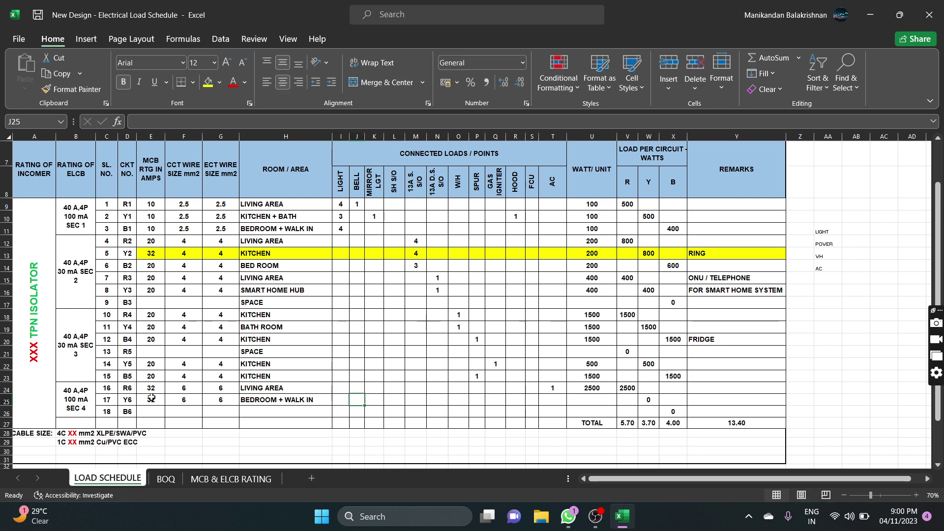
key("Tab")
key("Tab")
key("Tab")
key("Tab")
key("Tab")
key("Tab")
type("1")
key("Tab")
type("2500")
key("Return")
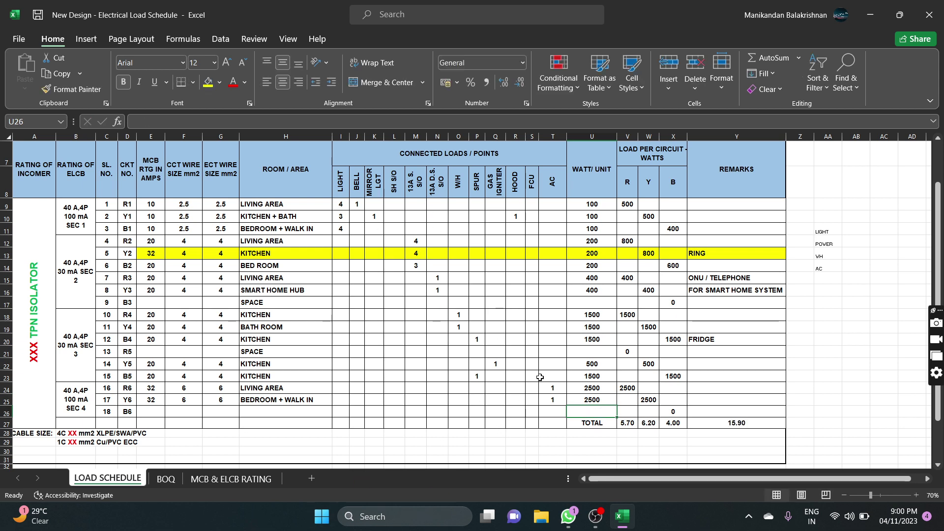
Enter the example phase loads 4.5, 3.2 and 4.9 below the R, Y and B totals
scroll(369, 386, "down", 3)
left_click(670, 316)
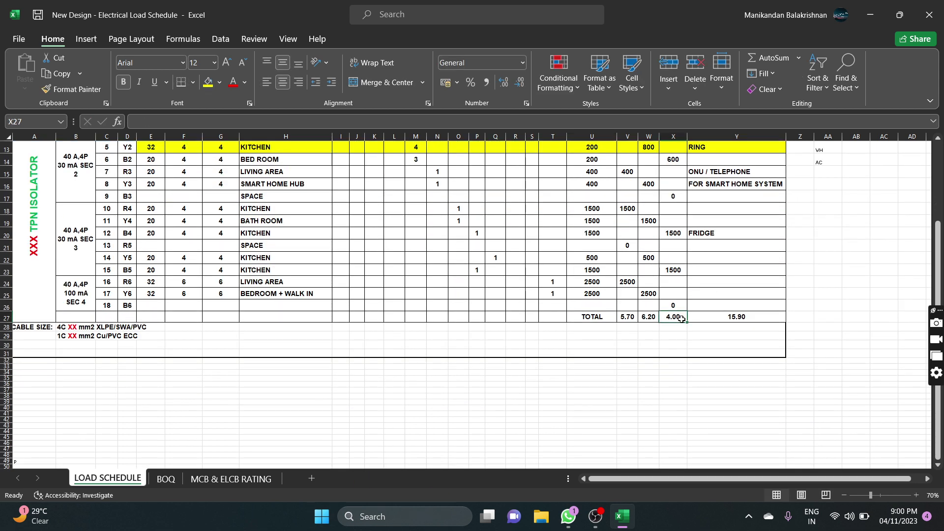
scroll(677, 368, "up", 1)
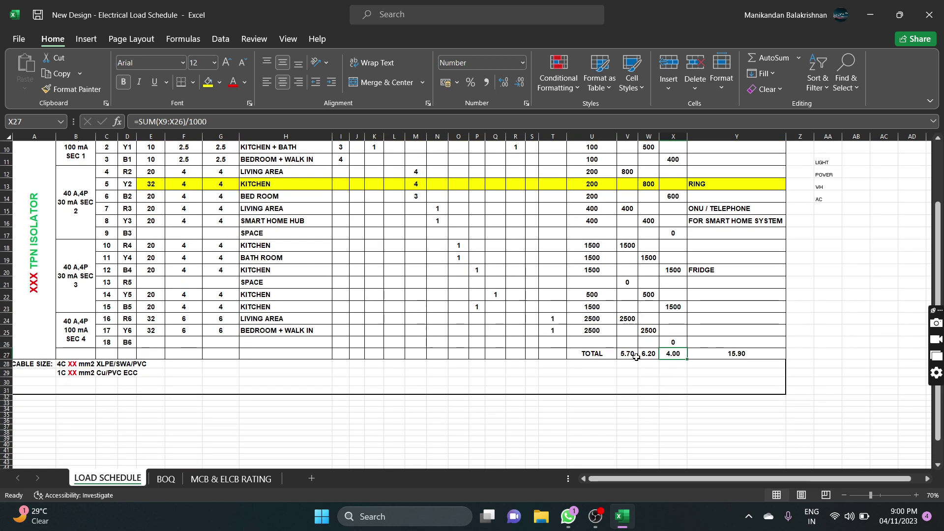
left_click(628, 380)
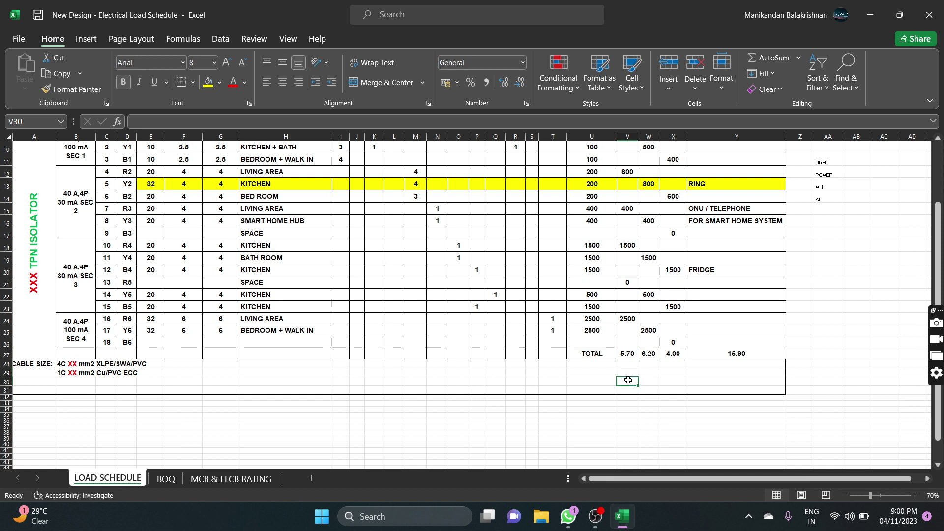
type("4.5")
key("Tab")
left_click(628, 359)
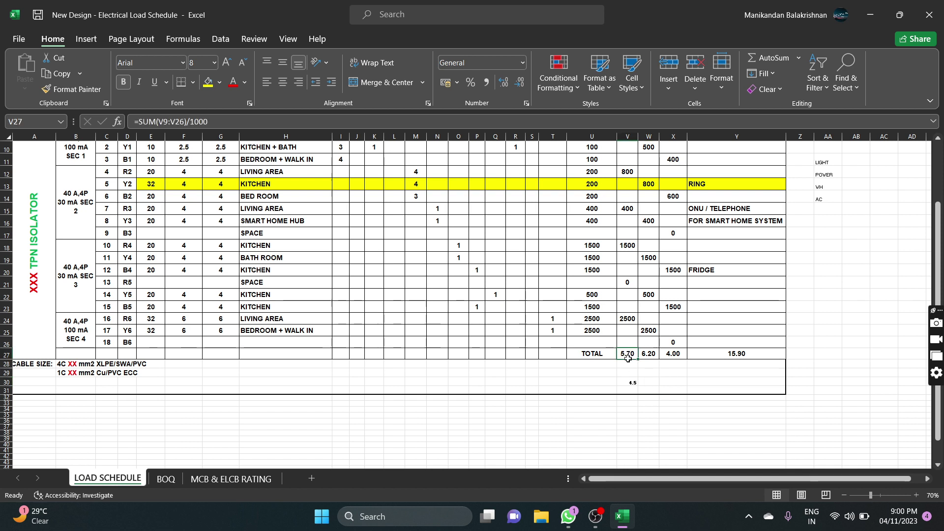
left_click_drag(628, 380, 628, 391)
key("Right")
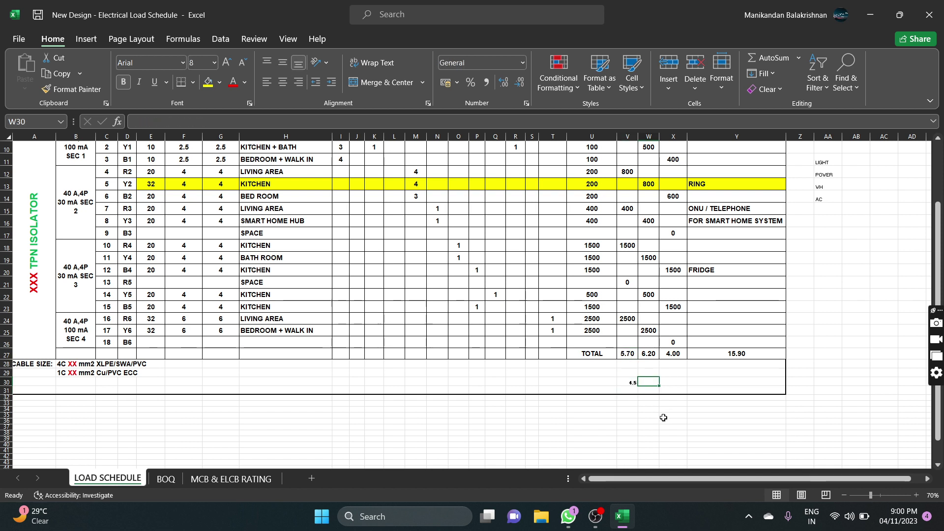
type("3.2")
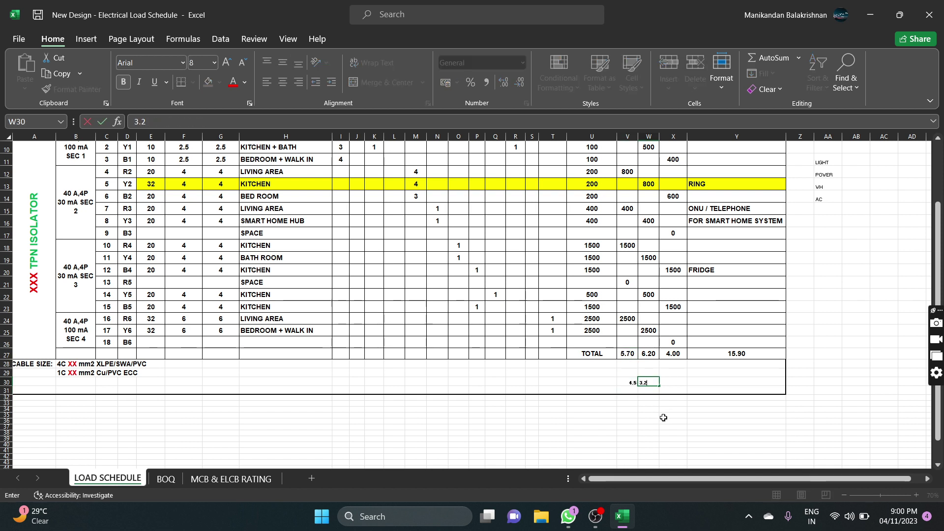
key("Right")
type("5")
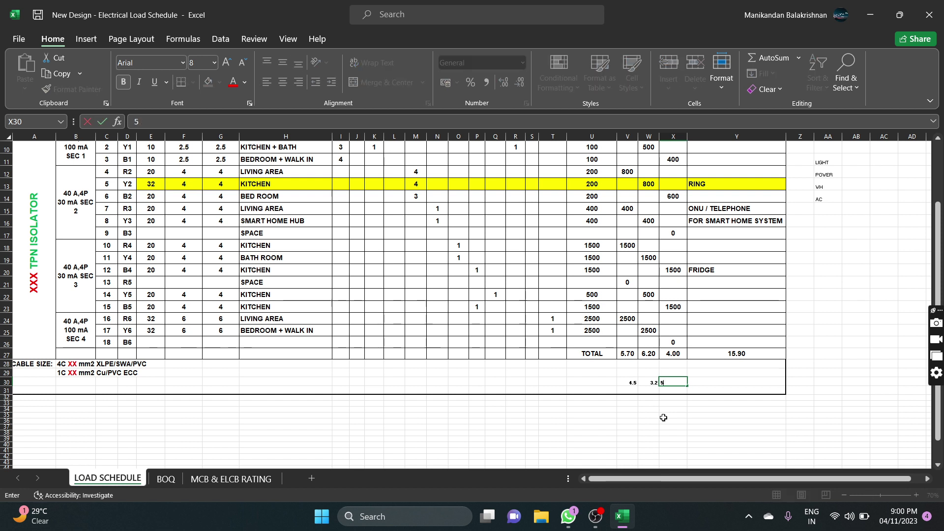
type(".8")
key("Return")
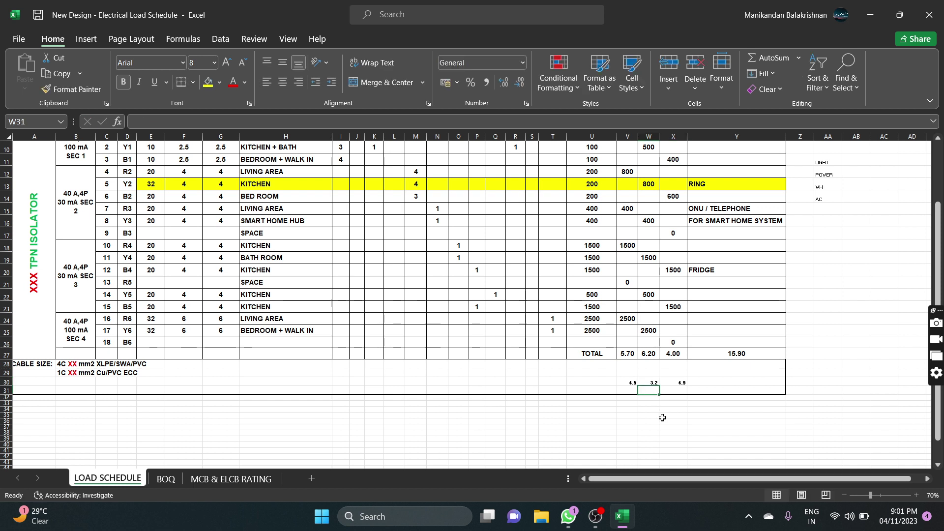
Clear the three example phase loads below the totals row
left_click_drag(633, 384, 681, 388)
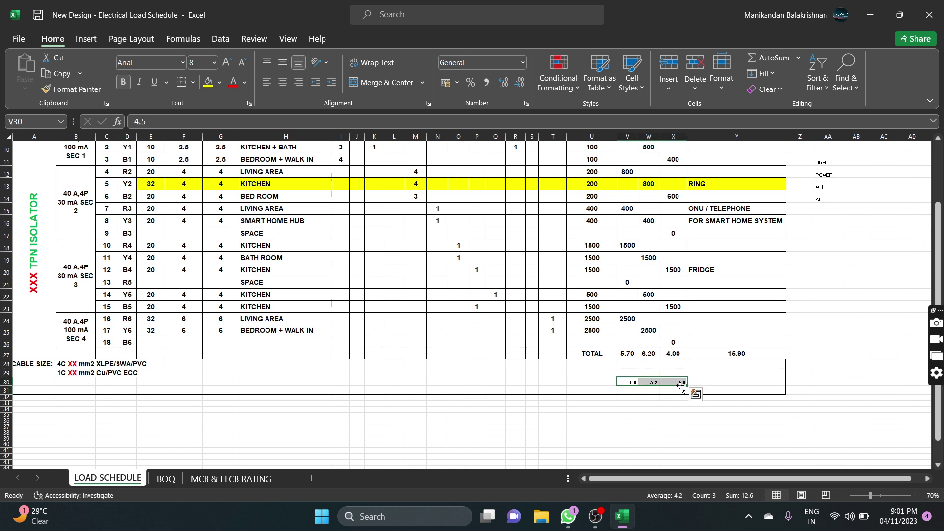
key("Delete")
left_click(657, 371)
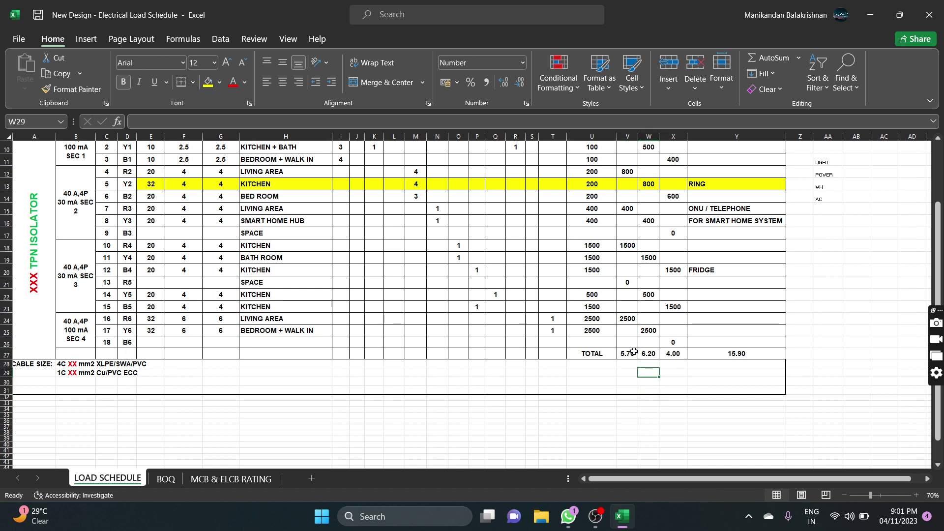
Examine the R, Y and B phase totals and the circuits feeding them, including bathroom circuit Y4, for load balance
scroll(649, 345, "up", 3)
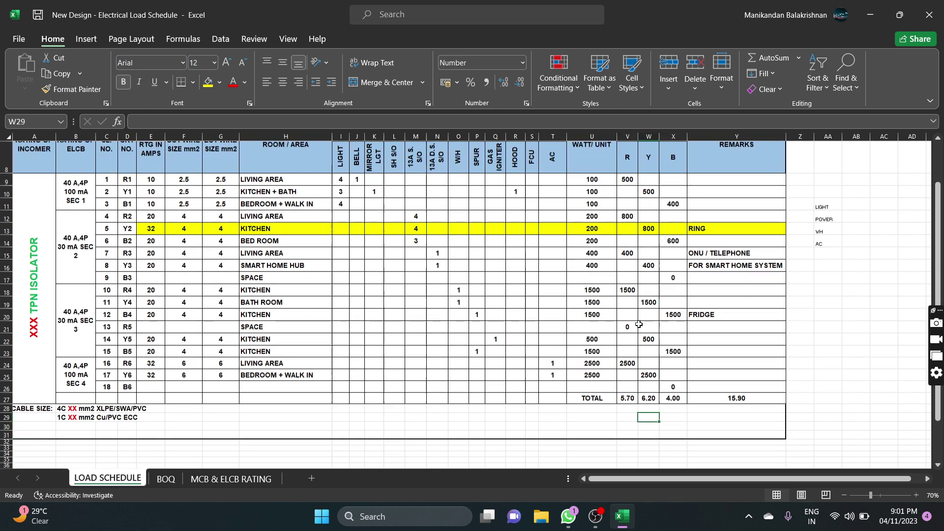
scroll(639, 322, "down", 1)
scroll(639, 322, "down", 2)
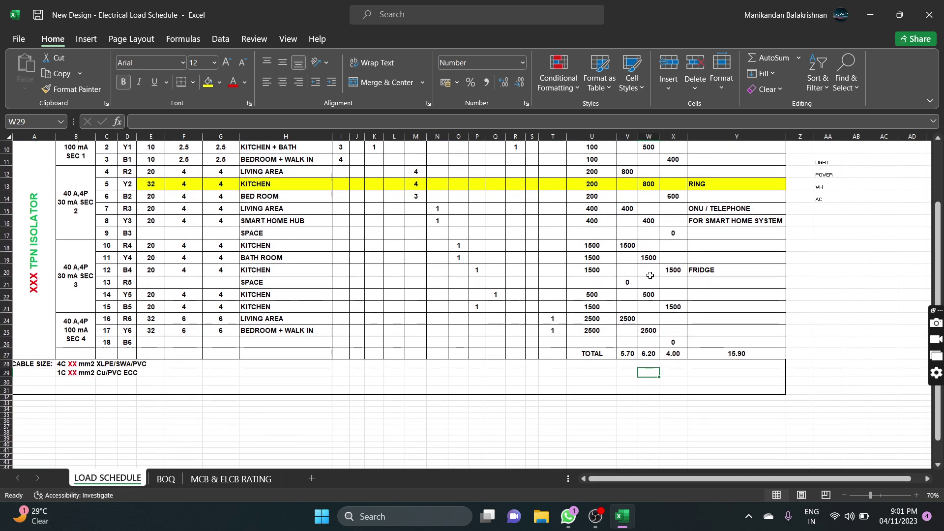
left_click(656, 261)
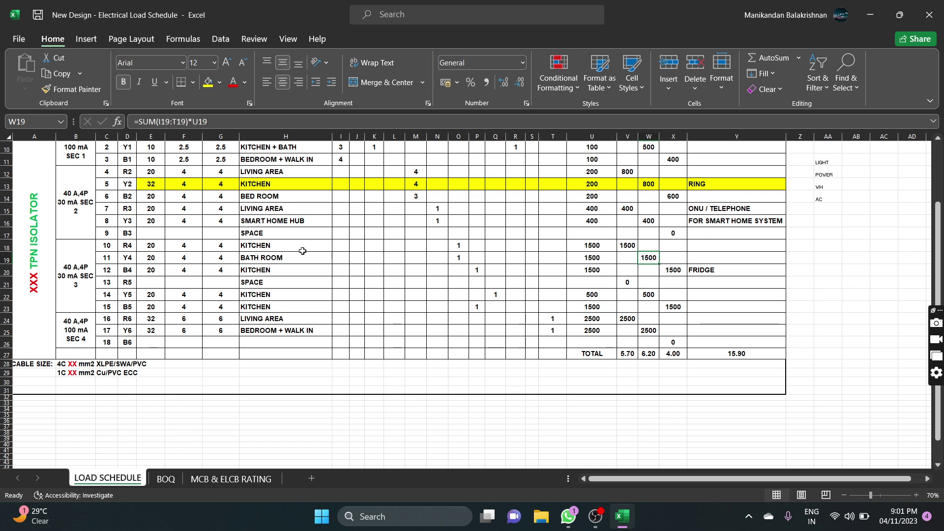
scroll(185, 267, "up", 1)
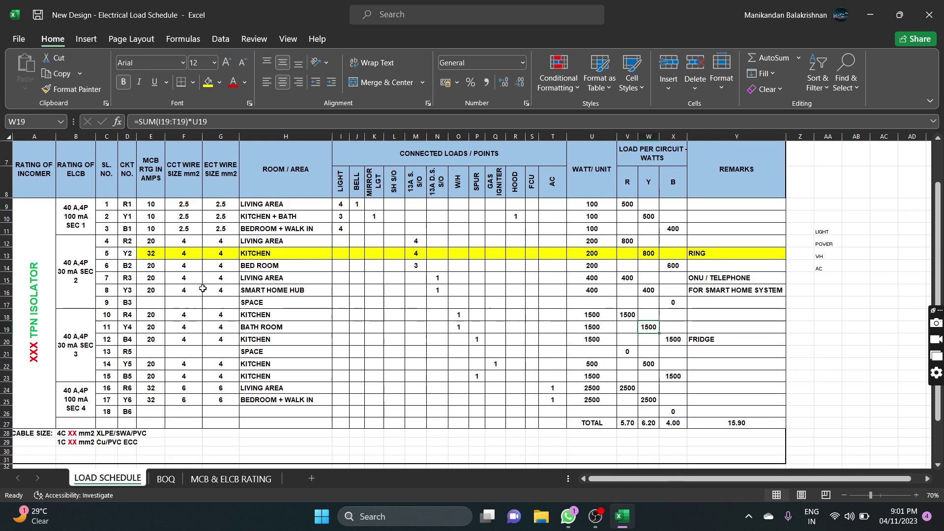
scroll(186, 268, "down", 1)
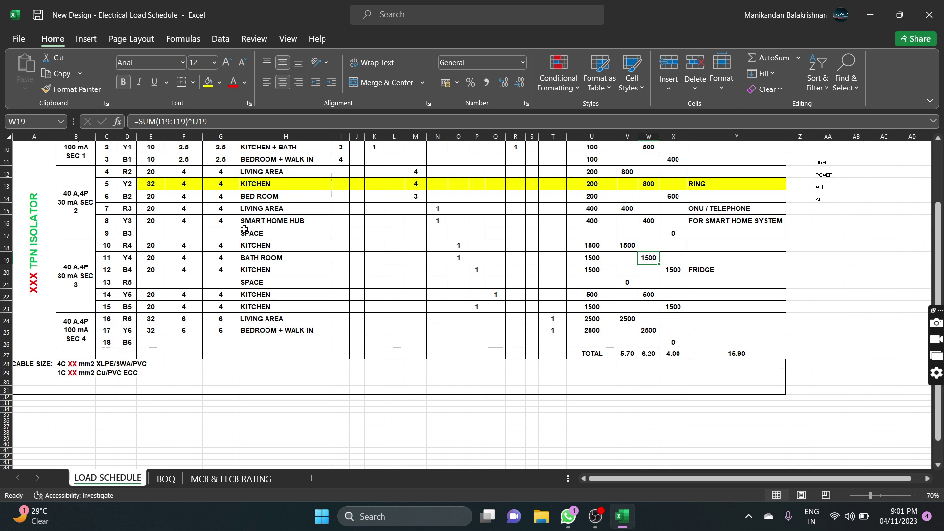
scroll(391, 242, "down", 1)
scroll(379, 260, "up", 1)
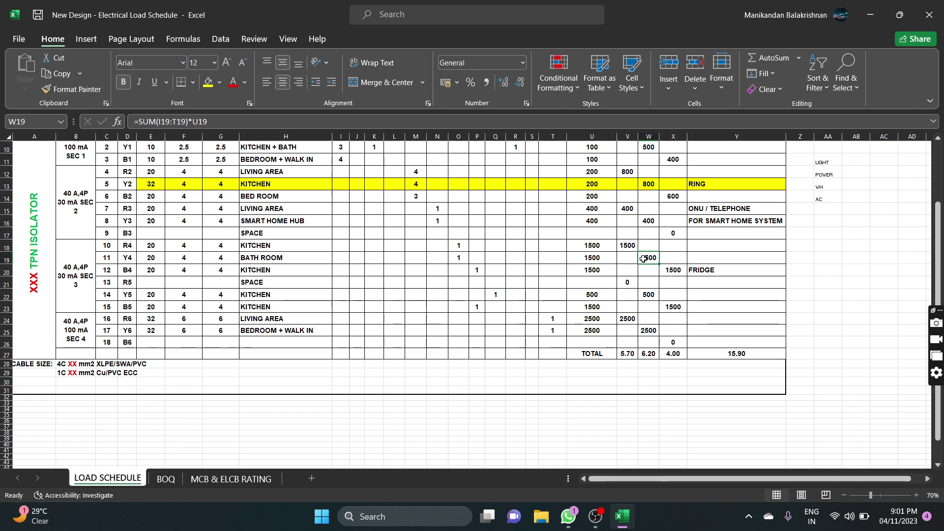
left_click(4, 259)
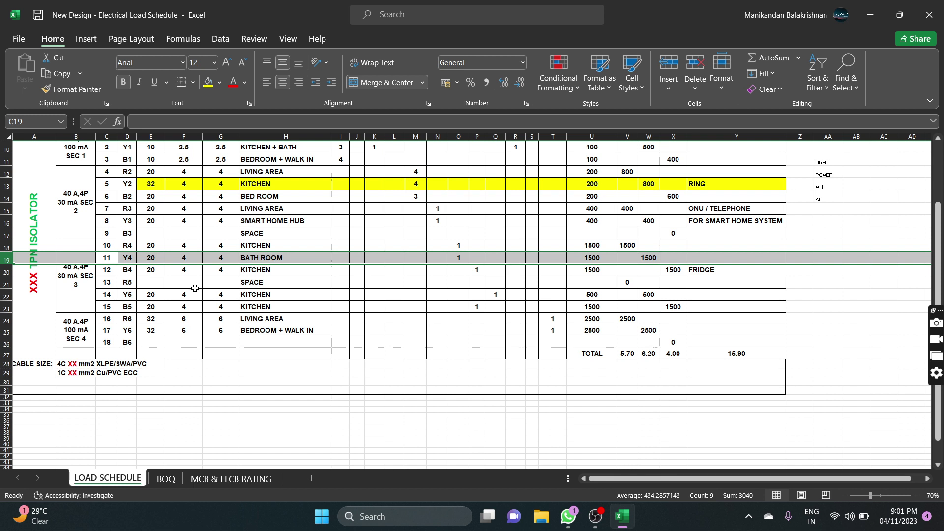
left_click(679, 353)
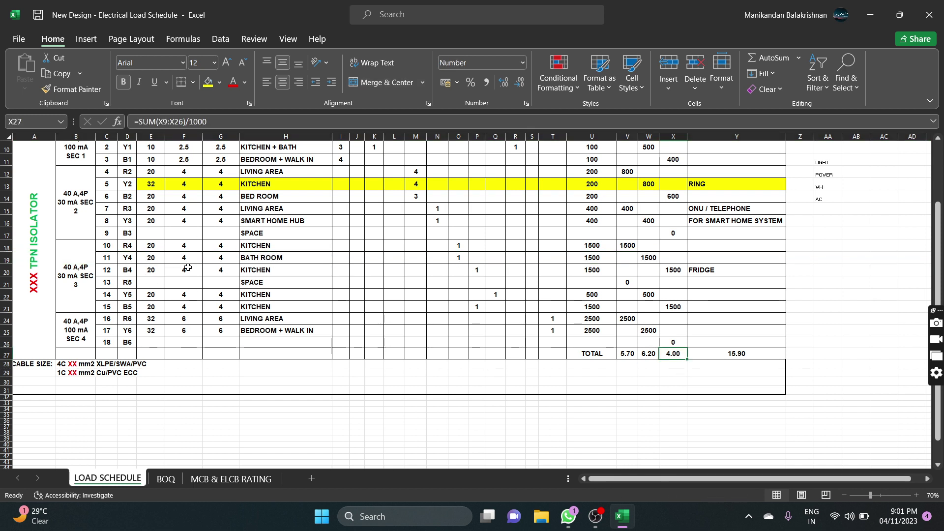
Copy bathroom circuit Y4's MCB rating, wire sizes, room, points and load entries into the spare circuit B3 row
left_click_drag(152, 256, 725, 260)
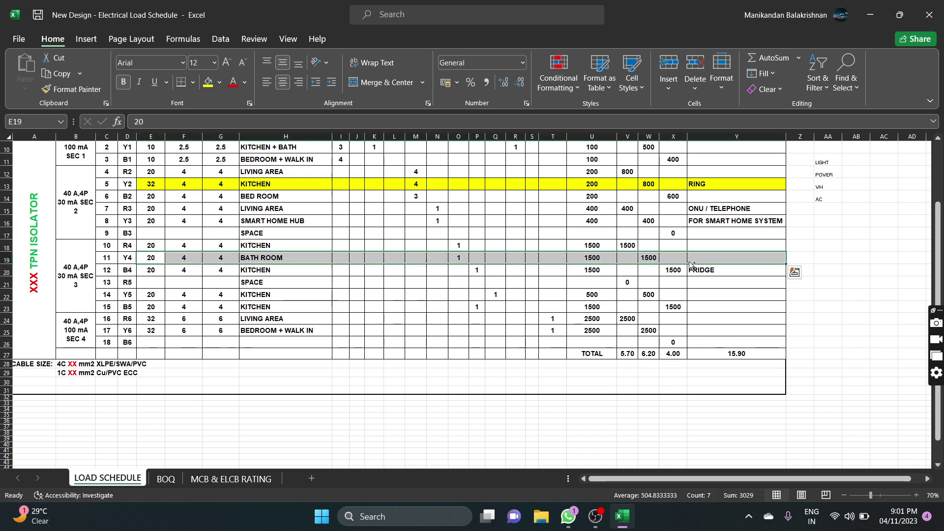
key("ctrl+c")
left_click(151, 233)
key("ctrl+v")
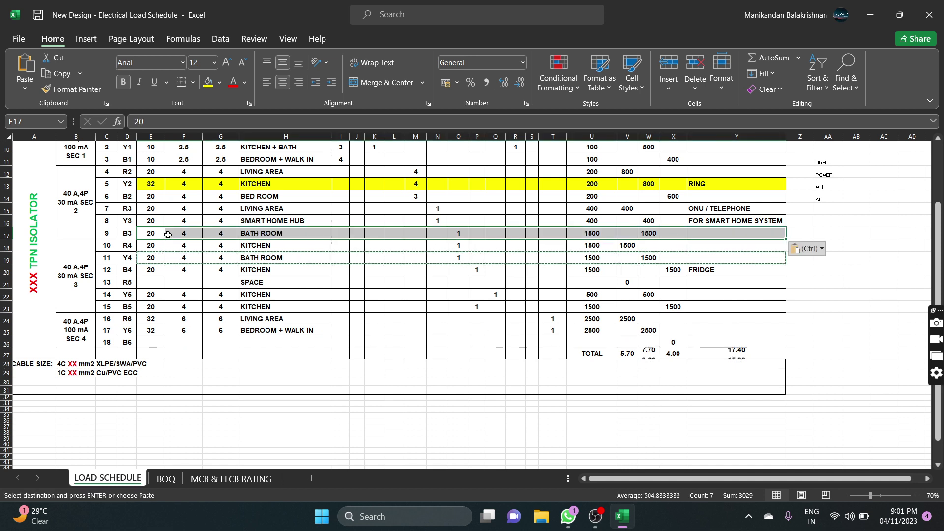
Clear the original bathroom entries from circuit Y4 and label its room as SPACE
left_click_drag(149, 255, 730, 258)
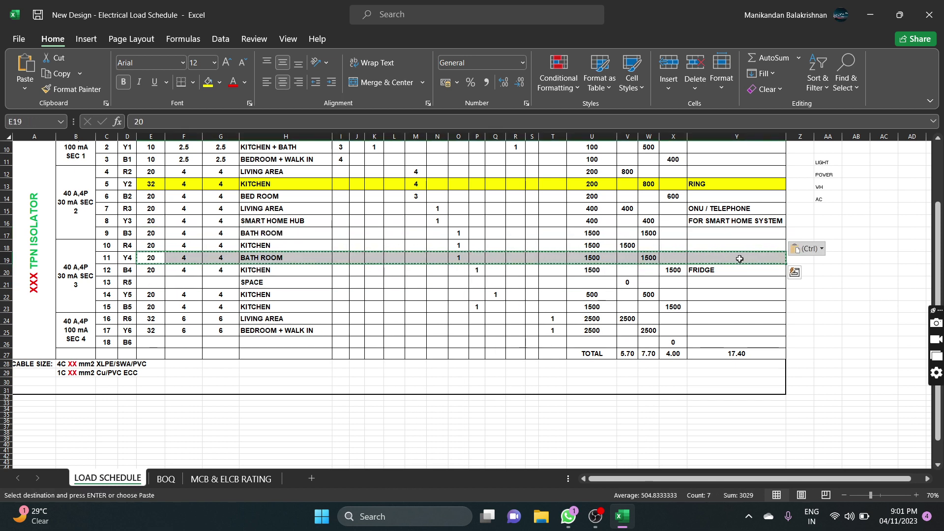
key("Delete")
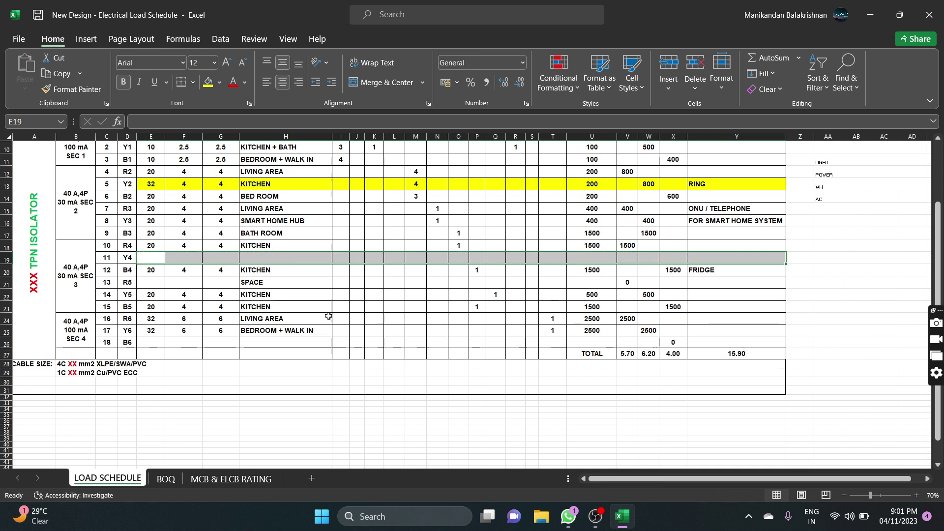
left_click(267, 258)
type("SPACE")
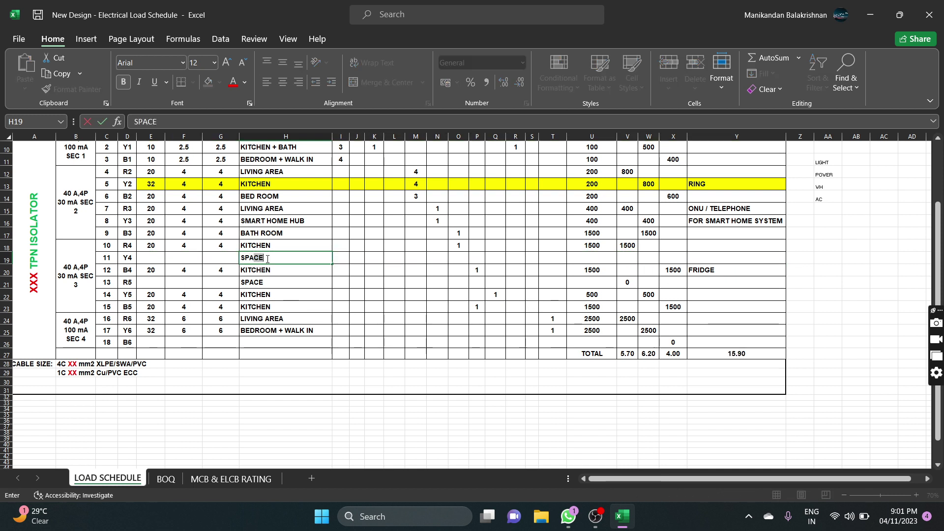
key("Return")
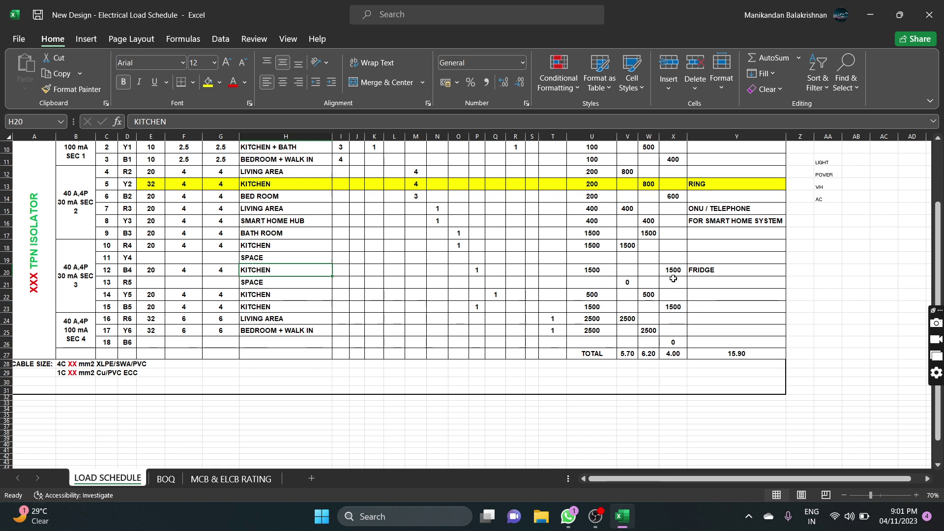
Move circuit B3's bathroom load out of the Y phase column and enter 1500 in the B phase column
left_click(645, 235)
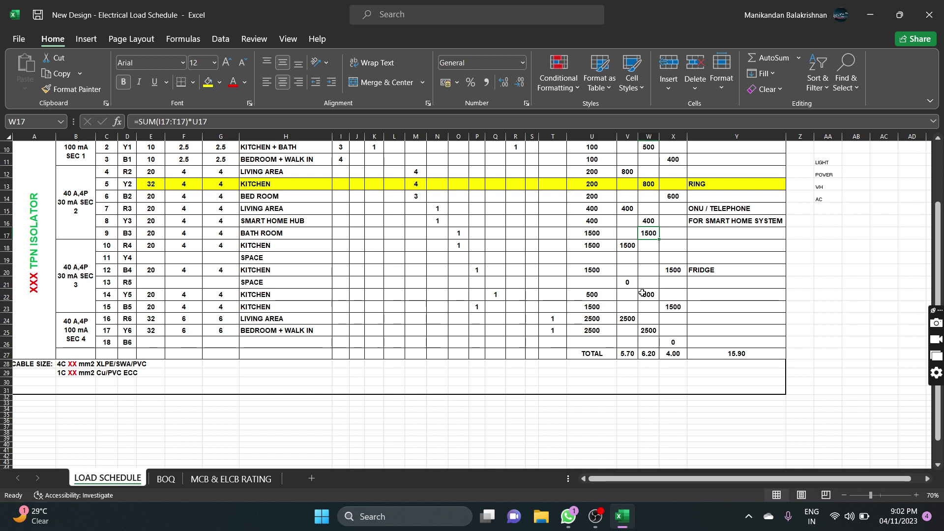
key("F2")
key("Escape")
key("Delete")
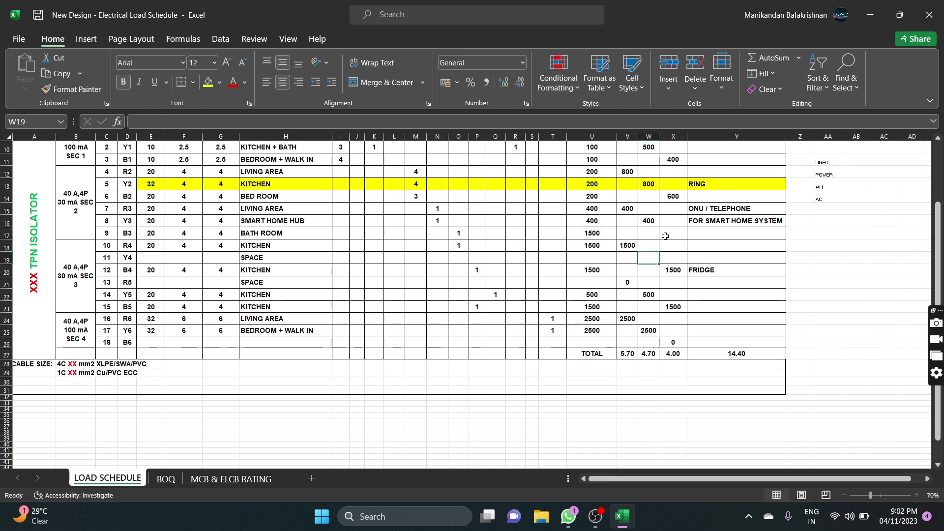
left_click(674, 233)
type("150")
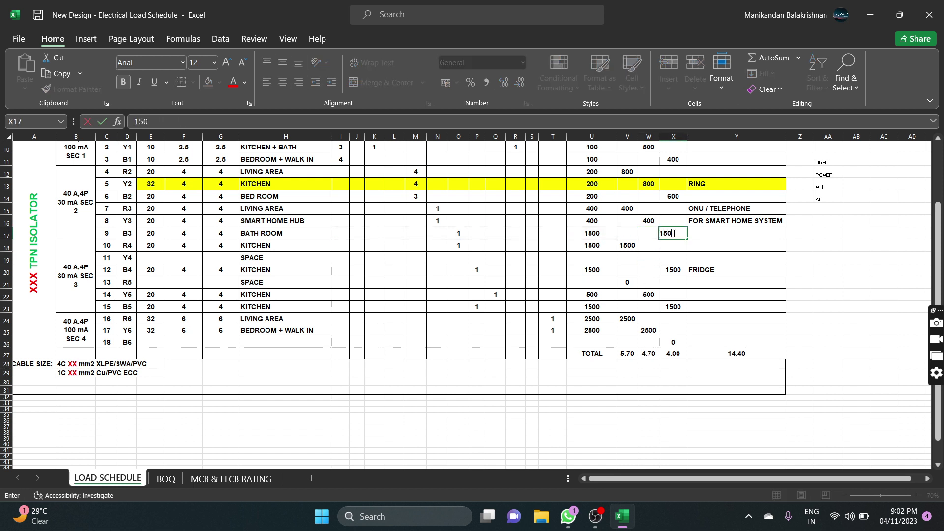
type("0")
key("Return")
Examine the R, Y and B phase totals and review the rebalanced circuits across the whole schedule
mouse_move(563, 525)
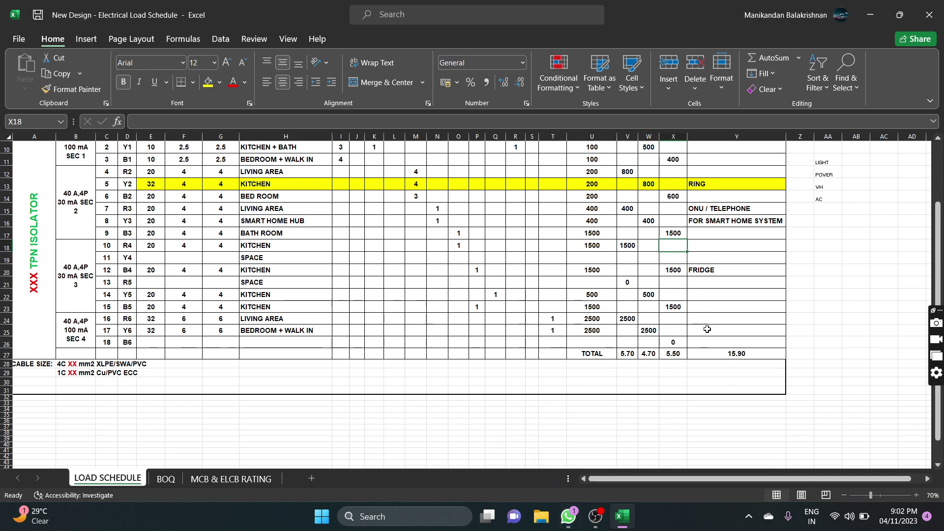
left_click(669, 353)
left_click(644, 353)
left_click(624, 355)
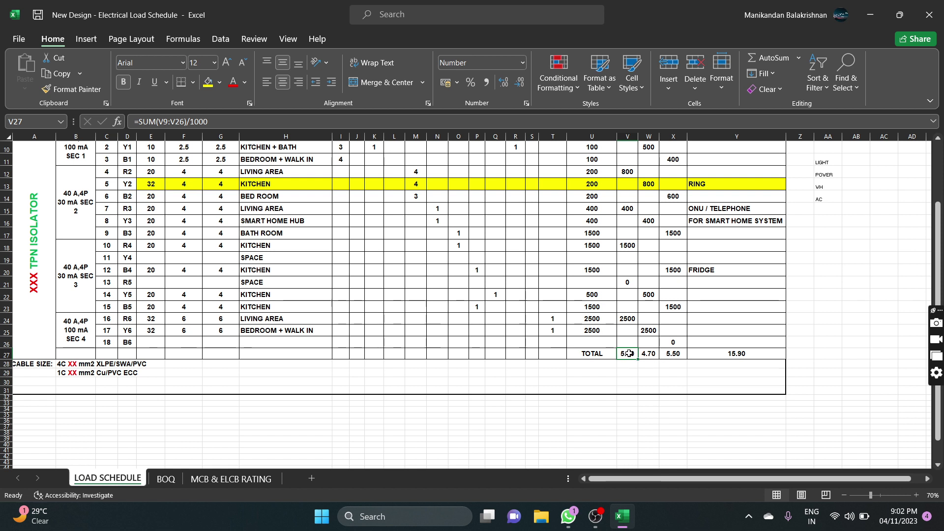
left_click(673, 364)
scroll(585, 391, "up", 2)
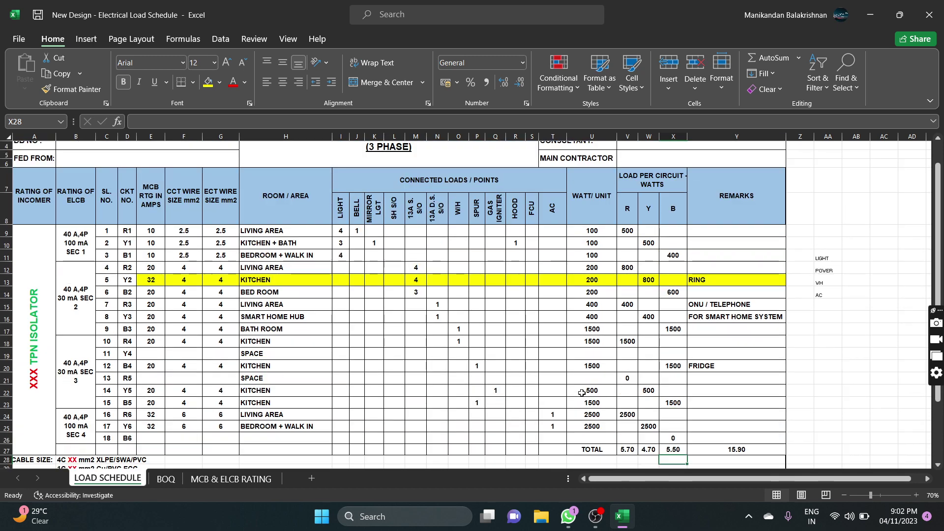
scroll(590, 356, "up", 1)
scroll(443, 362, "down", 1)
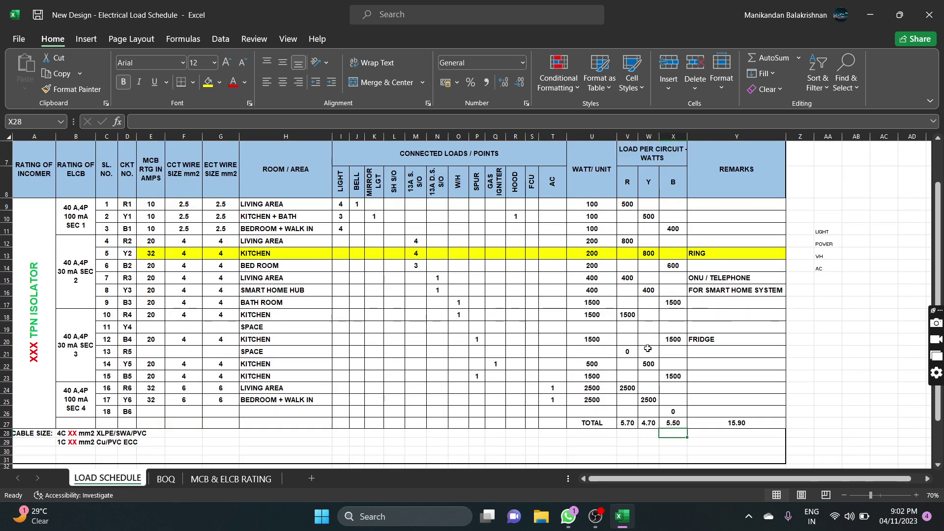
scroll(295, 365, "up", 1)
scroll(489, 362, "down", 2)
scroll(516, 376, "up", 2)
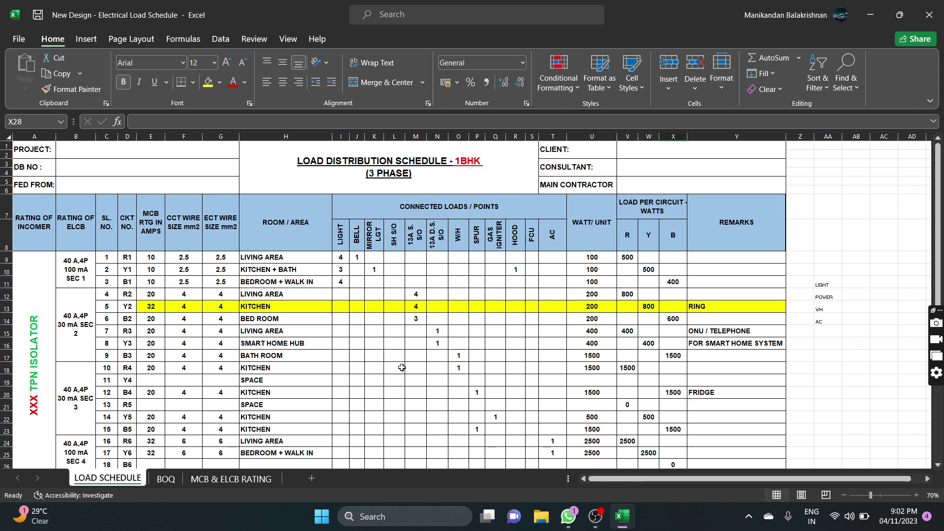
scroll(390, 382, "down", 2)
scroll(376, 391, "up", 2)
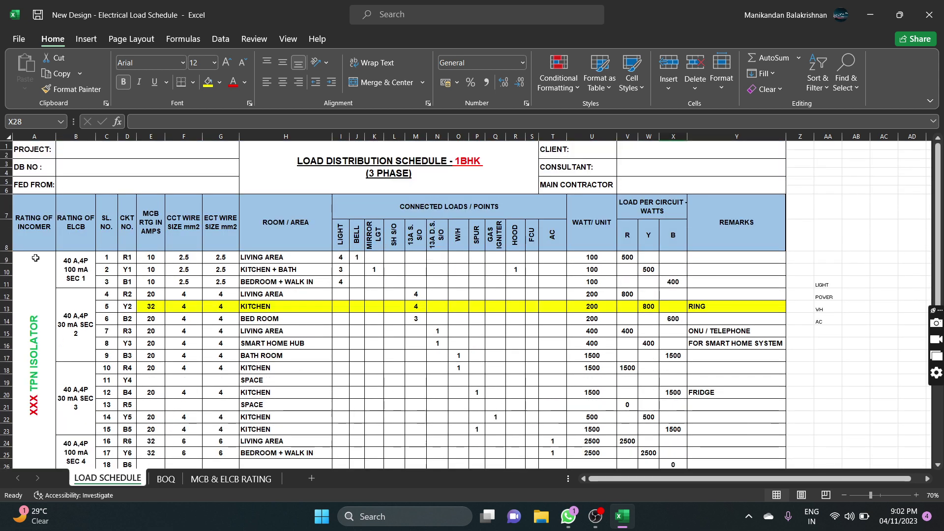
Enter G+5 RESIDENTIAL BUILDING as the project in the schedule header
left_click(98, 153)
left_click(117, 169)
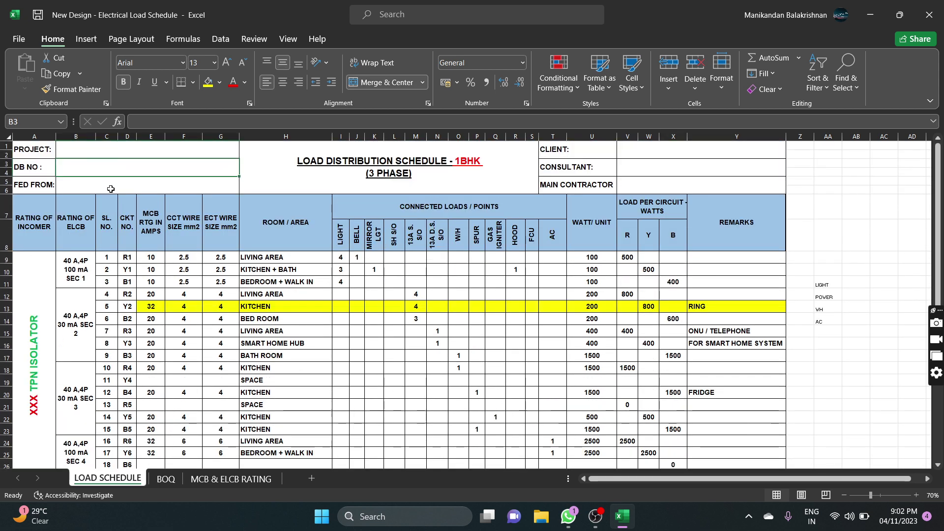
left_click(111, 188)
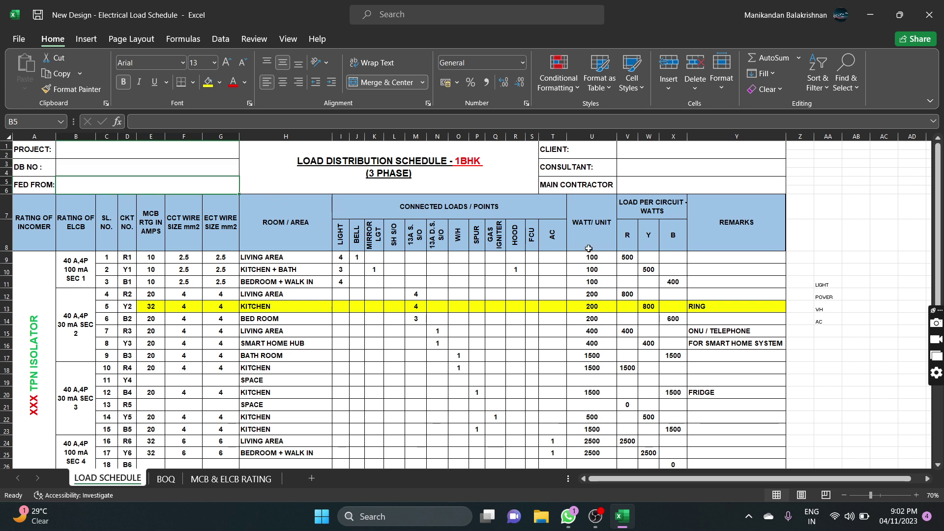
left_click(14, 209)
left_click(77, 152)
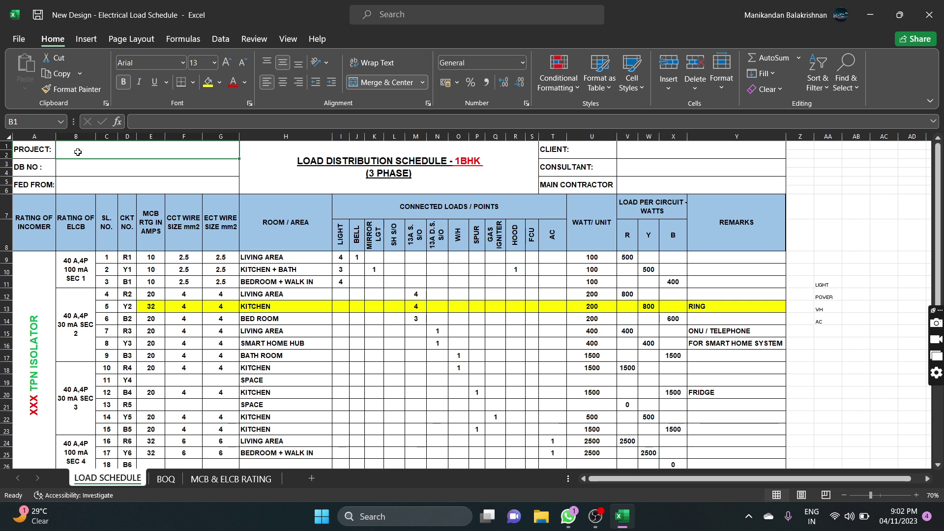
type("g")
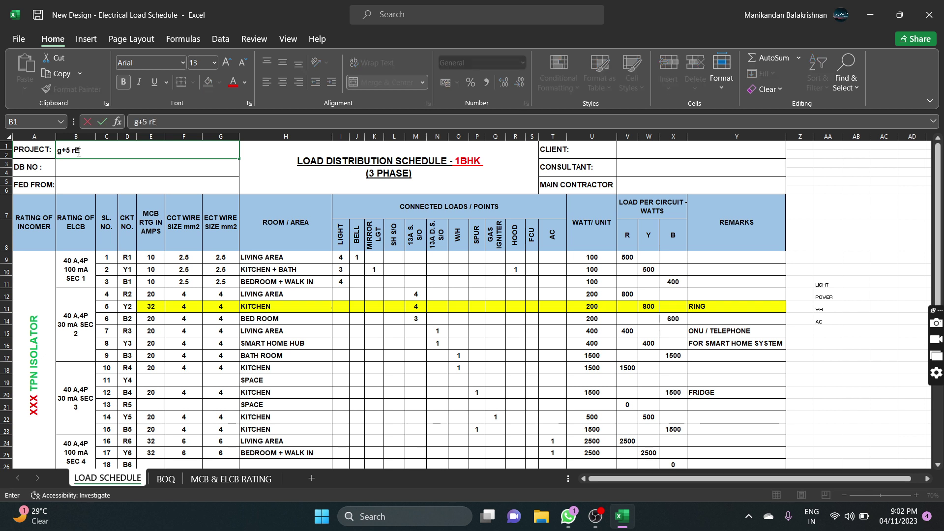
type("+5 r")
key("BackSpace")
type("RED")
key("BackSpace")
key("BackSpace")
key("BackSpace")
key("BackSpace")
key("BackSpace")
key("BackSpace")
key("BackSpace")
type("G+5 RESIDENT")
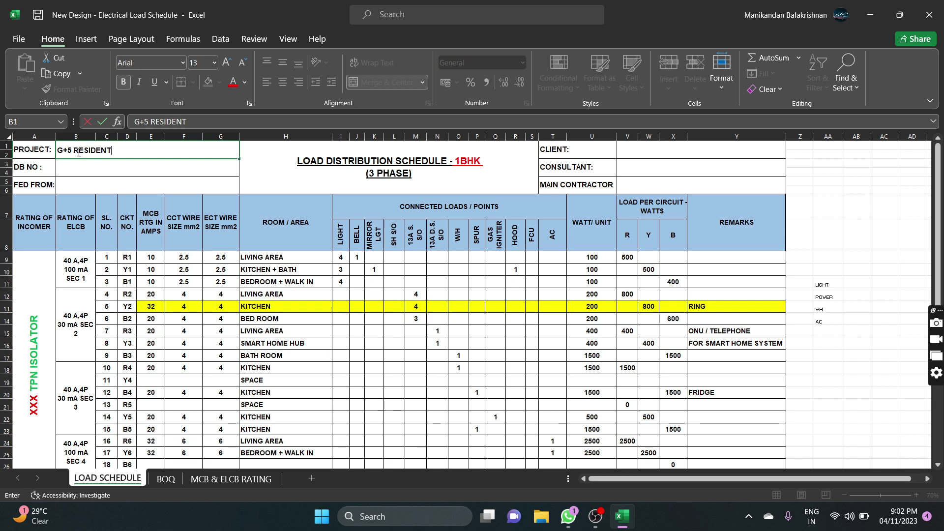
type("IAL BUILDING")
key("Return")
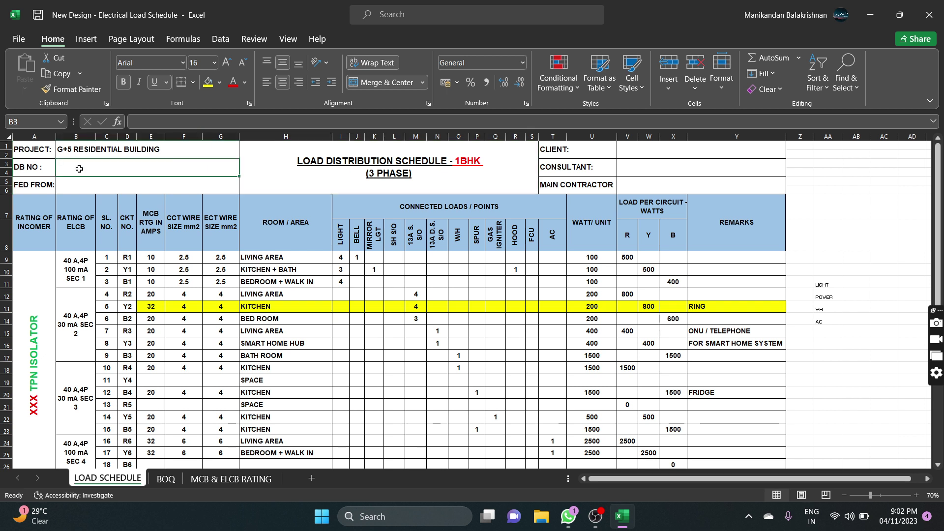
Fill in DB - 101 as the DB number and SMDB - TYP FLOOR - 01 as the source it is fed from
type("DB -")
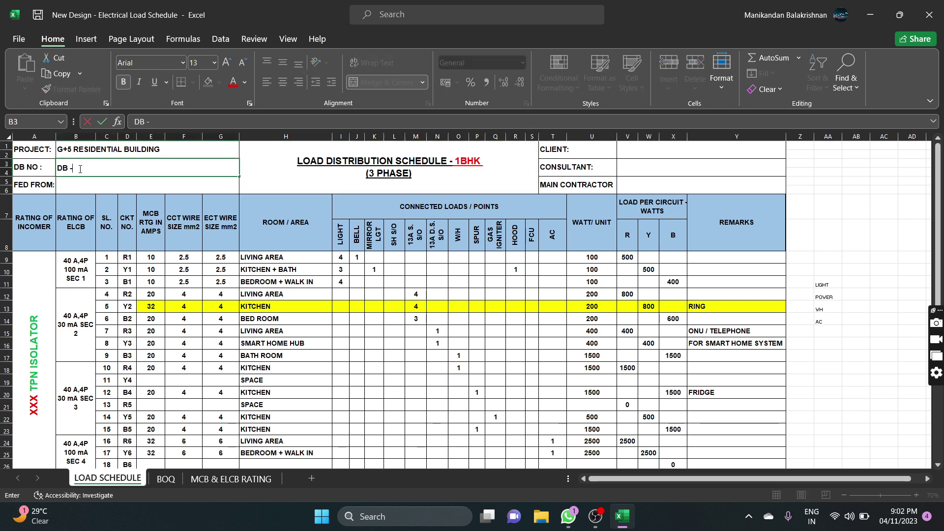
type(" 1.1")
key("Return")
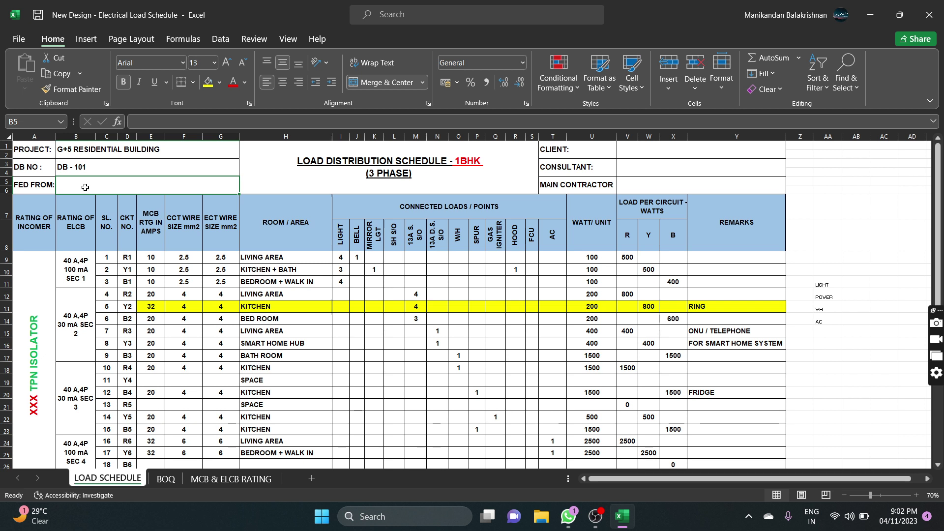
type("SM")
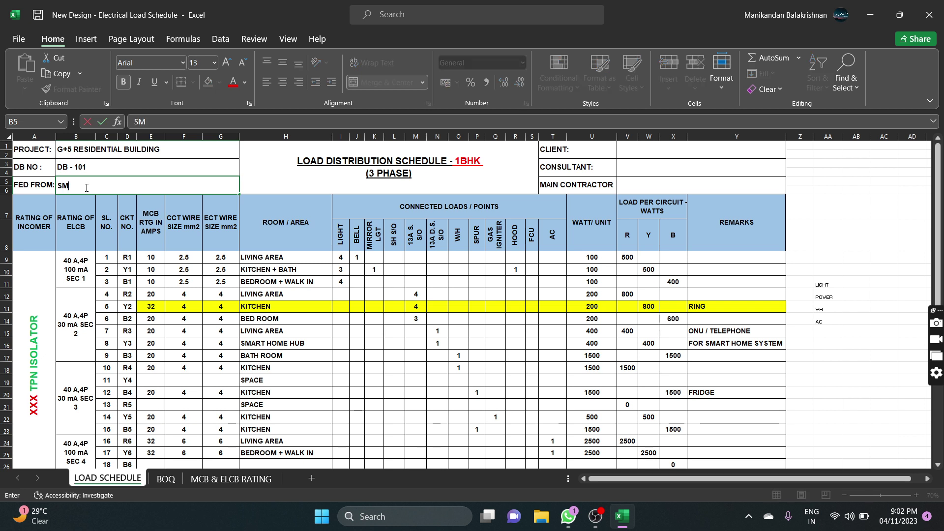
type("DB - TYP  FLOOR")
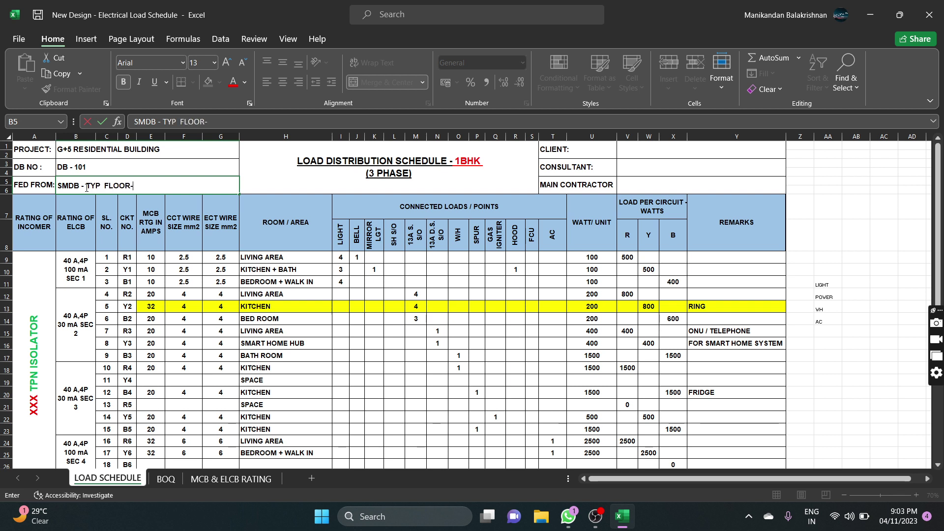
type(" - ")
type("01")
key("Return")
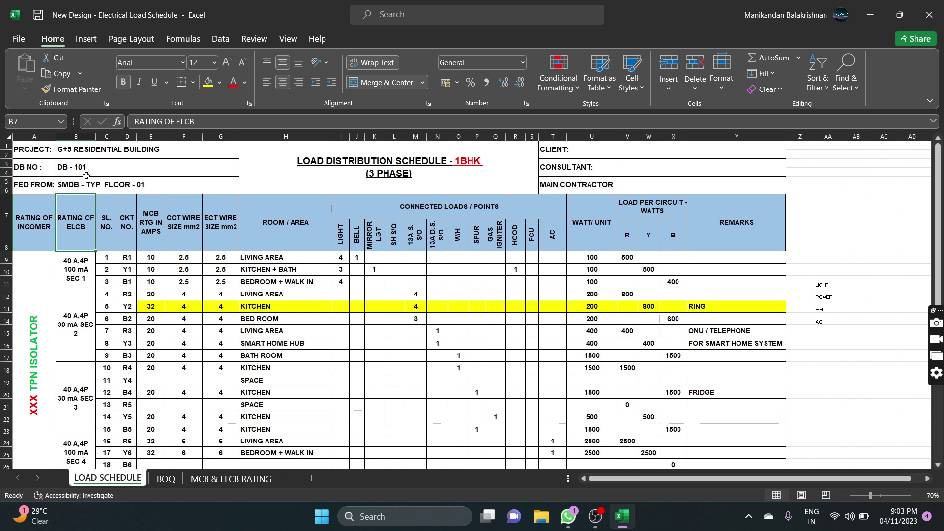
Enter XXX DEVELOPERS as the client in the schedule header
left_click(672, 152)
type("XX")
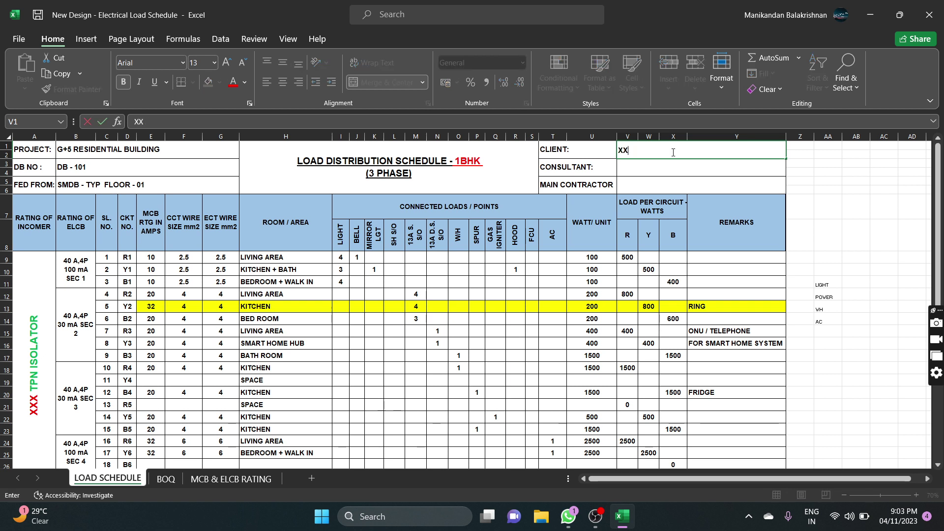
type("Y DEVE")
key("BackSpace")
type("OPERS")
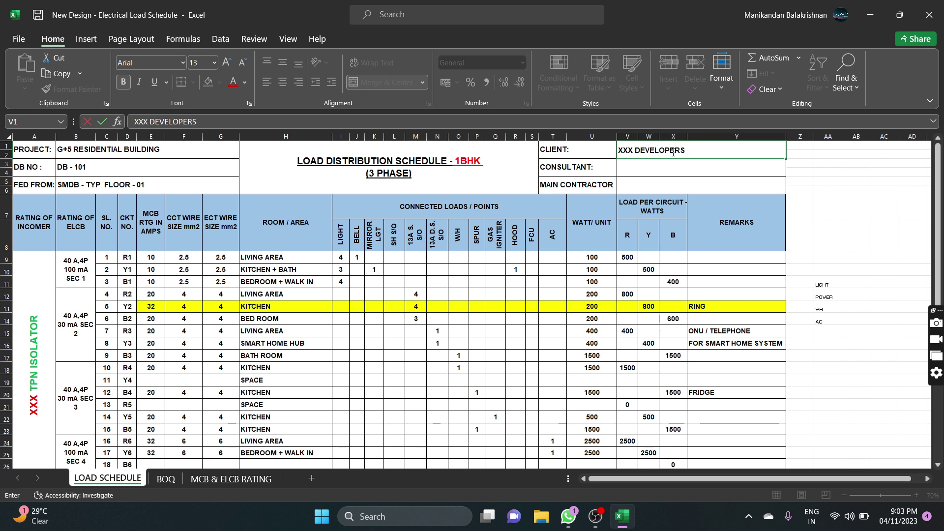
key("Return")
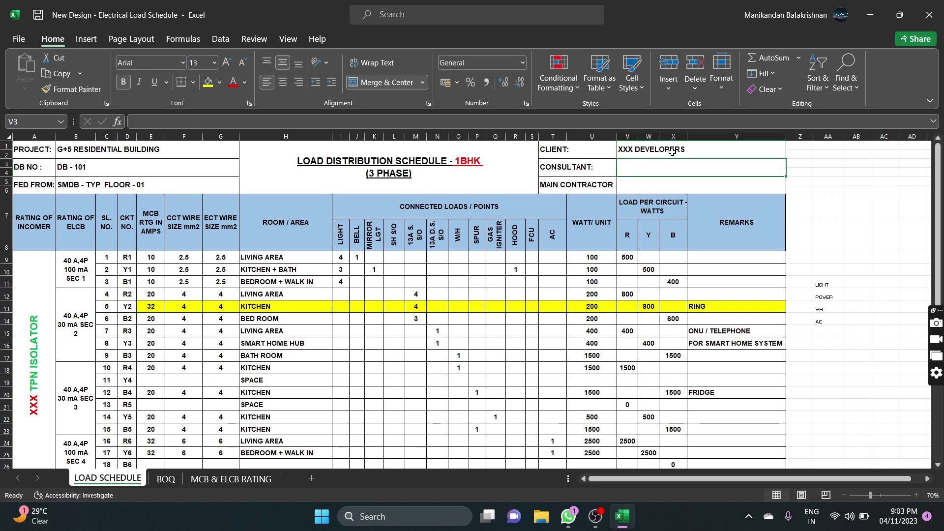
Enter XYZ ENGGINEERING CONSULTANT as the consultant in the schedule header
type("XY")
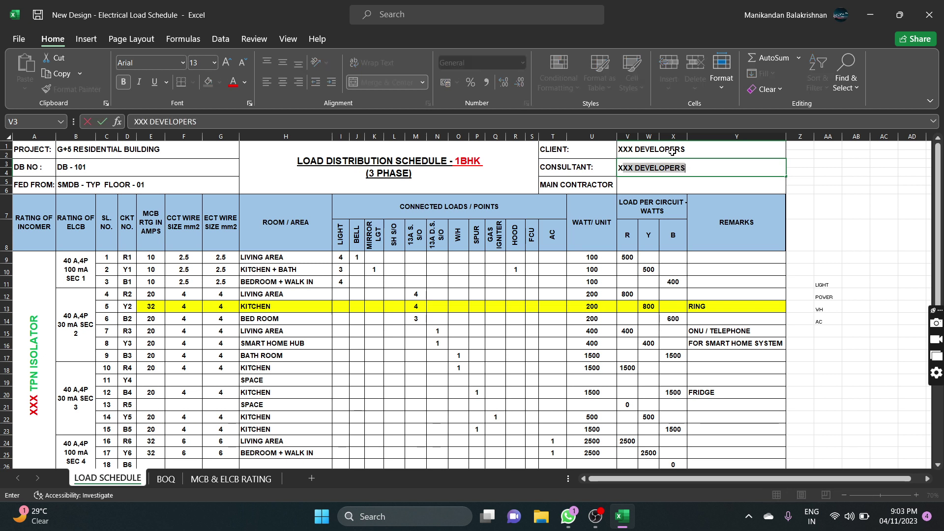
type("Z ENGG")
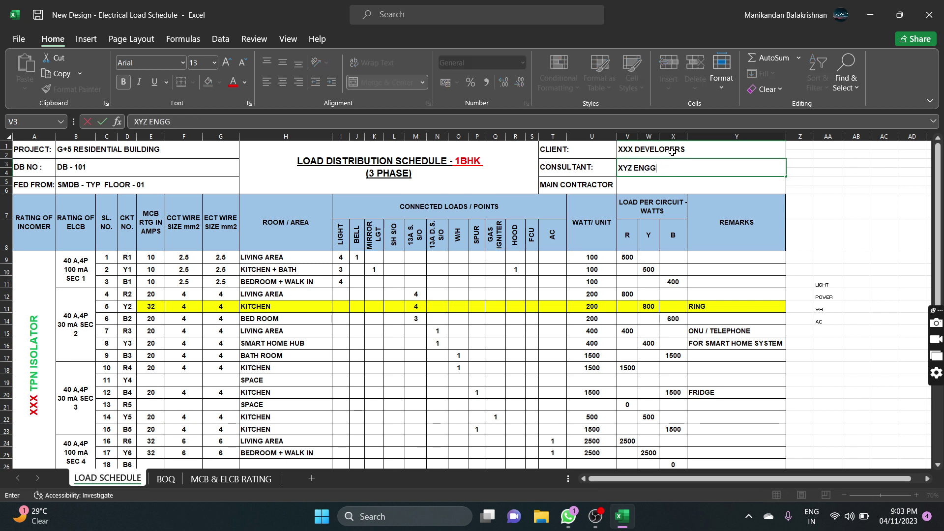
type("INEERING CONSULT")
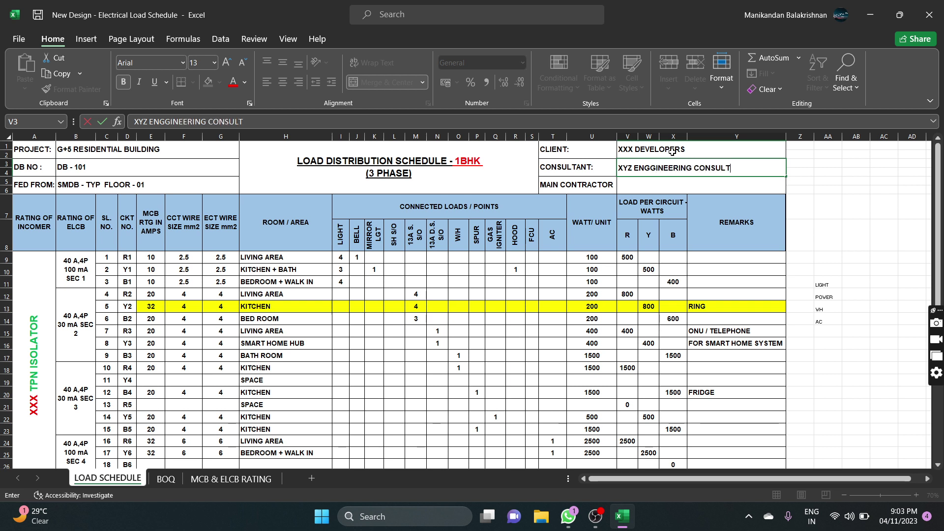
type("ANT")
key("Return")
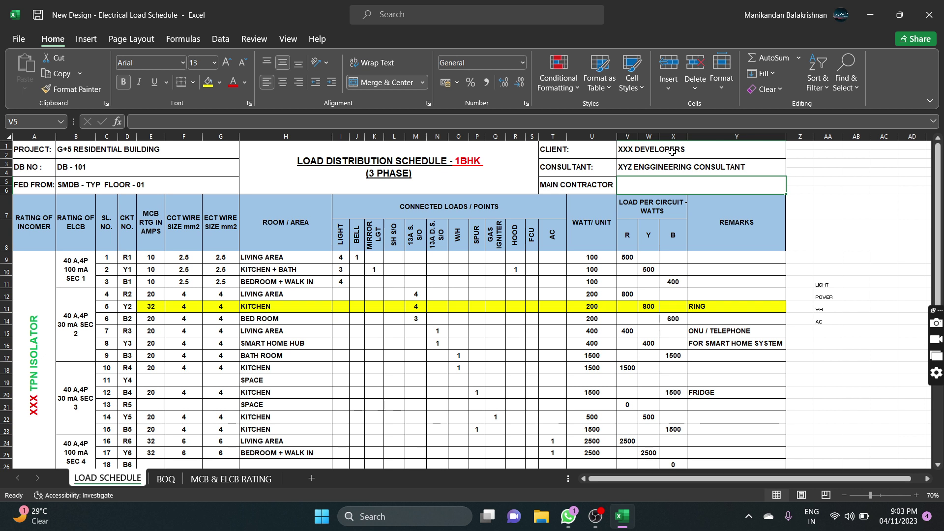
Enter XYZ BUILDING CONTRACTING COMPANY as the main contractor in the schedule header
type("XY")
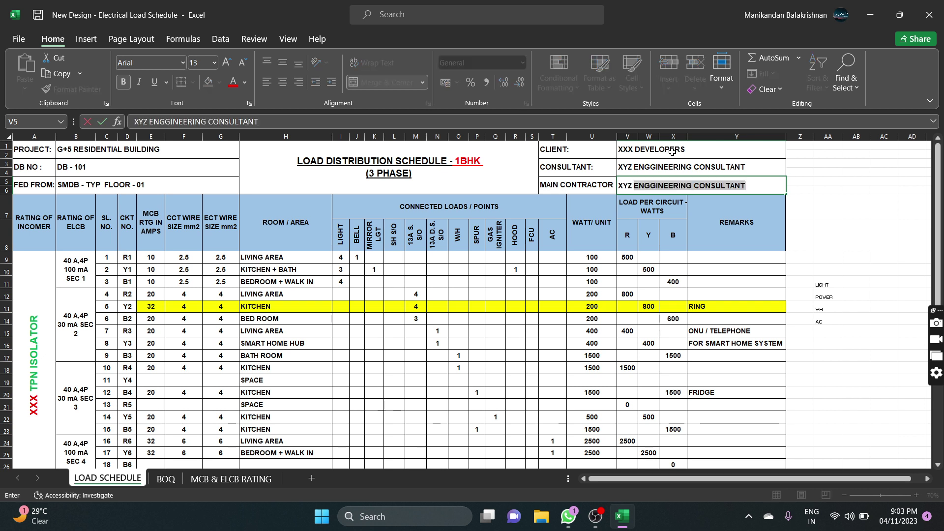
type("Z BUILDI")
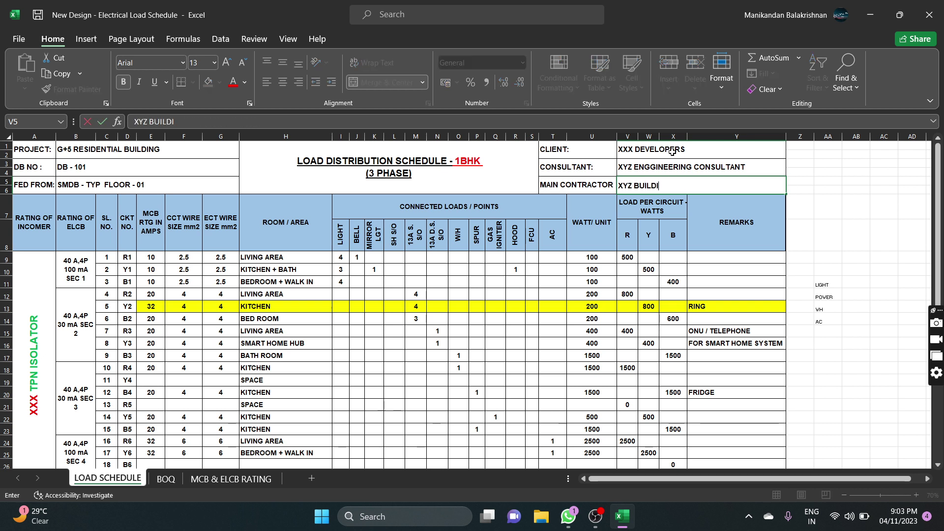
type("NG CONTRAC")
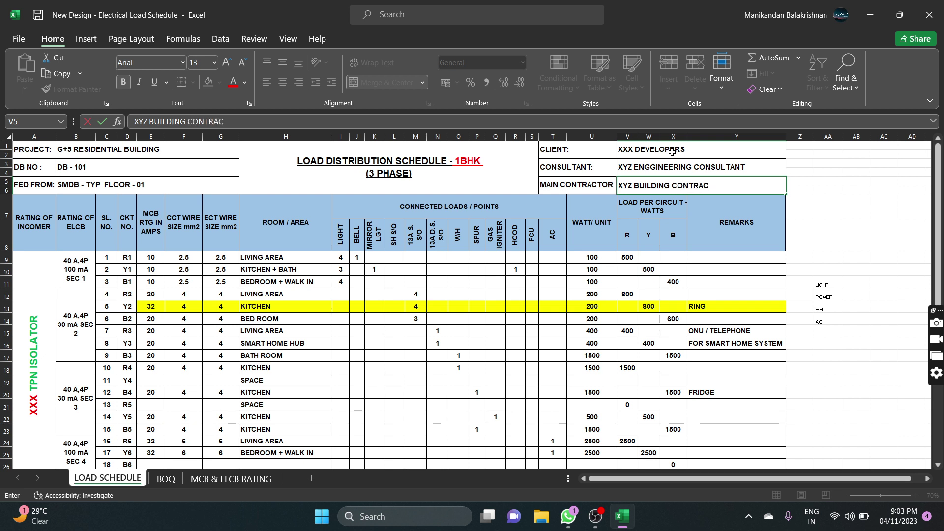
type("TING COMPANY")
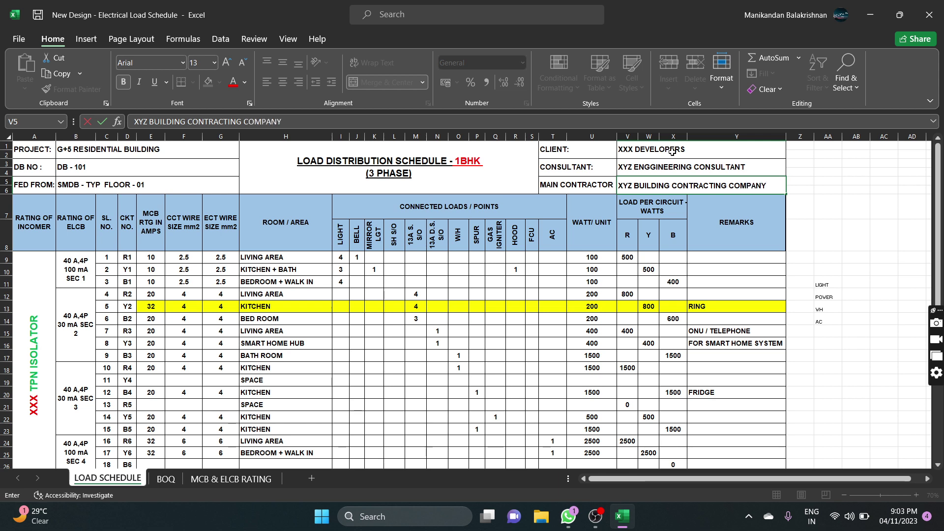
key("Return")
key("Return")
scroll(483, 189, "down", 3)
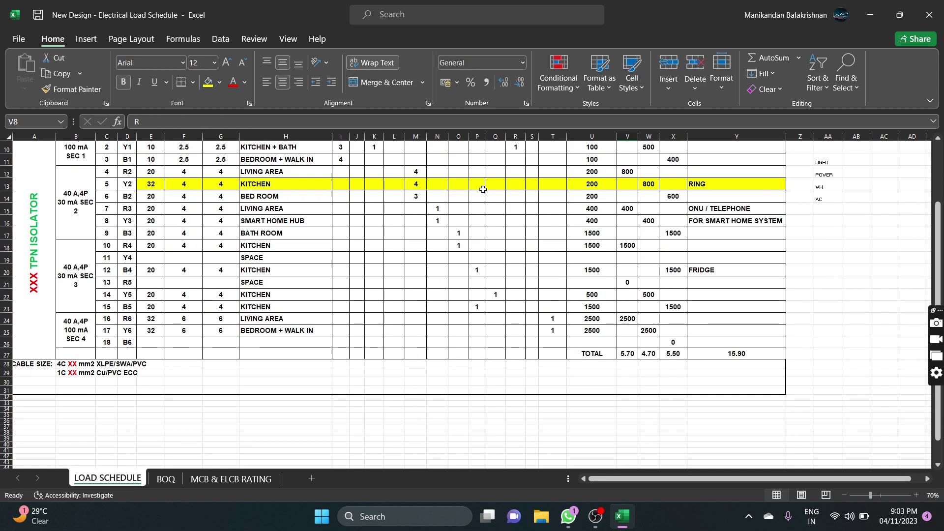
scroll(375, 307, "up", 1)
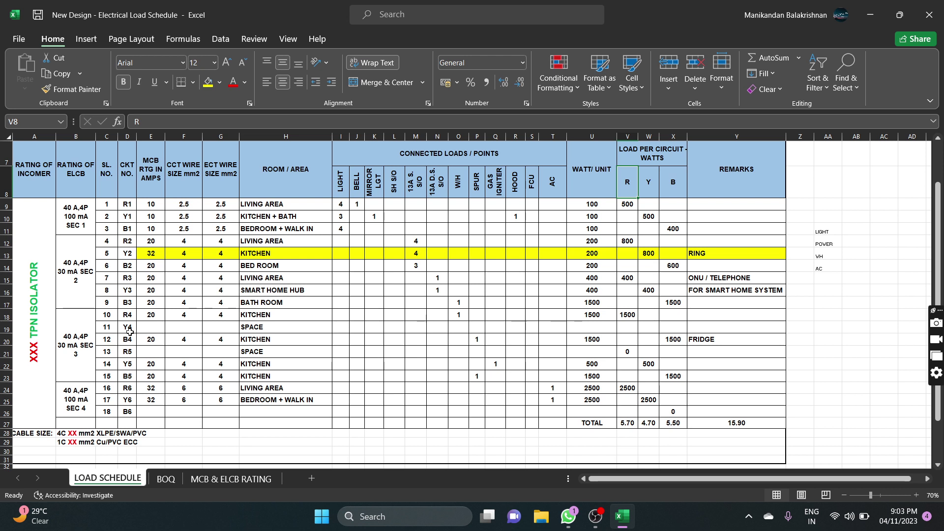
left_click(77, 219)
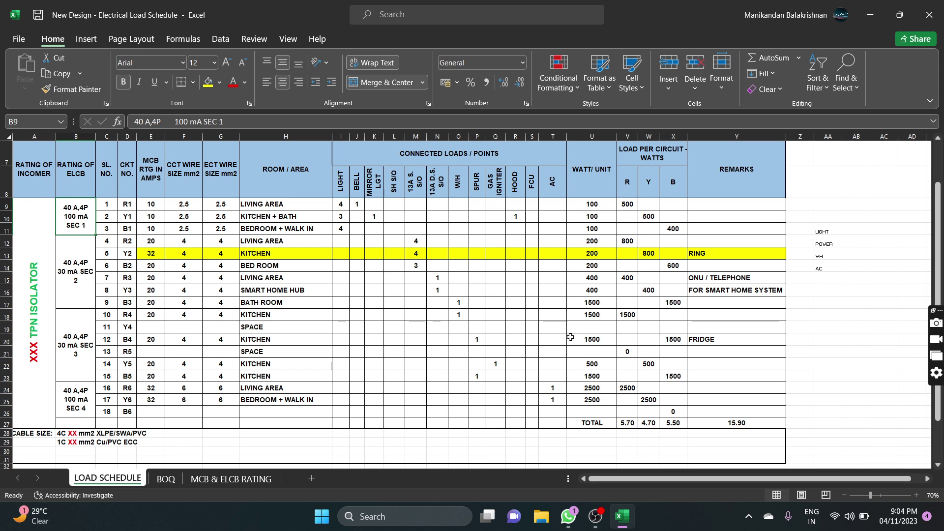
scroll(588, 396, "down", 2)
scroll(588, 396, "up", 1)
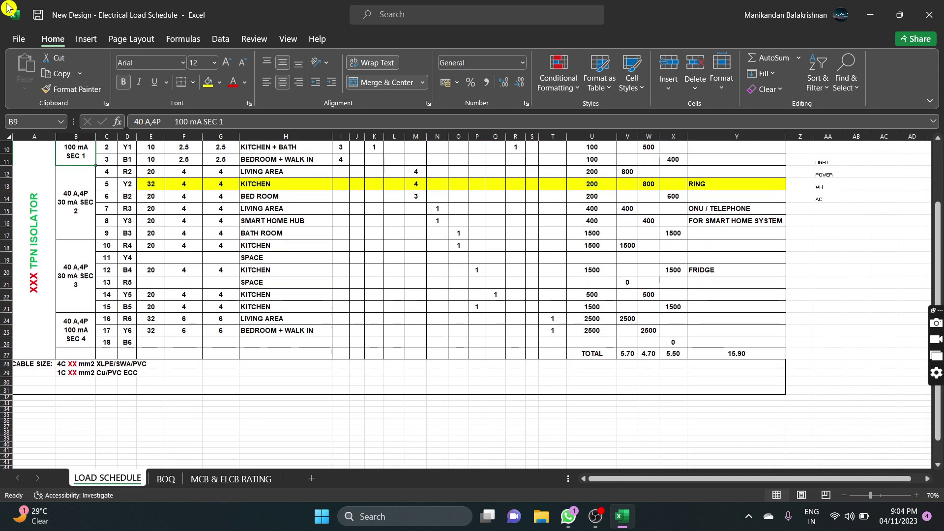
Calculate double the total connected load in cell Z27, beside the grand total, with the formula =Y27*2
left_click(735, 355)
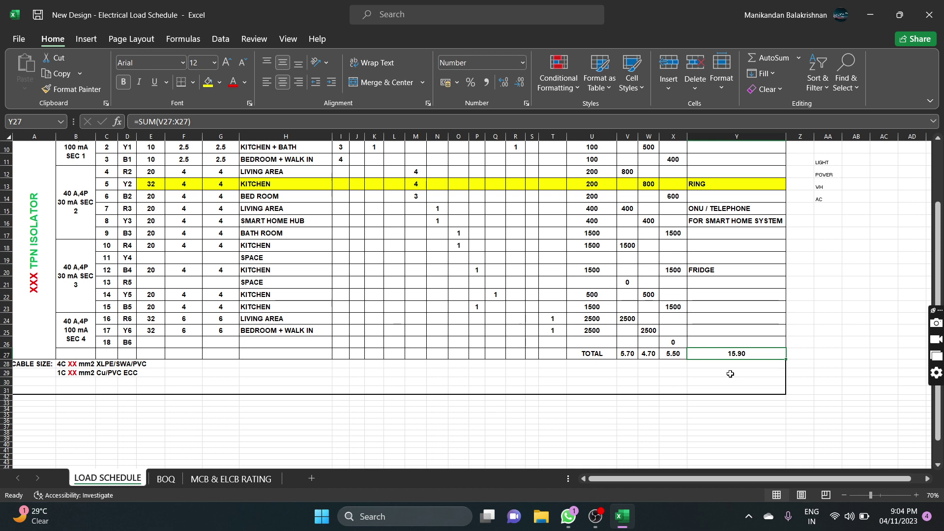
key("Right")
scroll(252, 376, "up", 2)
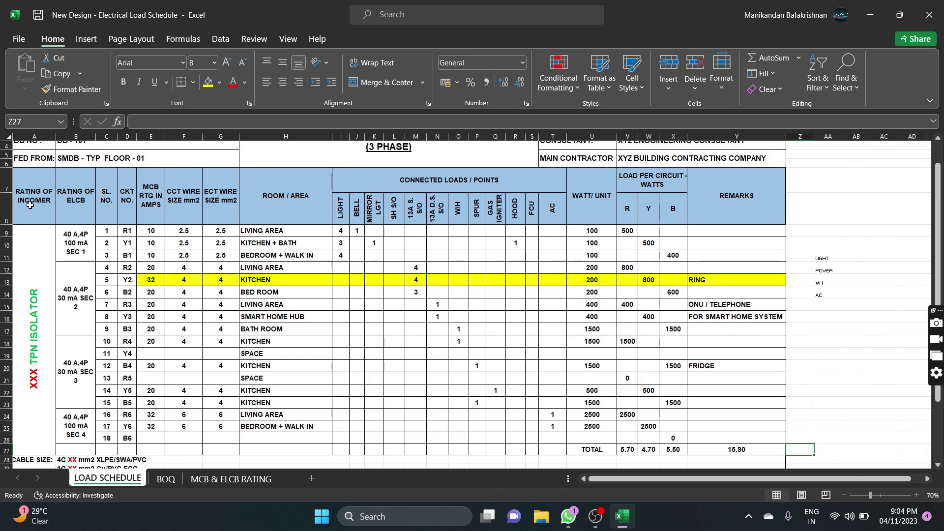
scroll(28, 217, "down", 1)
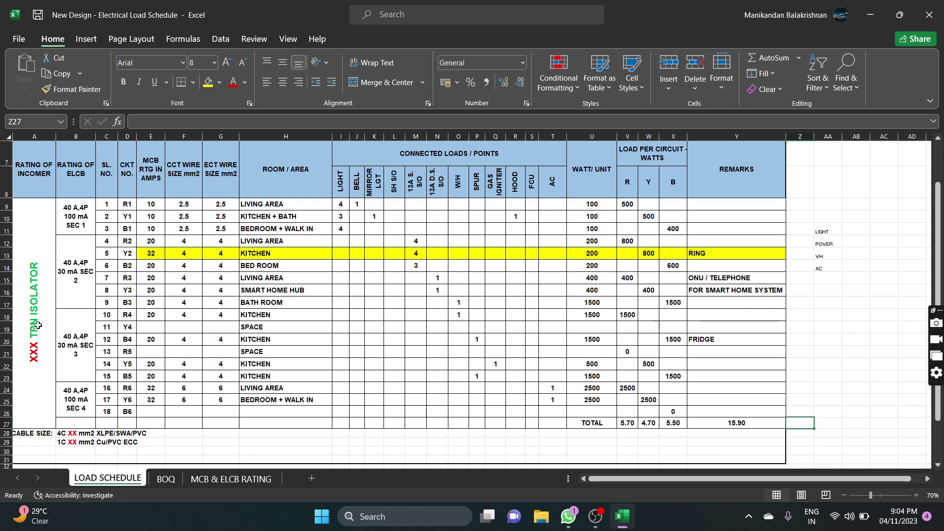
type("=")
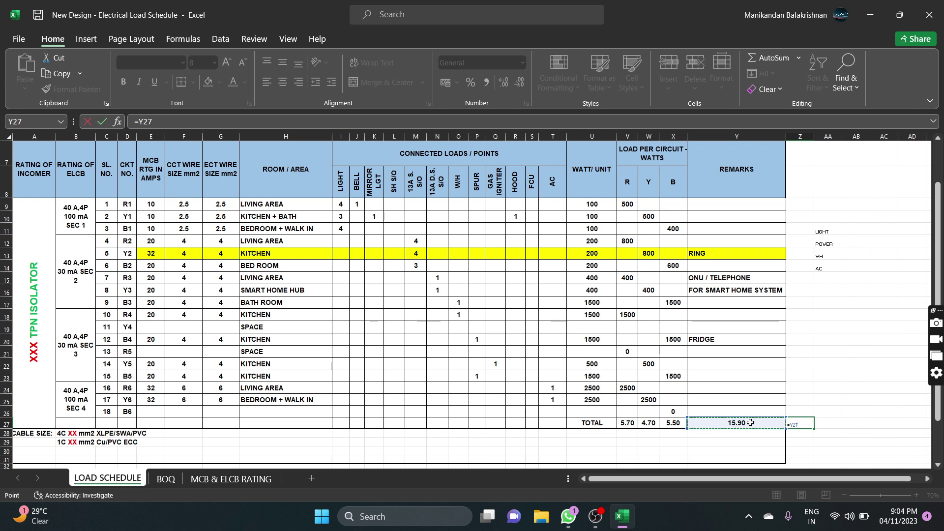
type("*1")
key("Return")
type("7")
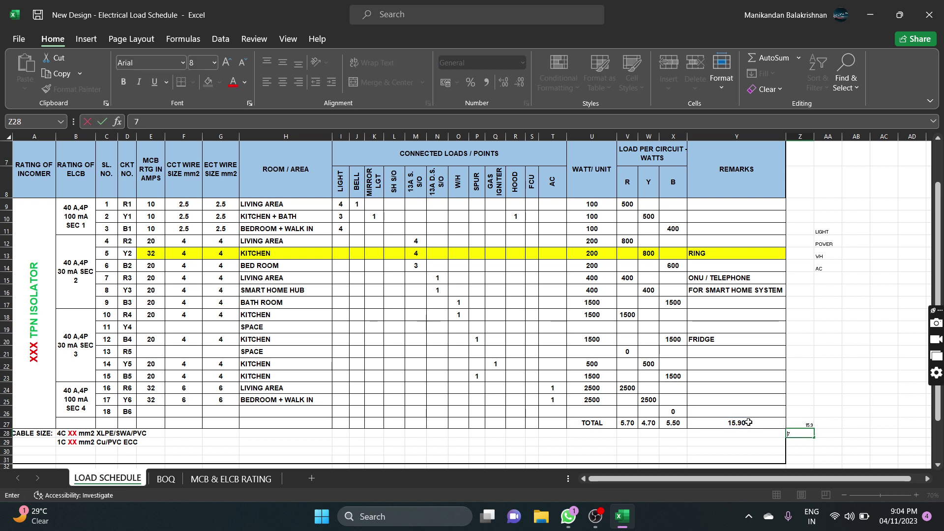
key("Escape")
double_click(809, 424)
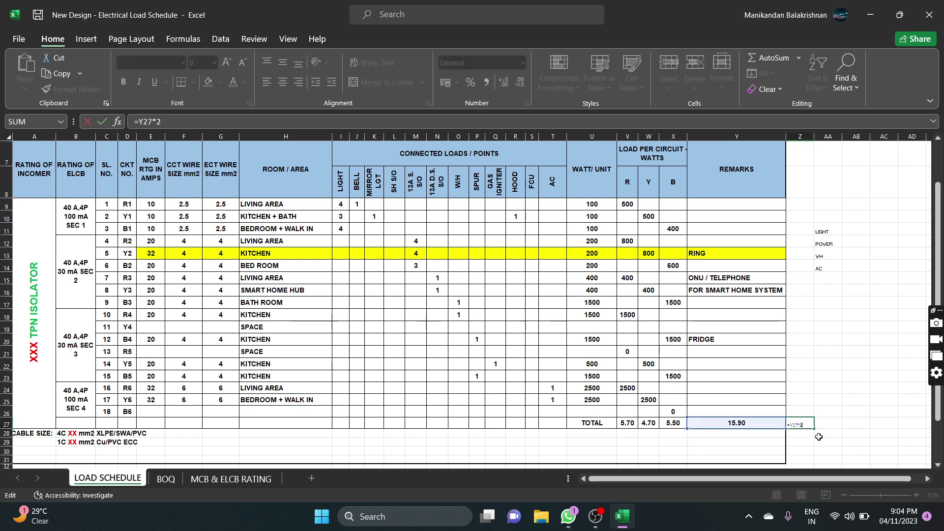
key("Return")
left_click(748, 424)
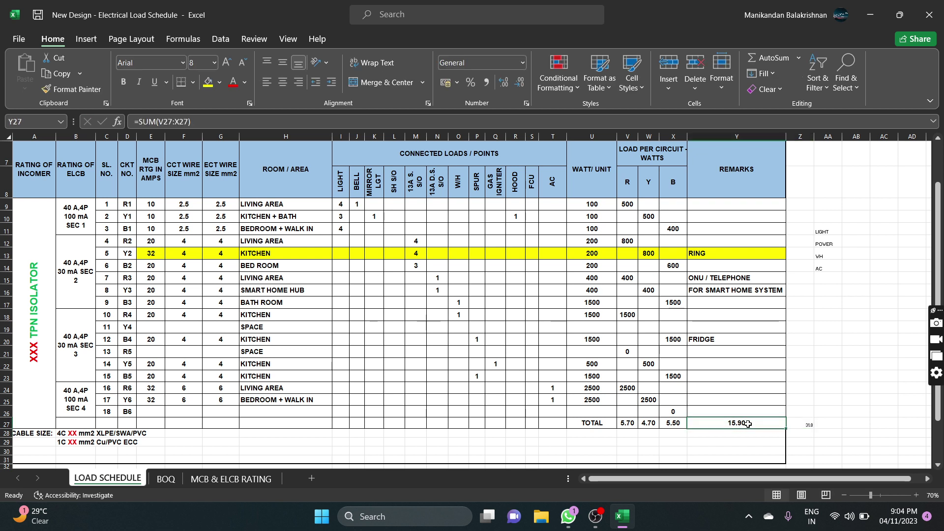
Enlarge the doubled-load figure in Z27 to font size 20 and widen its column slightly
left_click(807, 423)
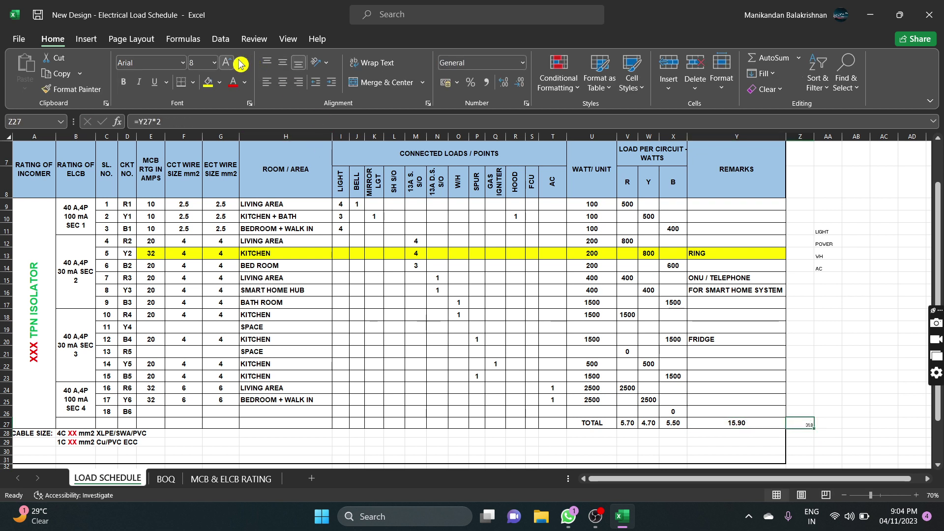
left_click(194, 59)
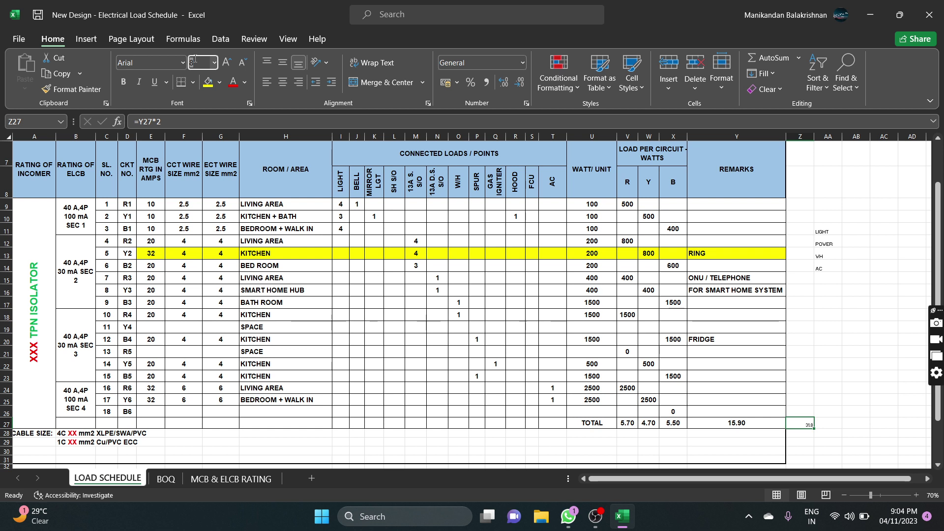
type("20")
key("Return")
left_click_drag(816, 132, 818, 133)
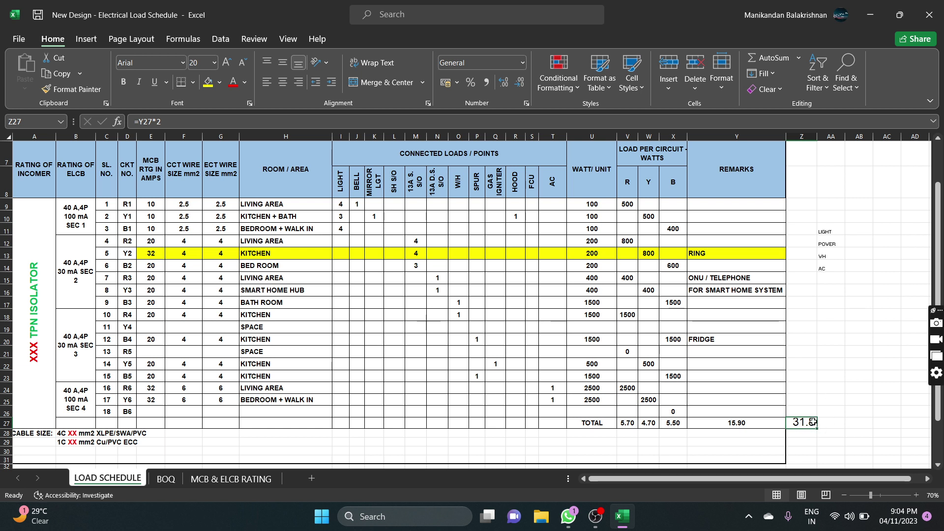
Replace the XXX placeholder in the incomer rating with 40A so that it reads 40A TPN ISOLATOR
double_click(34, 347)
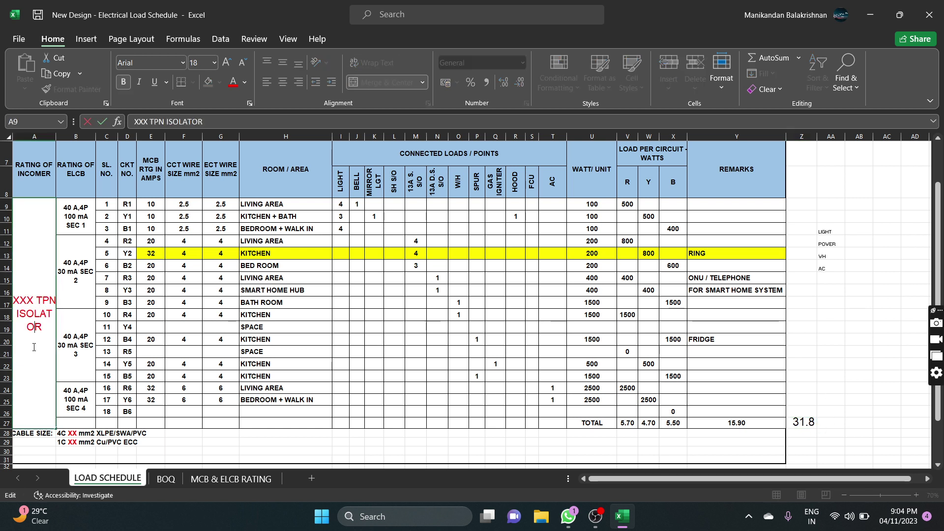
double_click(35, 298)
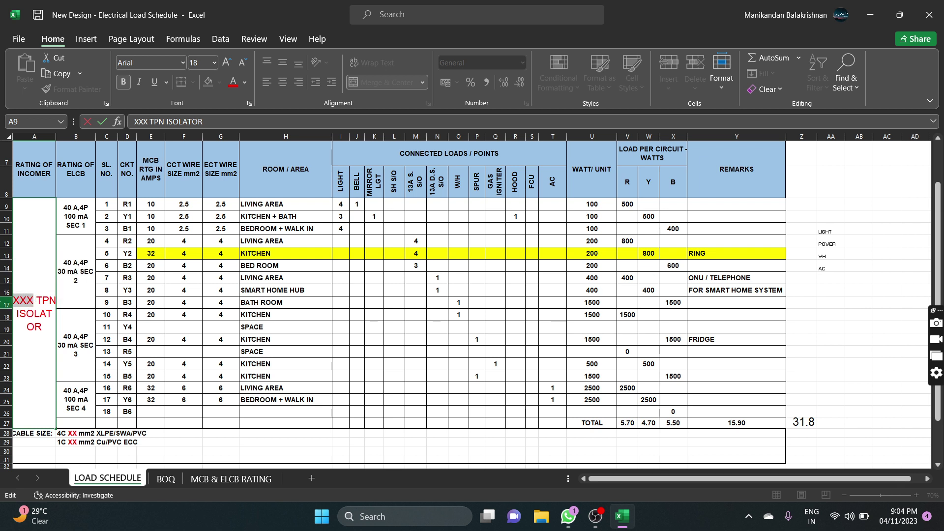
type("40A")
key("Return")
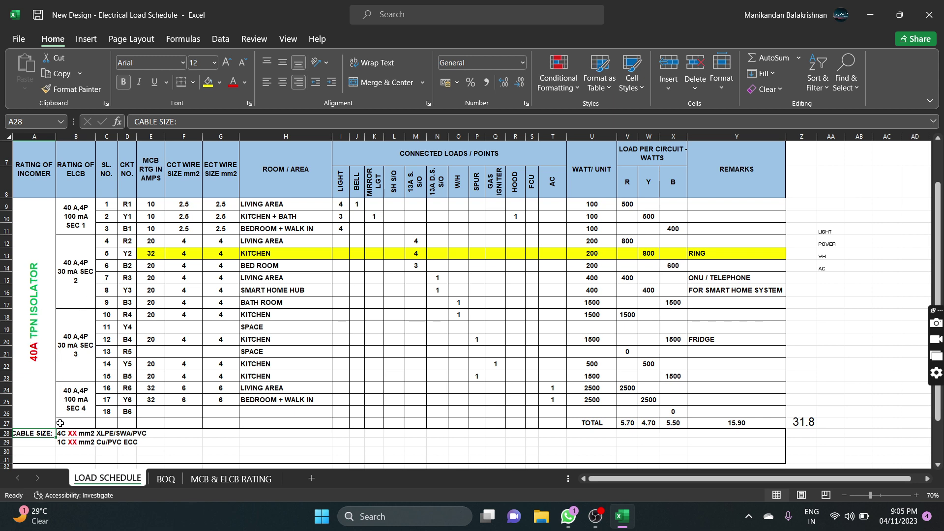
Set both cable sizes below the schedule to 16 mm2, for the 4C XLPE/SWA/PVC cable and the 1C Cu/PVC ECC
scroll(60, 423, "down", 1)
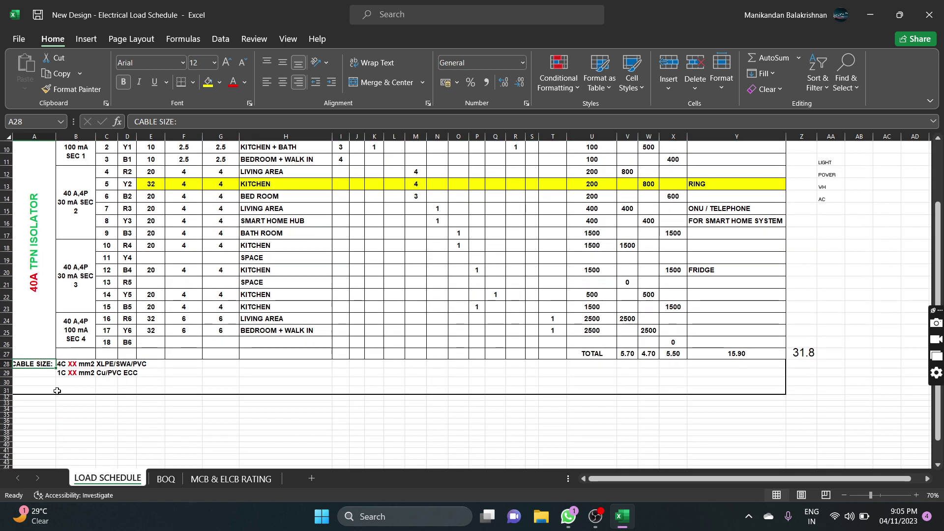
double_click(74, 364)
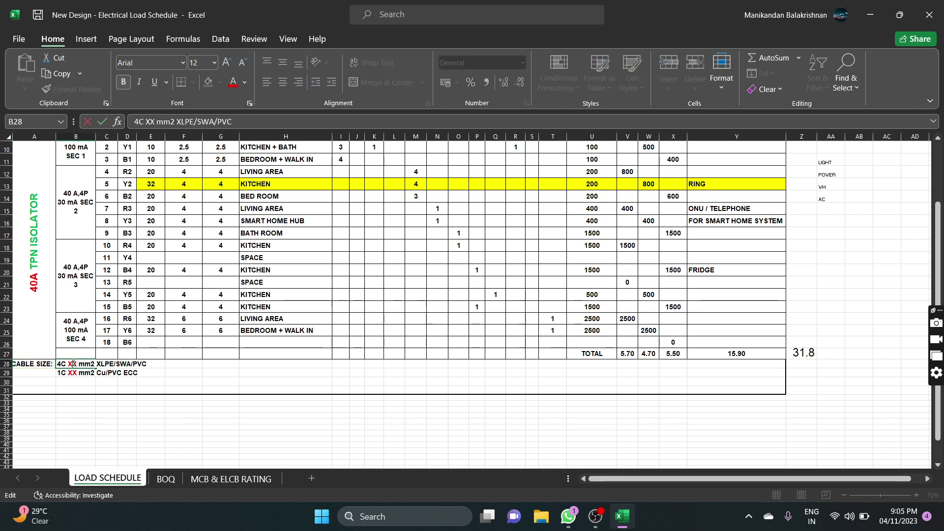
double_click(73, 364)
type("16")
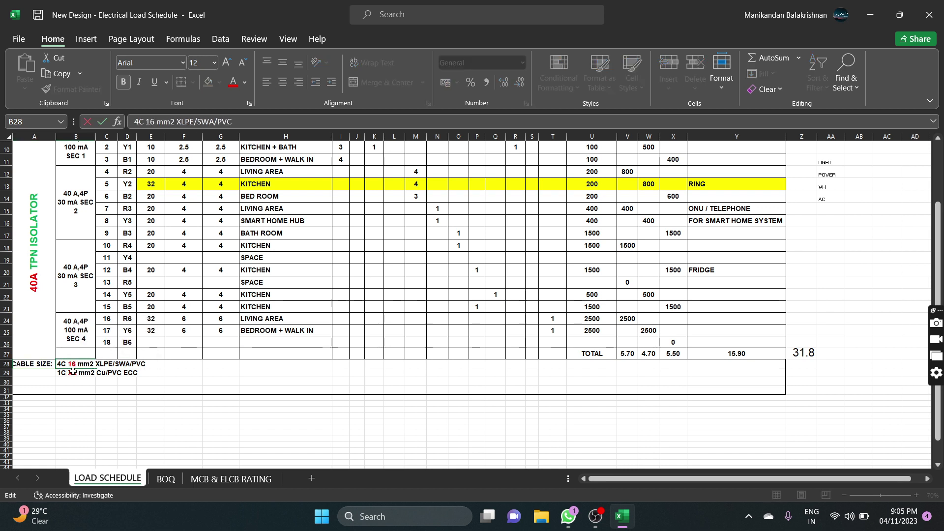
double_click(73, 372)
double_click(72, 372)
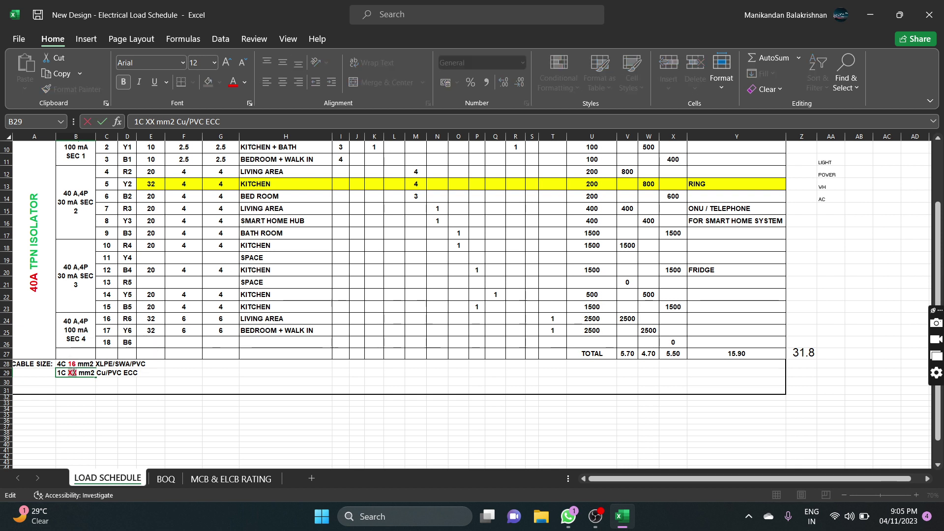
type("16")
left_click(108, 410)
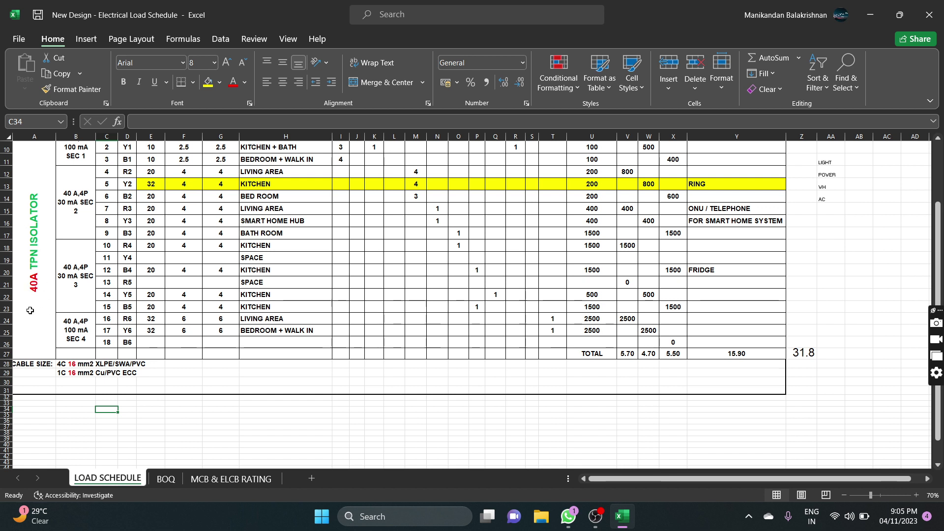
Review the schedule from the header details through the incomer and ELCB ratings to the load totals and cable sizes
scroll(225, 341, "up", 2)
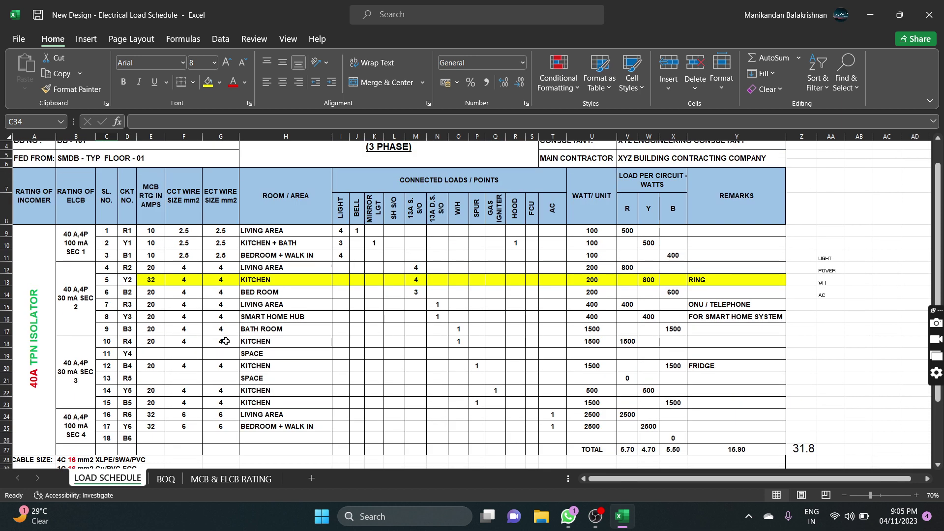
scroll(225, 341, "down", 1)
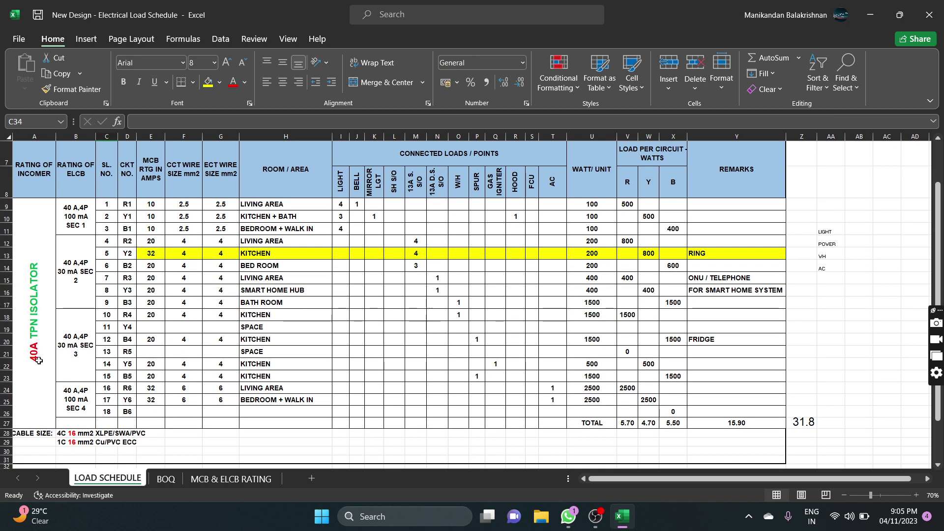
scroll(73, 413, "up", 2)
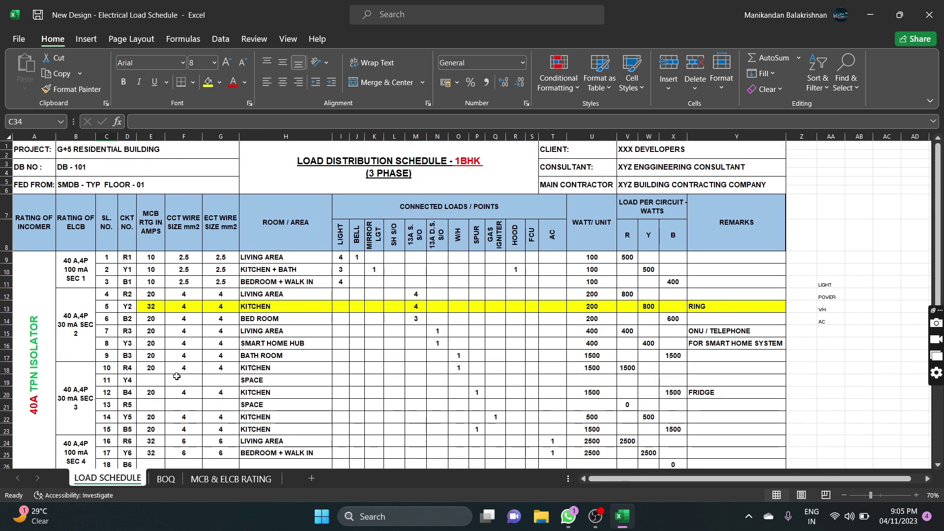
scroll(3, 377, "down", 1)
scroll(4, 377, "down", 1)
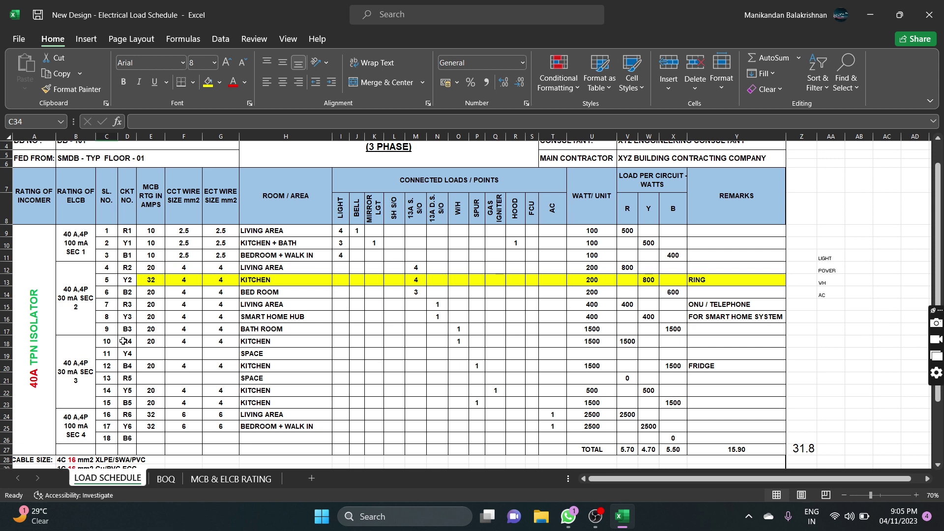
scroll(183, 326, "up", 2)
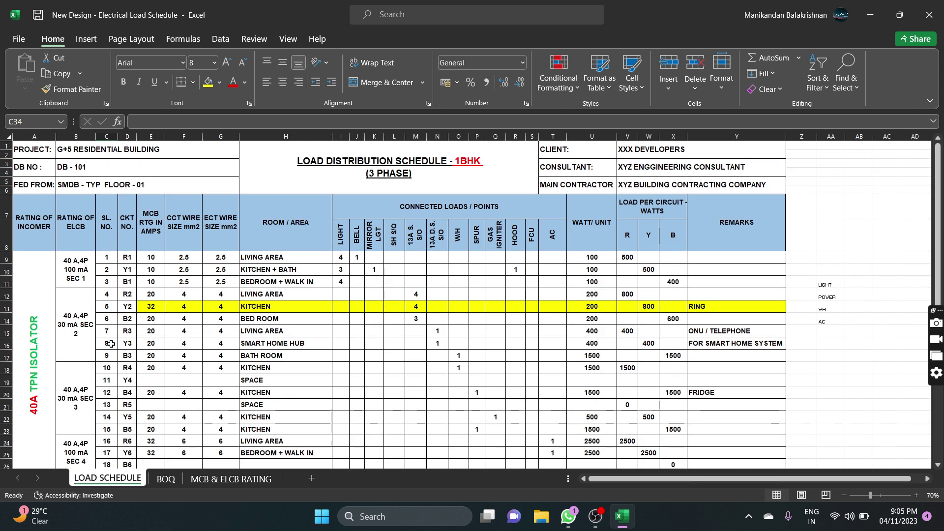
scroll(112, 344, "down", 3)
scroll(108, 359, "down", 1)
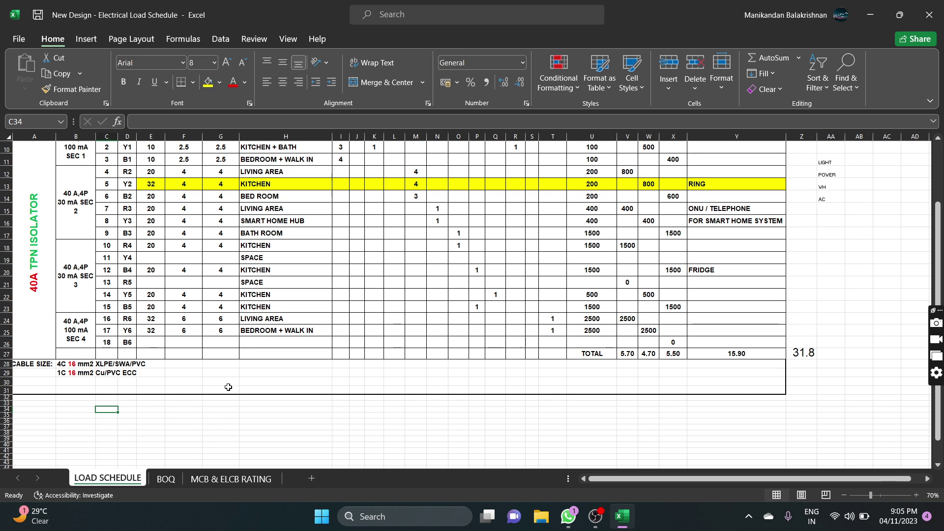
scroll(222, 385, "up", 1)
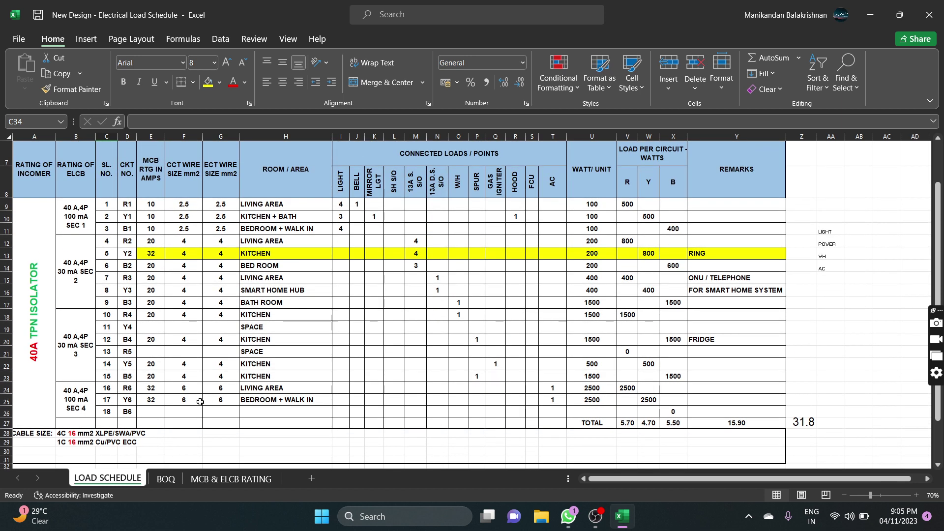